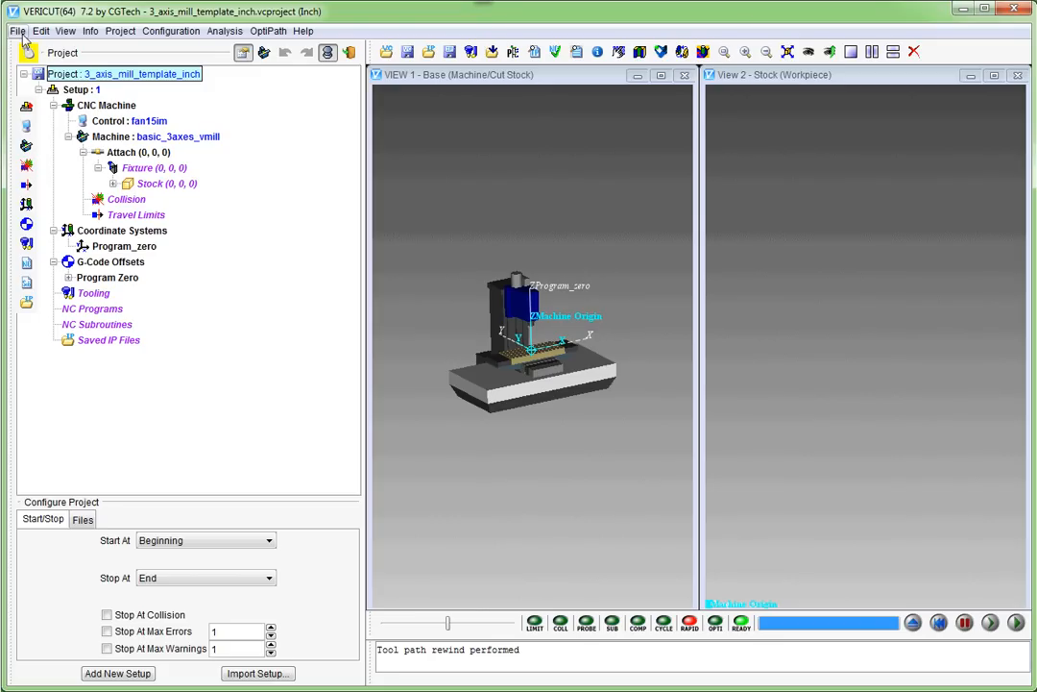
# Step: Open the project 3_axis_mill_template_inch.vcproject from the Library folder
pyautogui.click(19, 32)
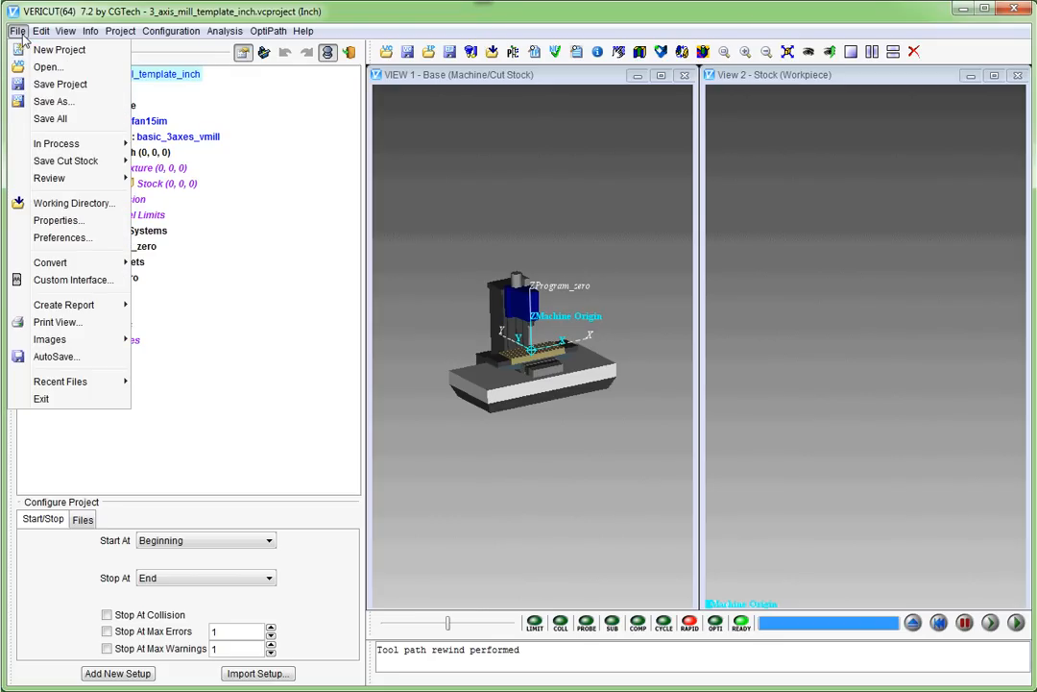
pyautogui.click(44, 67)
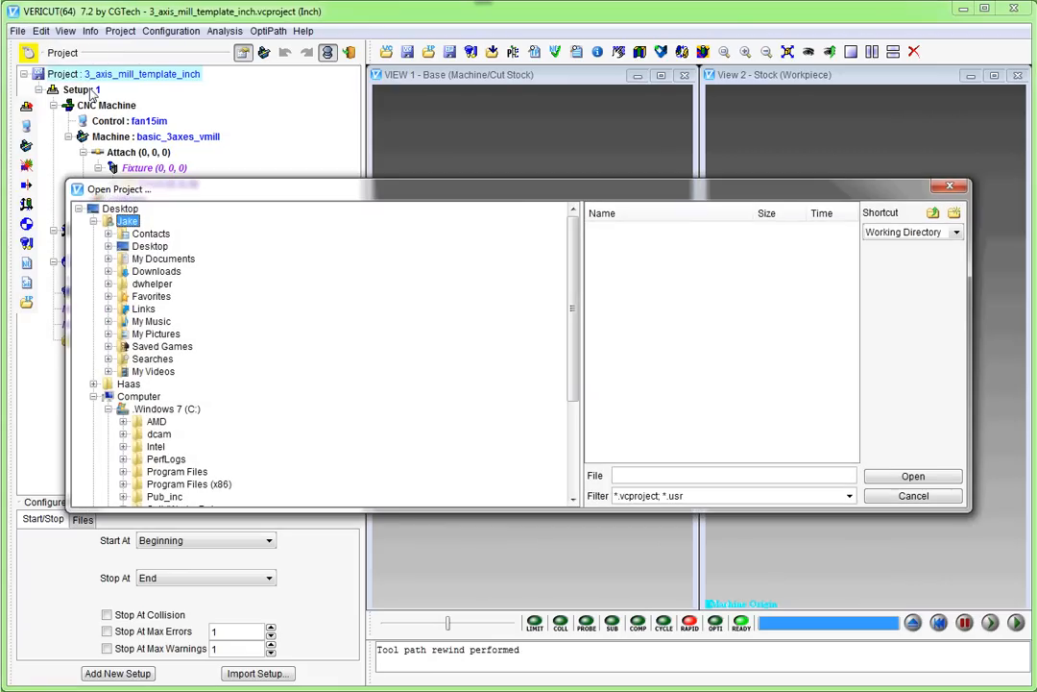
pyautogui.click(928, 235)
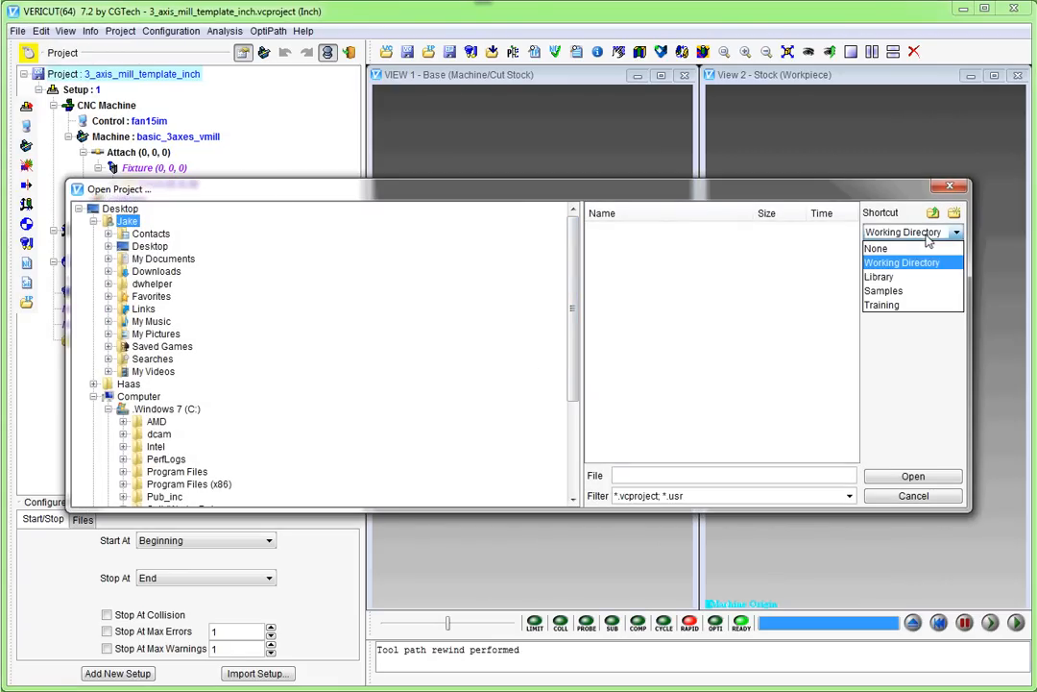
pyautogui.click(901, 278)
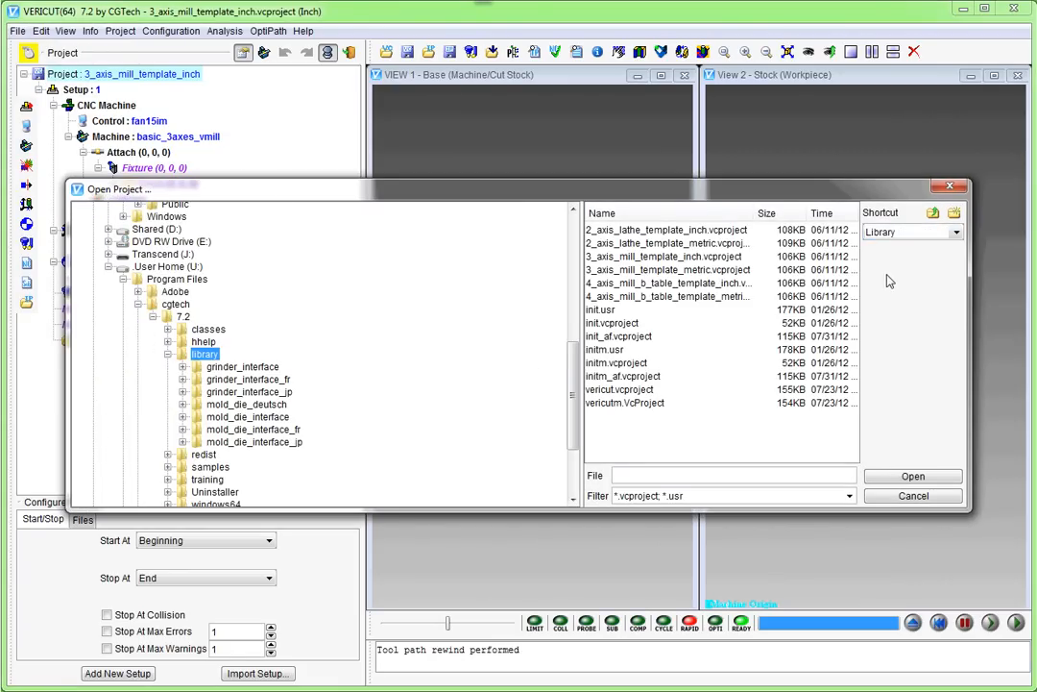
pyautogui.click(684, 258)
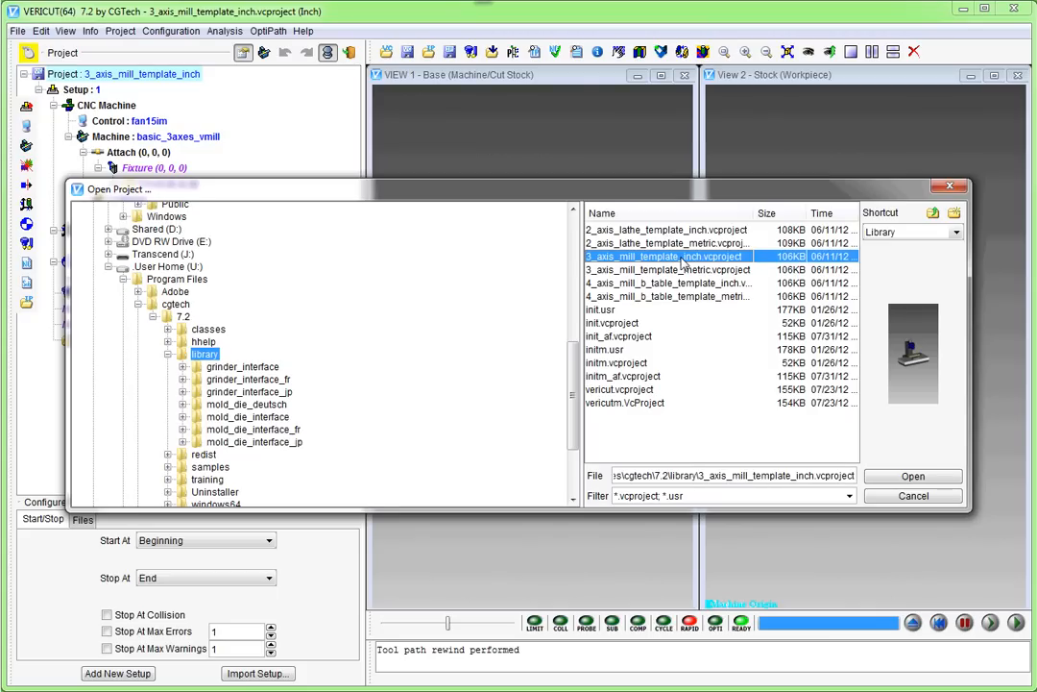
pyautogui.click(909, 475)
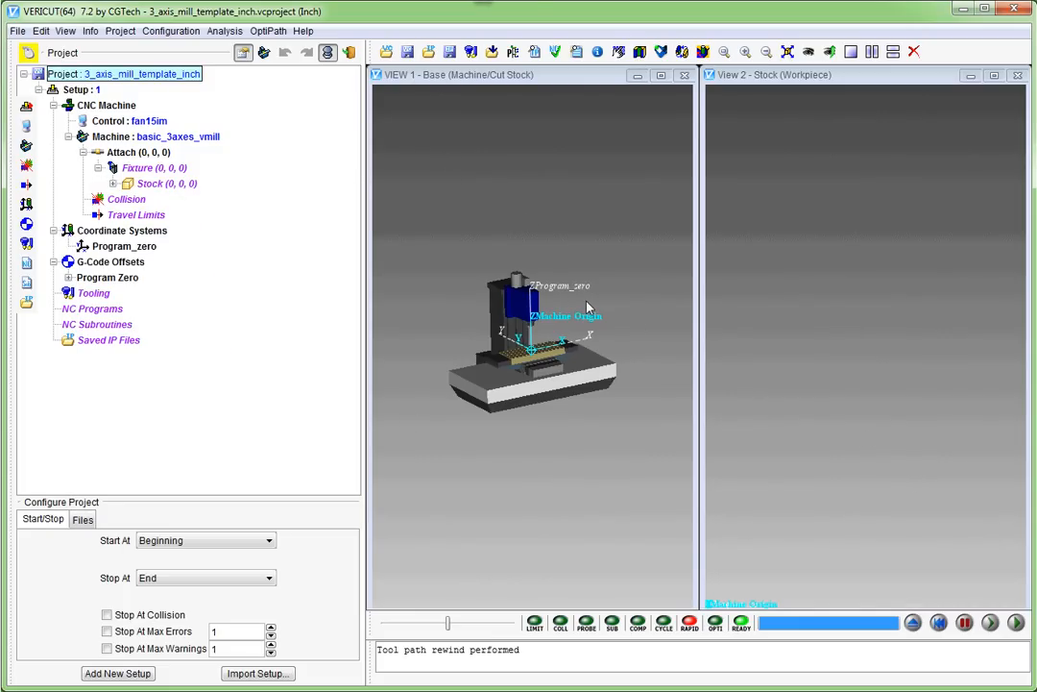
pyautogui.moveTo(559, 297); pyautogui.dragTo(438, 344)
pyautogui.scroll(5, 569, 370)
pyautogui.scroll(-4, 504, 324)
pyautogui.scroll(3, 504, 324)
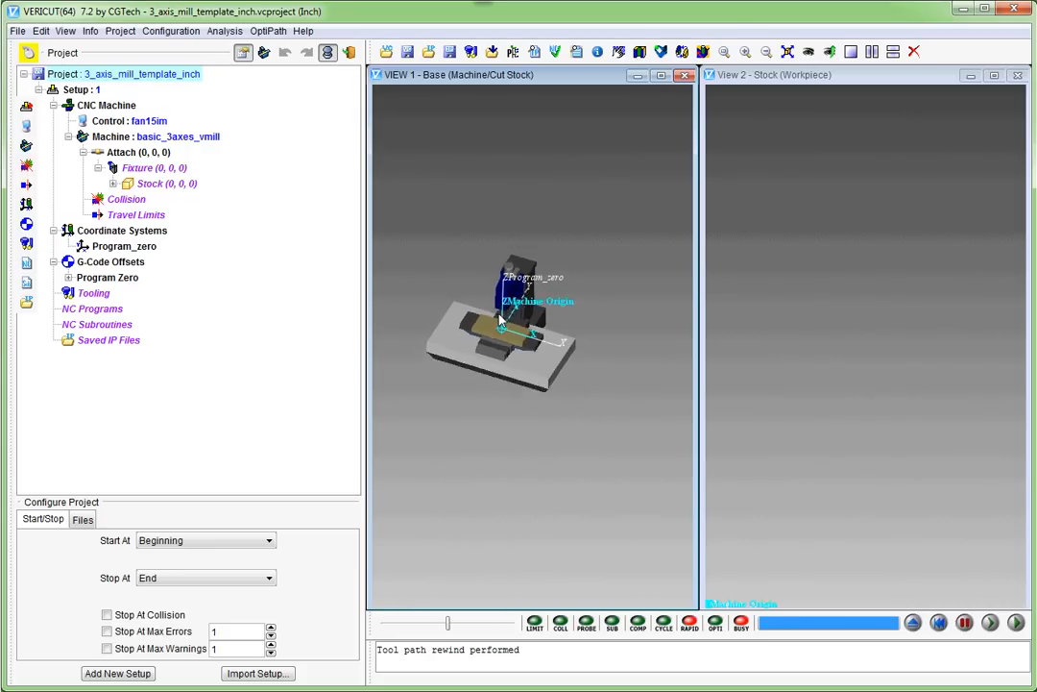
pyautogui.scroll(2, 514, 325)
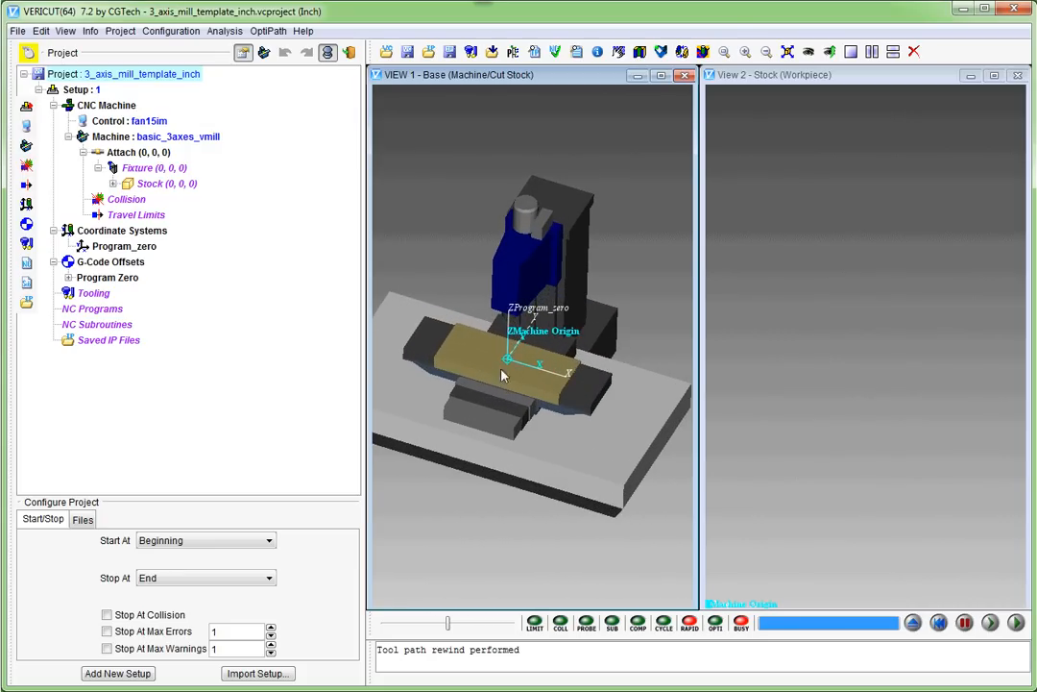
pyautogui.moveTo(500, 348); pyautogui.dragTo(538, 326)
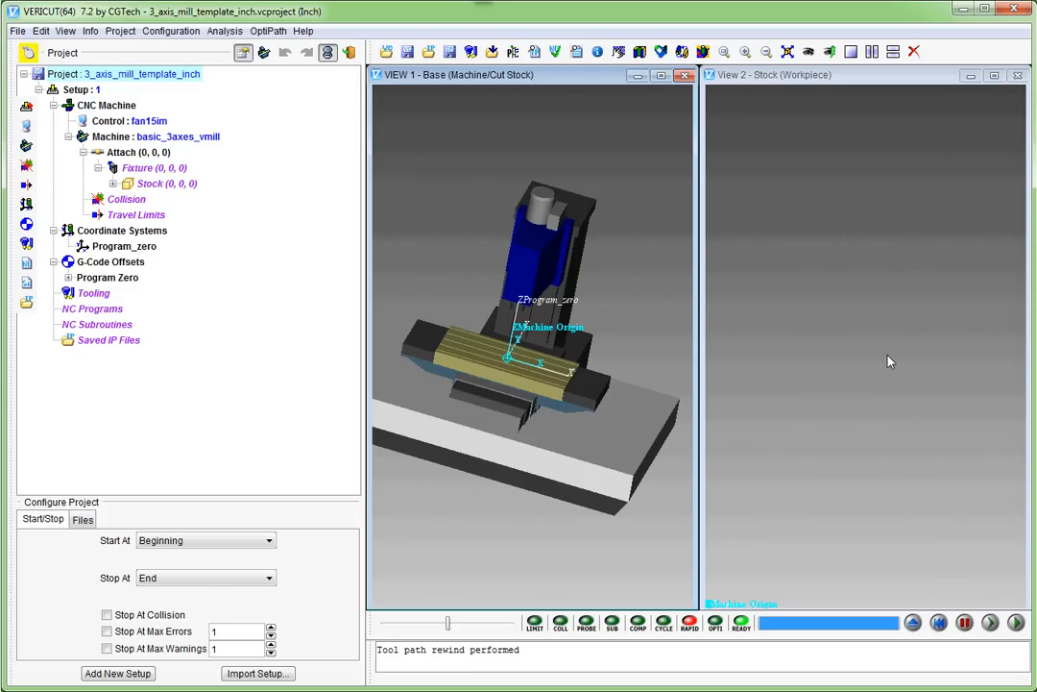
# Step: Enable Scan NC Program Files in the G-Code settings of Setup 1
pyautogui.click(68, 88)
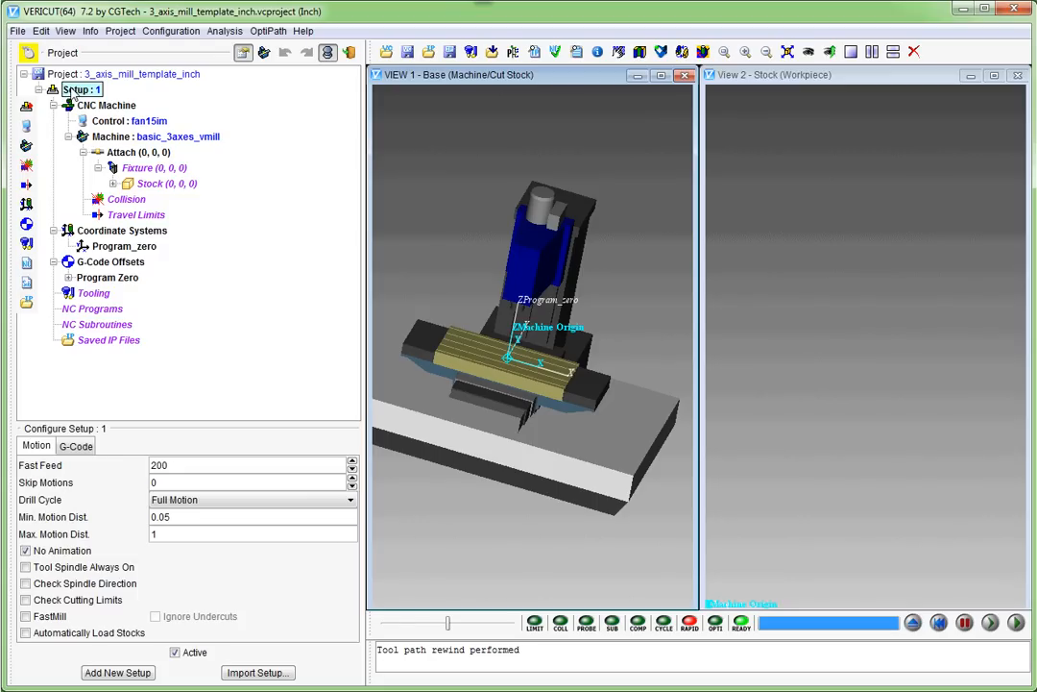
pyautogui.click(75, 446)
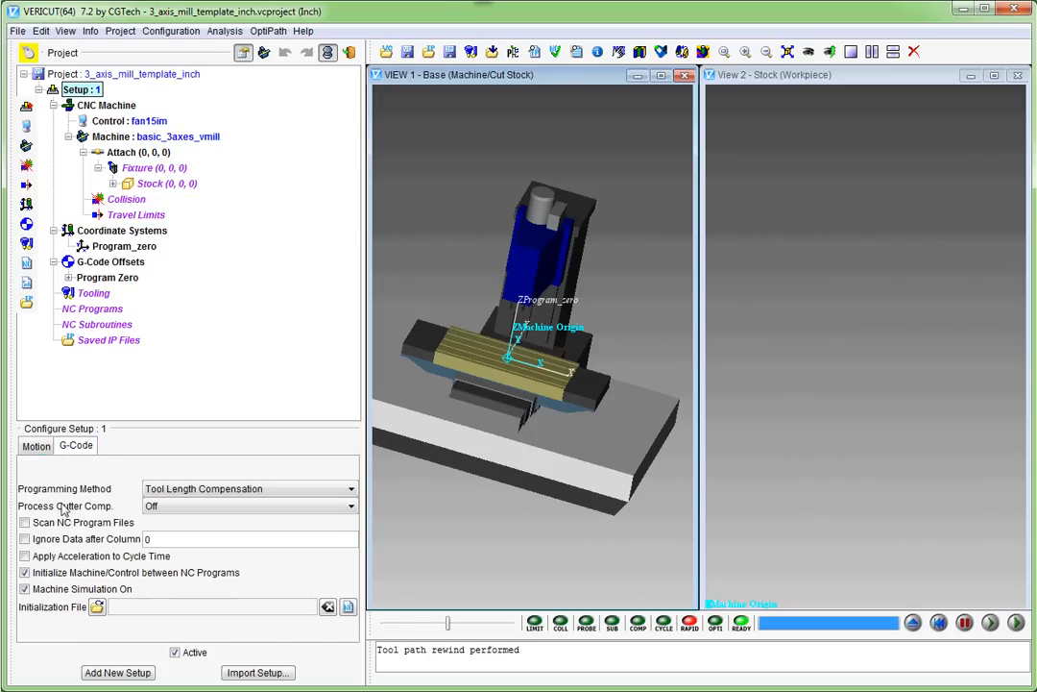
pyautogui.click(24, 523)
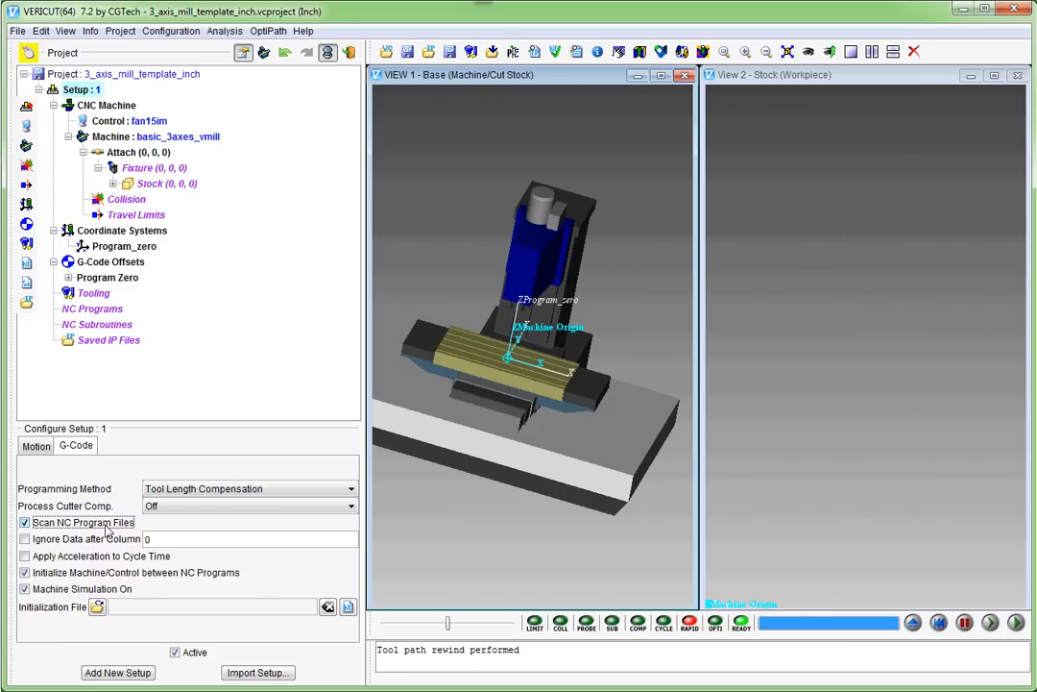
# Step: Replace the setup's control with haas_minimill.ctl from the library
pyautogui.click(107, 123)
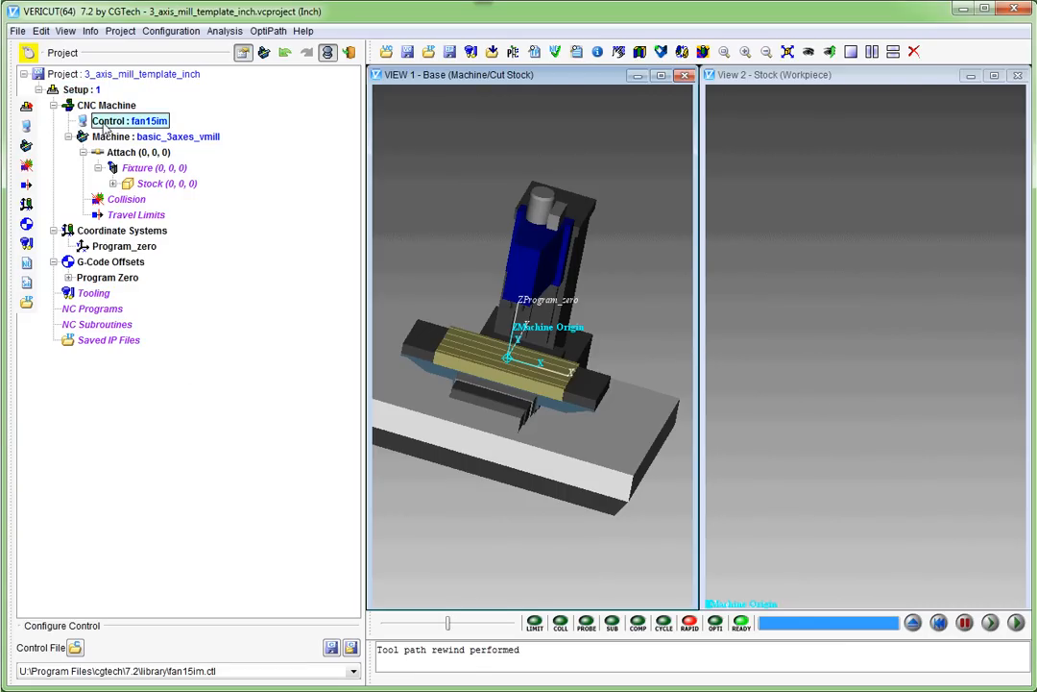
pyautogui.doubleClick(113, 120)
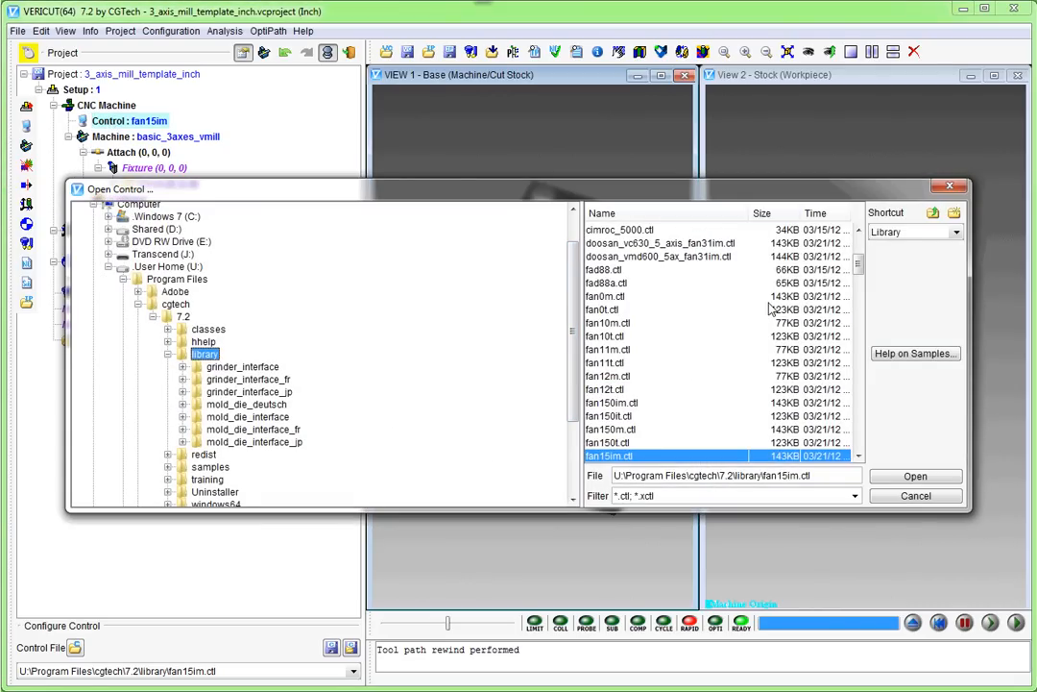
pyautogui.moveTo(858, 261); pyautogui.dragTo(860, 348)
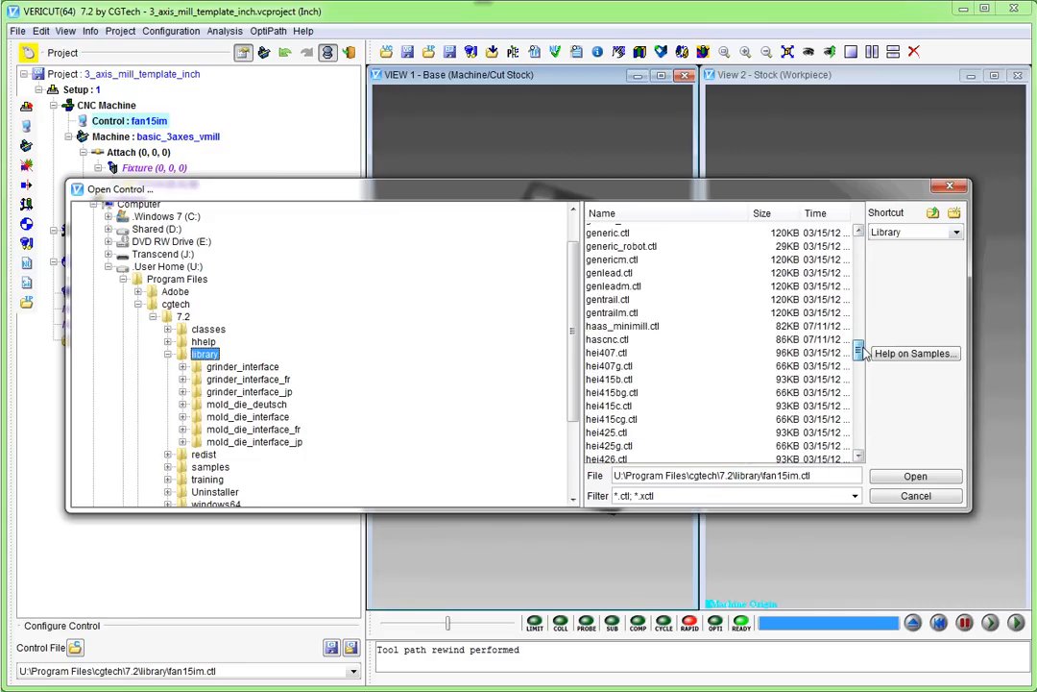
pyautogui.click(634, 327)
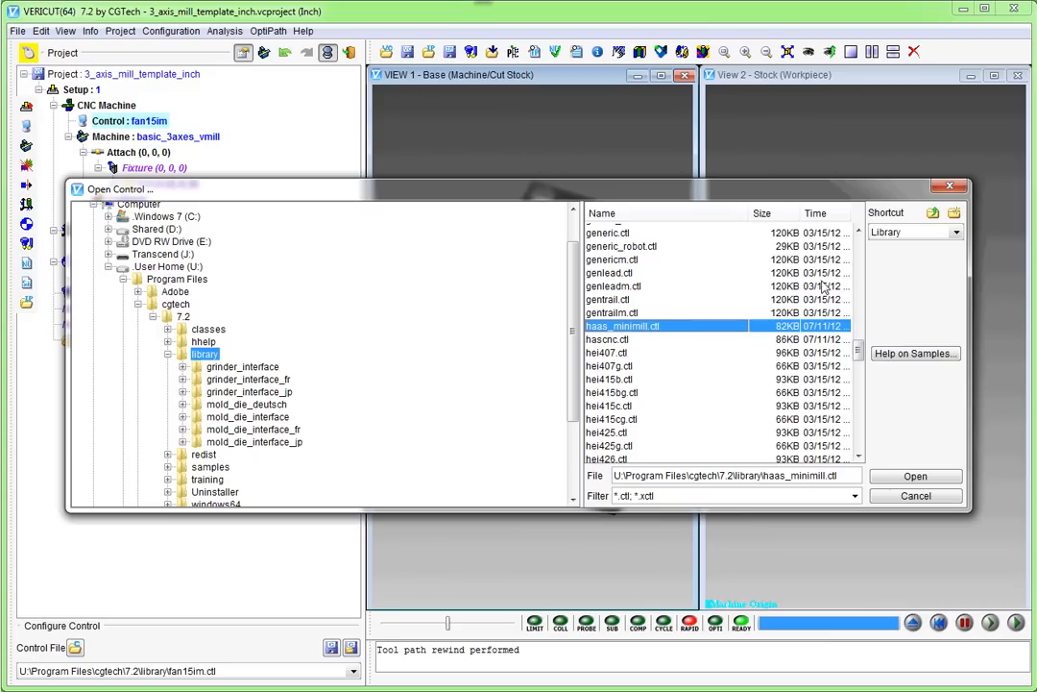
pyautogui.click(917, 477)
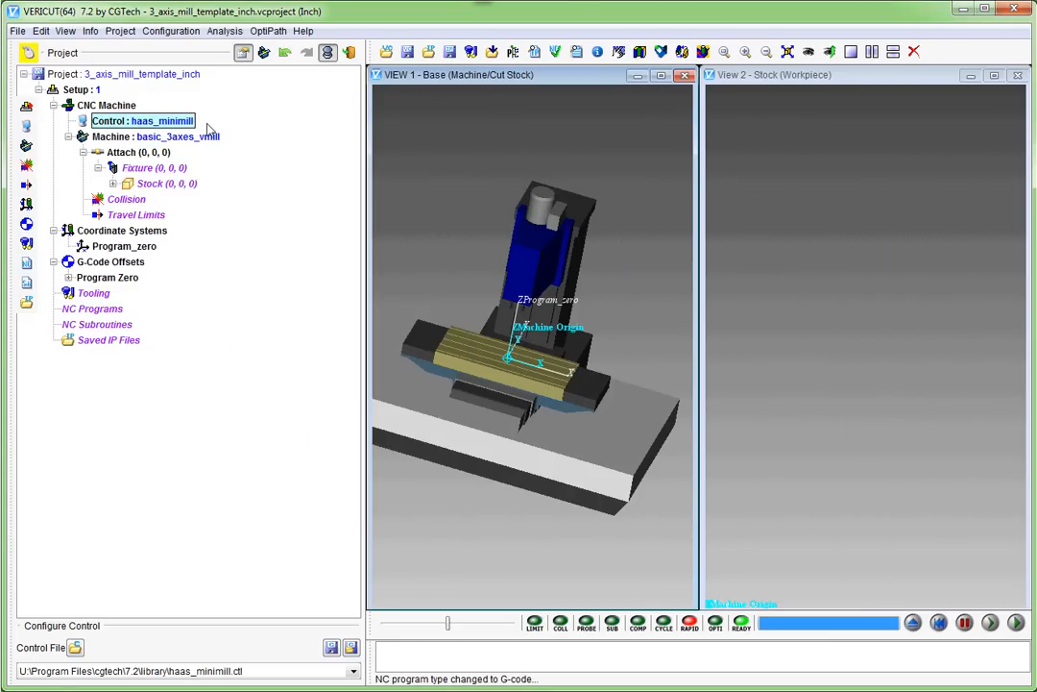
# Step: Compare the previews of the Haas machine files in the library and load haas_minimill.mch as the setup's machine
pyautogui.moveTo(577, 383); pyautogui.dragTo(423, 317)
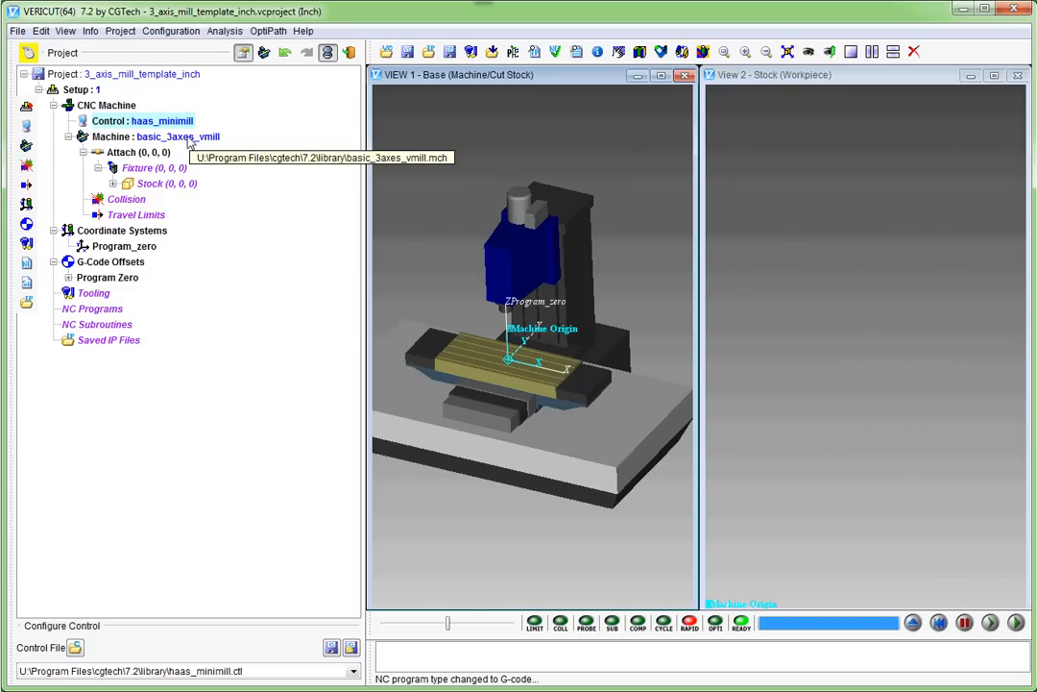
pyautogui.click(192, 139)
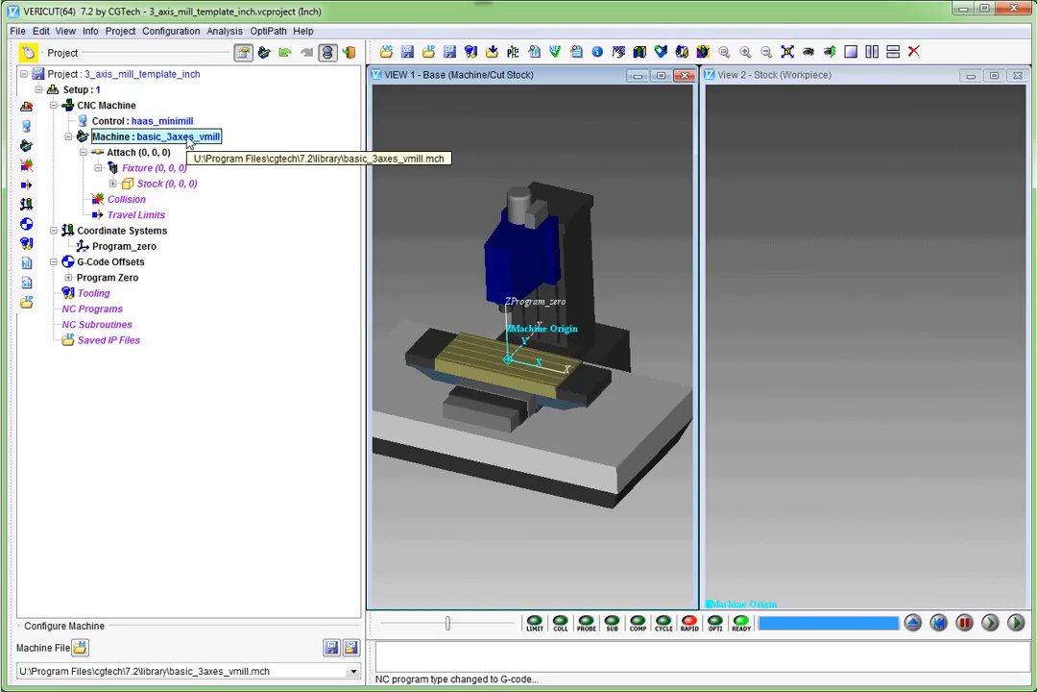
pyautogui.doubleClick(190, 139)
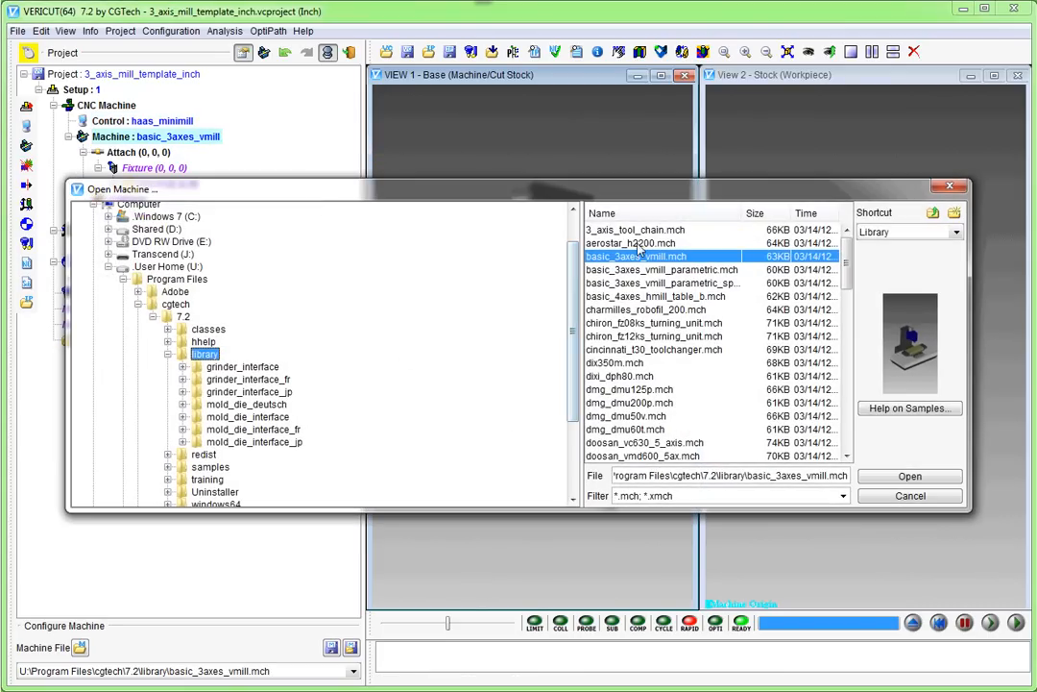
pyautogui.scroll(-1, 849, 280)
pyautogui.moveTo(849, 279); pyautogui.dragTo(848, 341)
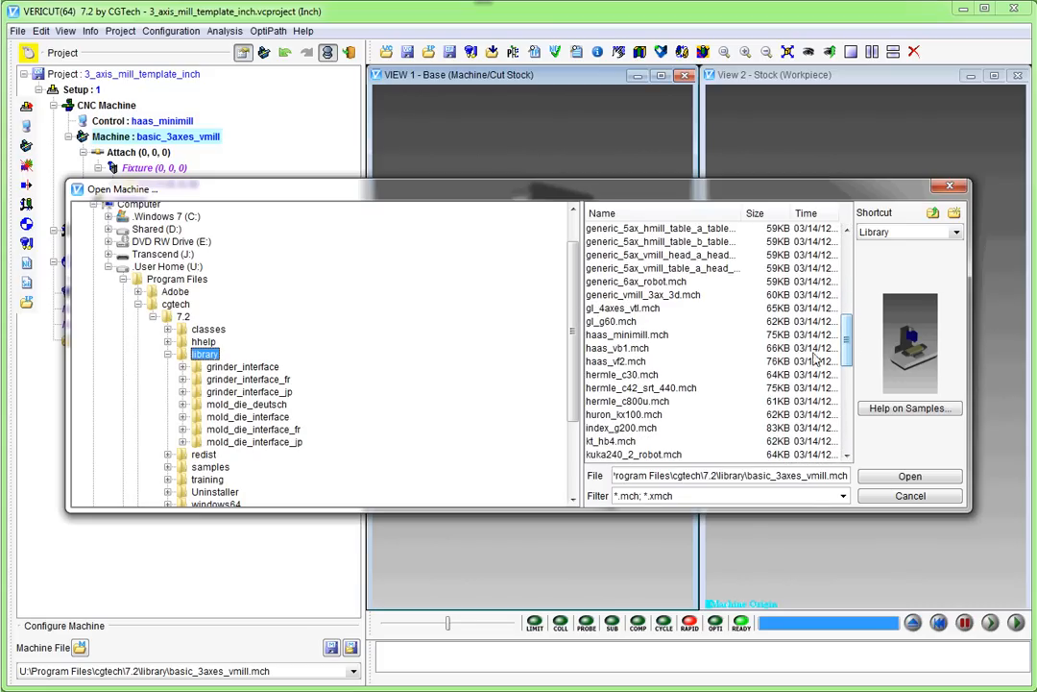
pyautogui.click(638, 363)
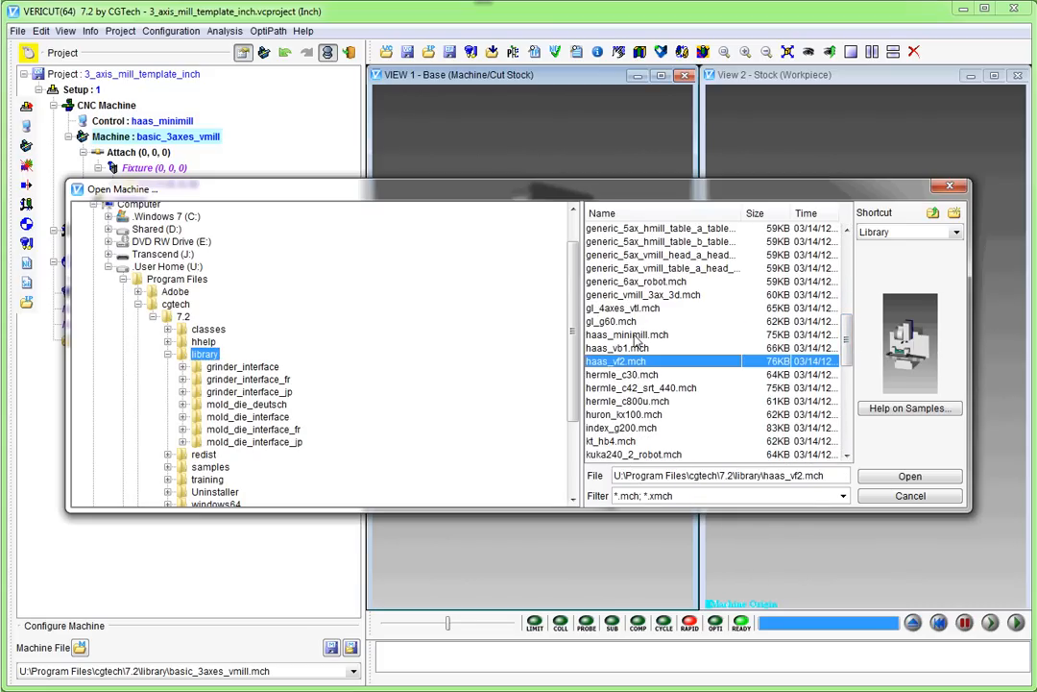
pyautogui.click(635, 337)
pyautogui.click(636, 359)
pyautogui.click(617, 348)
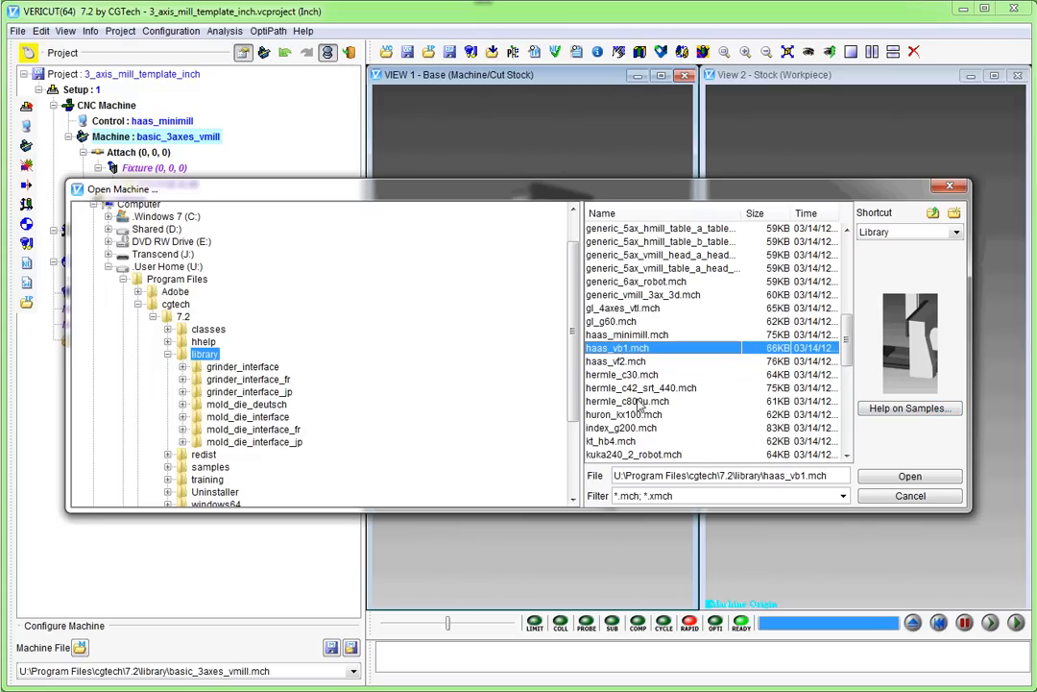
pyautogui.click(615, 334)
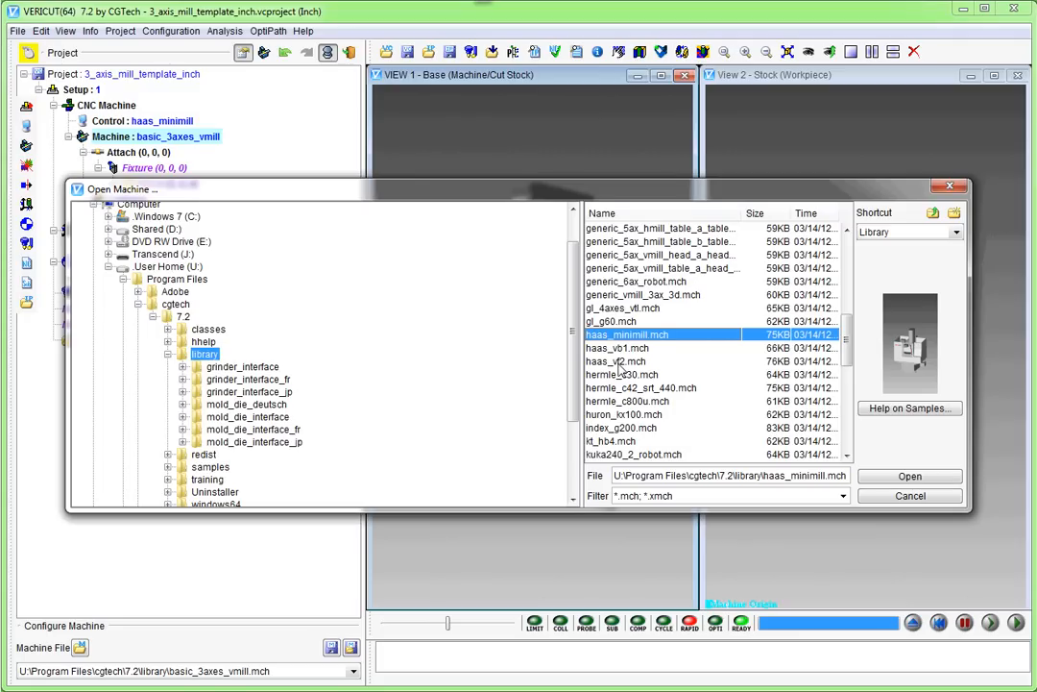
pyautogui.click(620, 362)
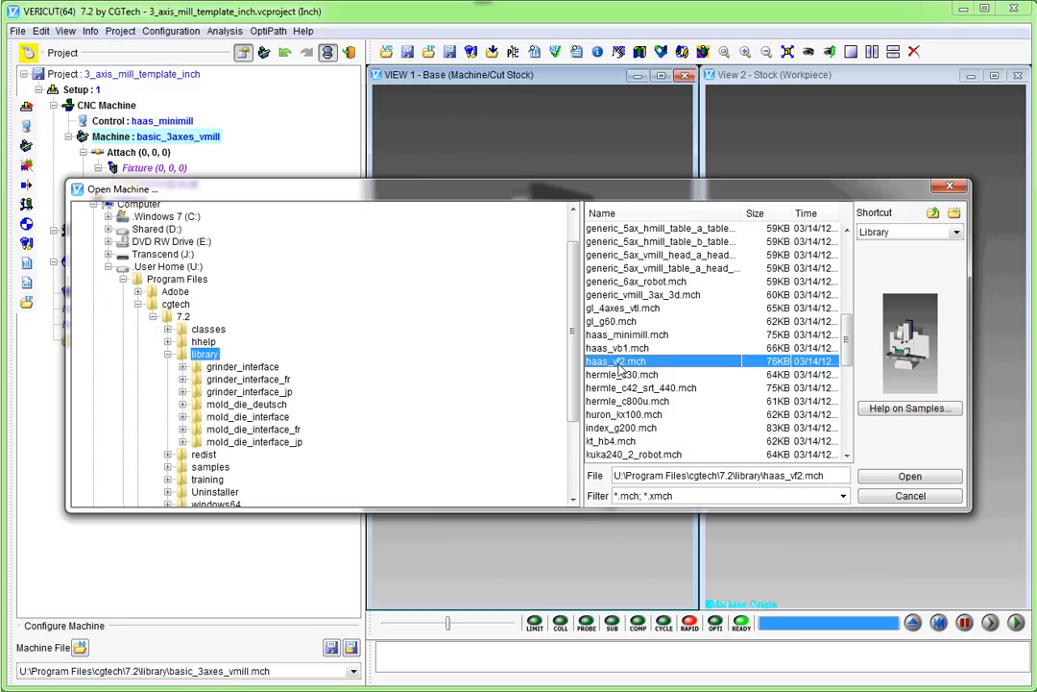
pyautogui.click(614, 335)
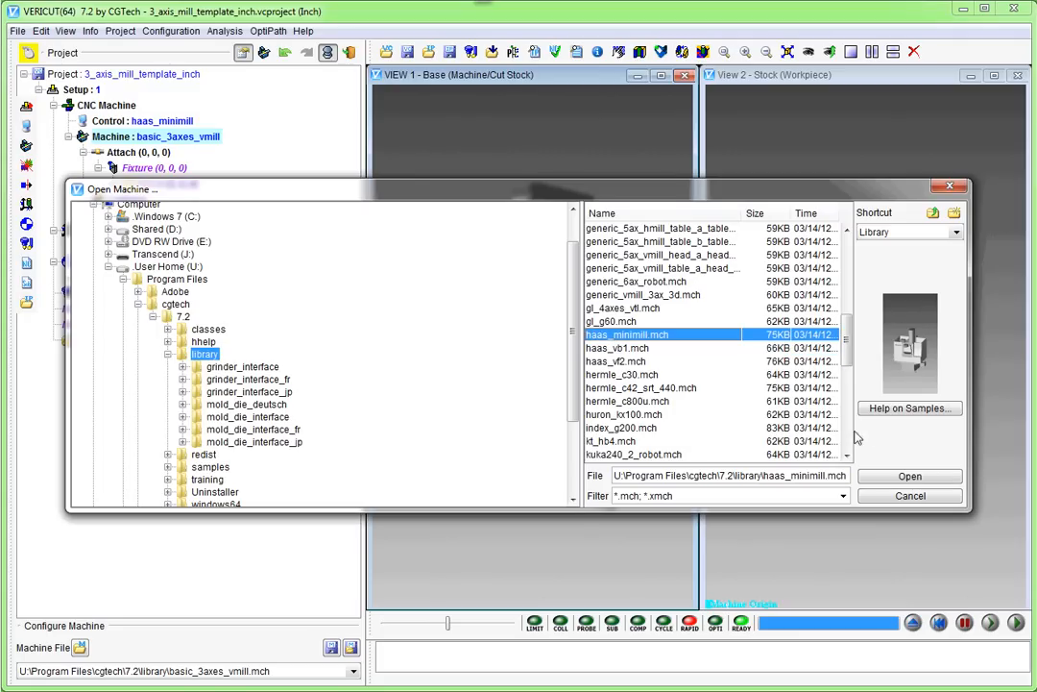
pyautogui.click(909, 476)
pyautogui.moveTo(427, 325); pyautogui.dragTo(523, 382)
pyautogui.scroll(5, 524, 382)
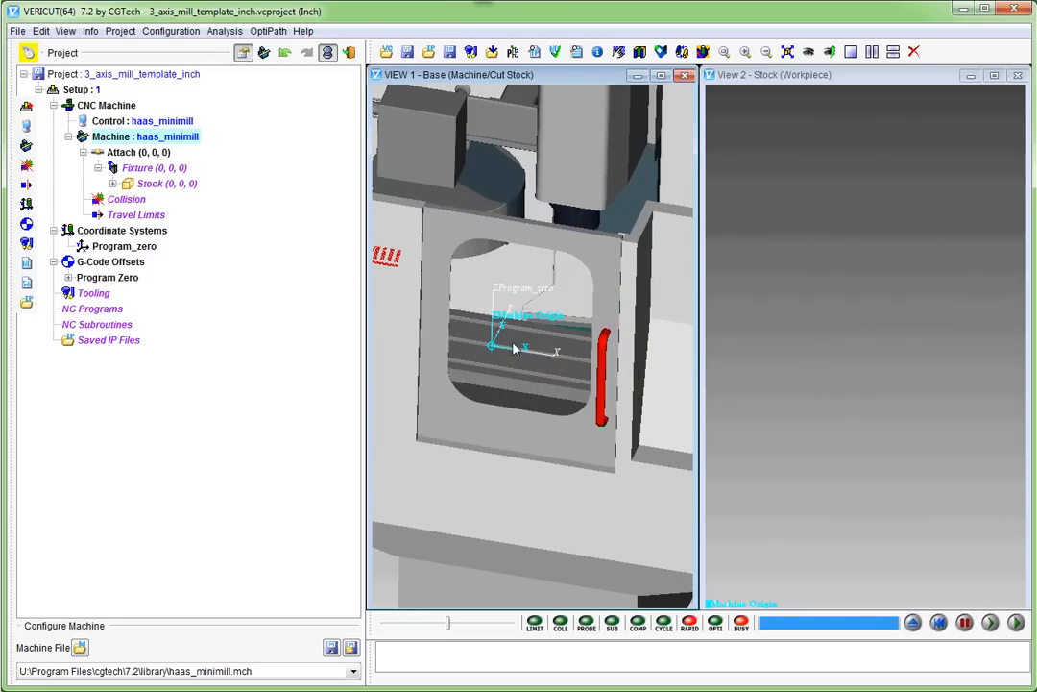
pyautogui.moveTo(539, 345); pyautogui.dragTo(553, 322, button='middle')
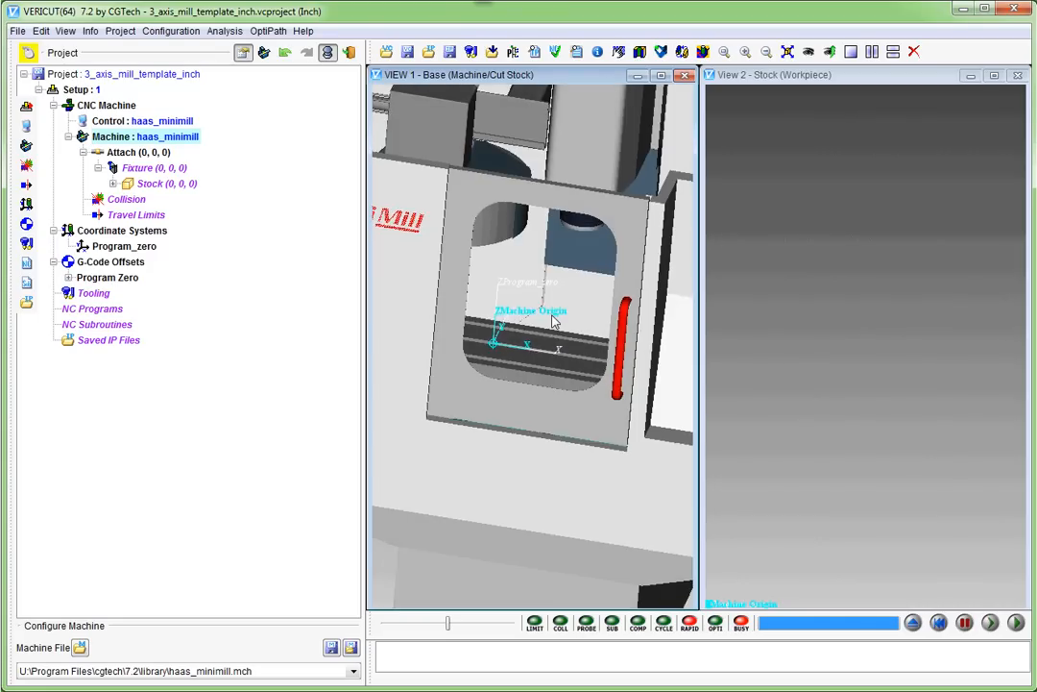
pyautogui.scroll(-4, 546, 310)
pyautogui.moveTo(568, 254); pyautogui.dragTo(522, 324, button='middle')
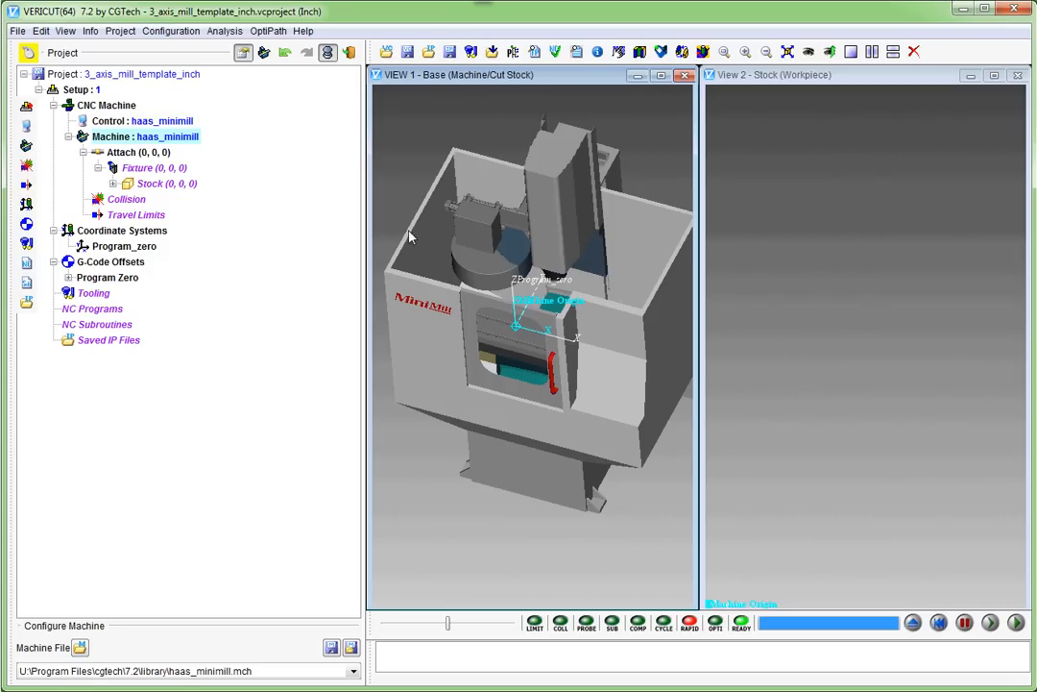
# Step: Add a block model to the Stock component
pyautogui.click(152, 185)
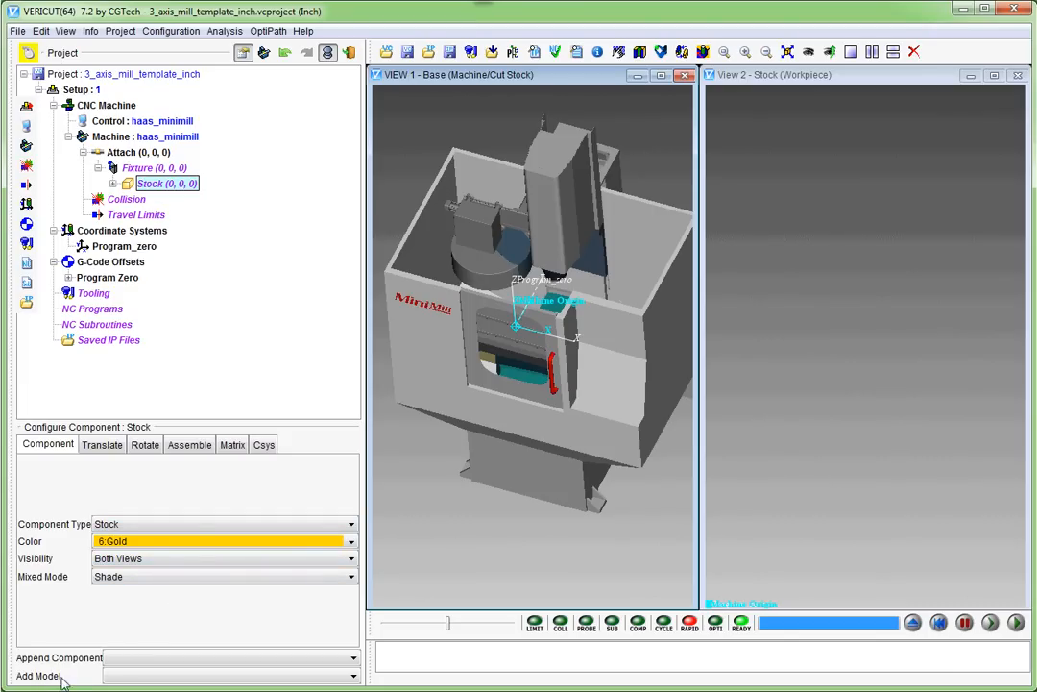
pyautogui.click(149, 678)
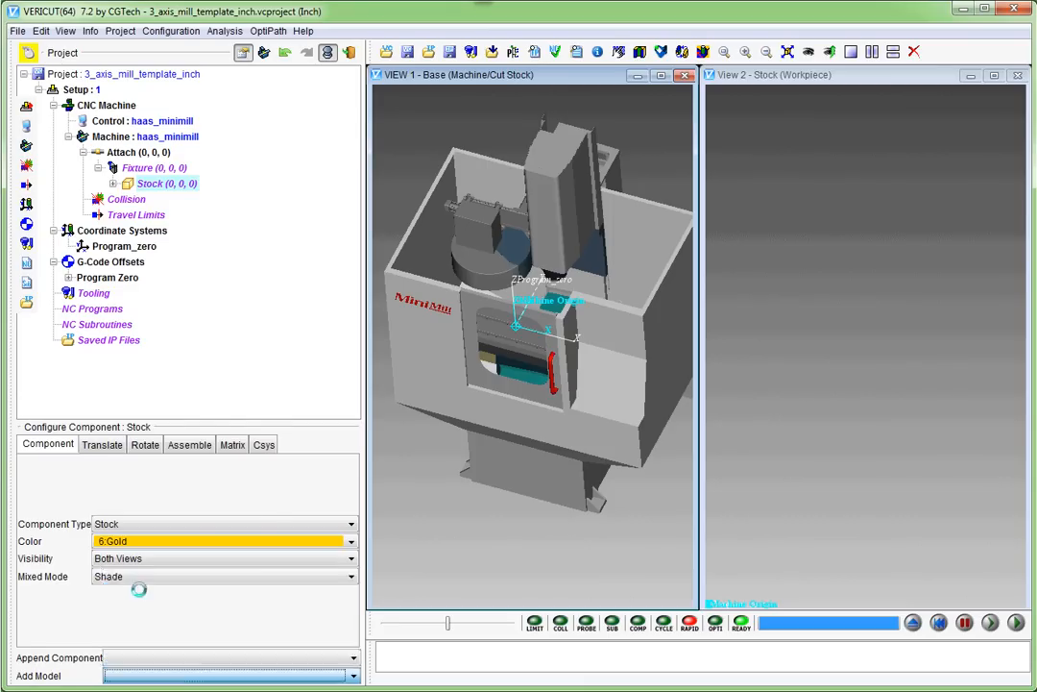
pyautogui.click(141, 593)
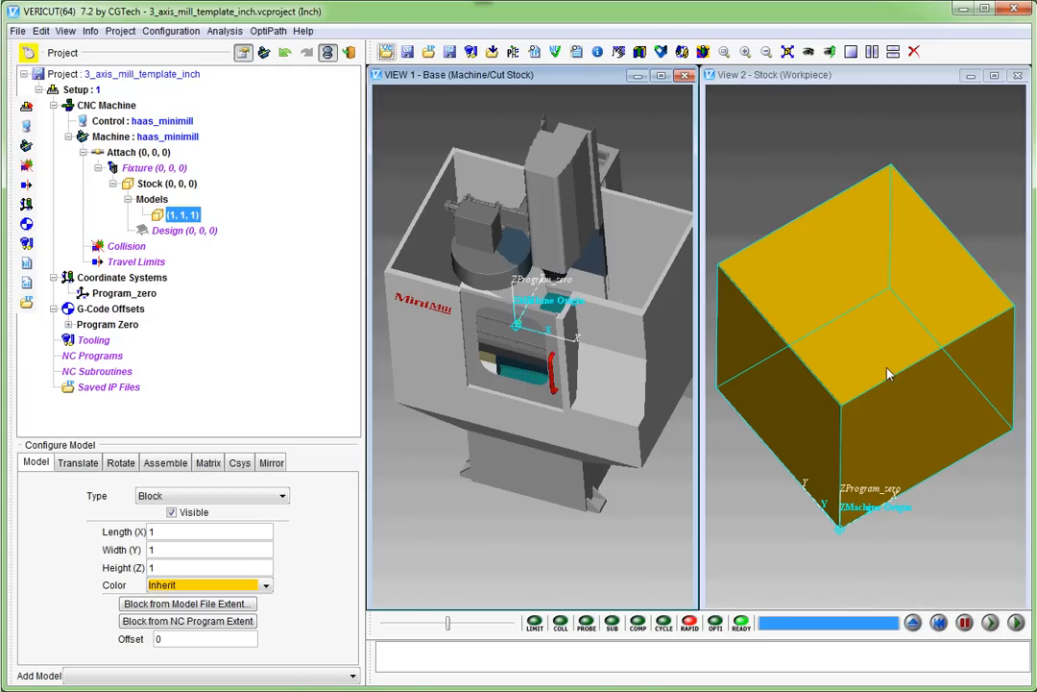
# Step: Size the stock block with length (X) 3, width (Y) 2 and height (Z) .25
pyautogui.doubleClick(166, 530)
pyautogui.write('3')
pyautogui.doubleClick(168, 549)
pyautogui.write('2')
pyautogui.doubleClick(183, 568)
pyautogui.write('.25')
pyautogui.press('Return')
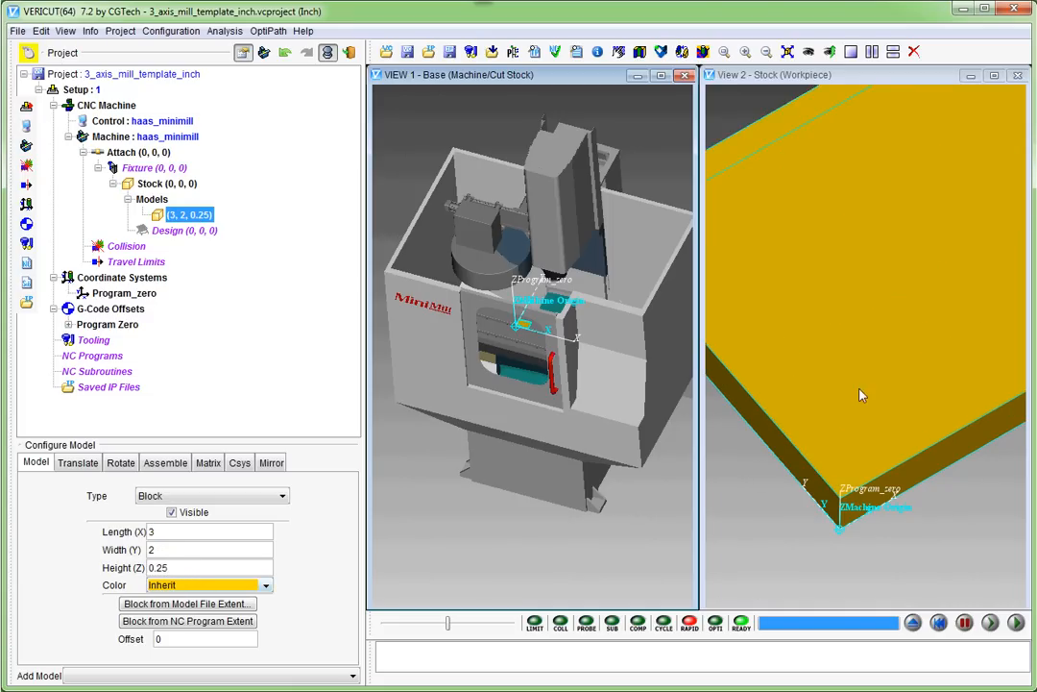
# Step: Fit the stock block in the workpiece view and rotate it to show the whole block at an angle
pyautogui.rightClick(796, 474)
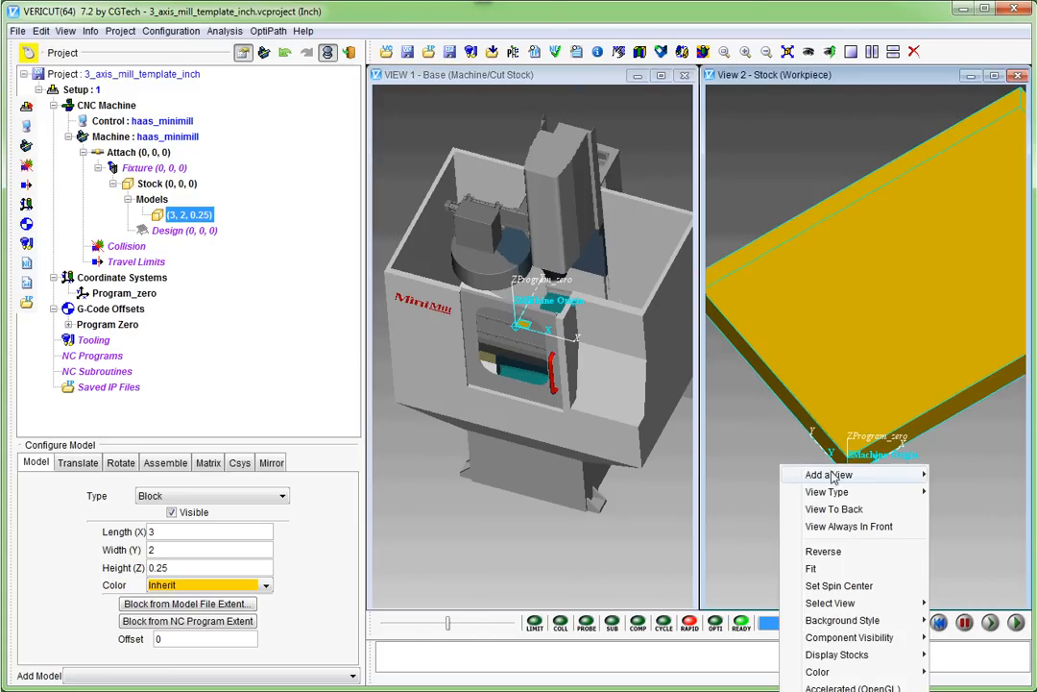
pyautogui.click(836, 568)
pyautogui.moveTo(846, 385)
pyautogui.mouseDown(button='middle')
pyautogui.moveTo(853, 304)
pyautogui.moveTo(771, 249)
pyautogui.moveTo(752, 252)
pyautogui.mouseUp(button='middle')
pyautogui.moveTo(924, 311)
pyautogui.mouseDown(button='middle')
pyautogui.moveTo(805, 379)
pyautogui.moveTo(841, 482)
pyautogui.moveTo(862, 431)
pyautogui.moveTo(830, 357)
pyautogui.moveTo(838, 289)
pyautogui.moveTo(864, 339)
pyautogui.moveTo(853, 366)
pyautogui.mouseUp(button='middle')
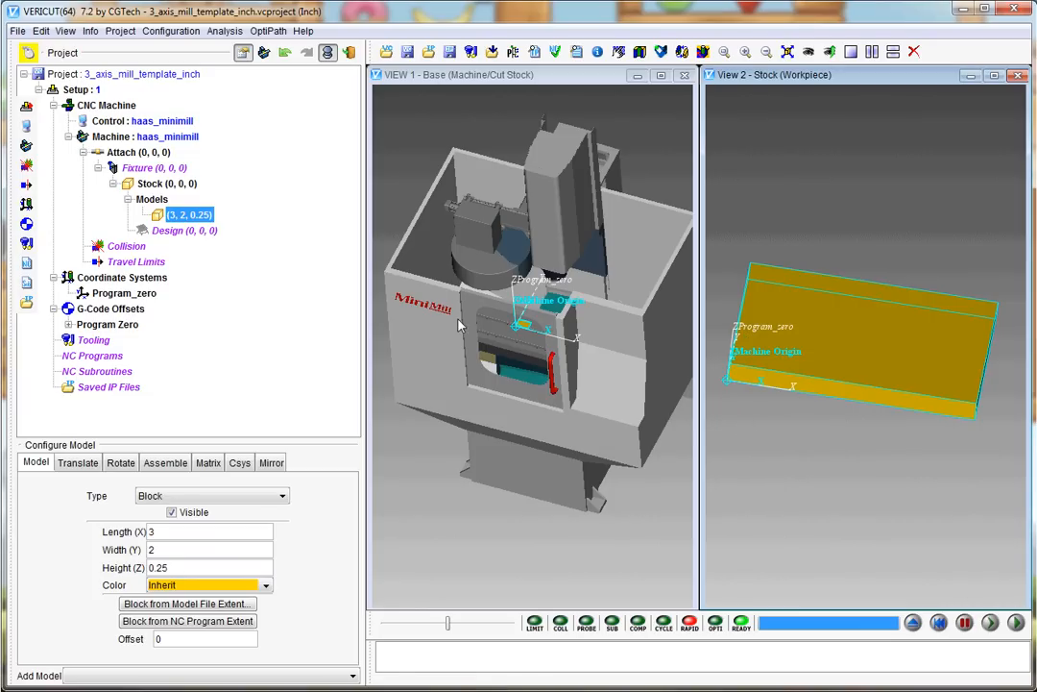
# Step: Examine the stock block up close inside the machine enclosure and review the colour choices for the block model
pyautogui.scroll(5, 527, 350)
pyautogui.scroll(3, 526, 350)
pyautogui.moveTo(537, 363)
pyautogui.mouseDown(button='middle')
pyautogui.moveTo(607, 292)
pyautogui.moveTo(538, 375)
pyautogui.mouseUp(button='middle')
pyautogui.moveTo(614, 288); pyautogui.dragTo(467, 303, button='middle')
pyautogui.scroll(-5, 544, 353)
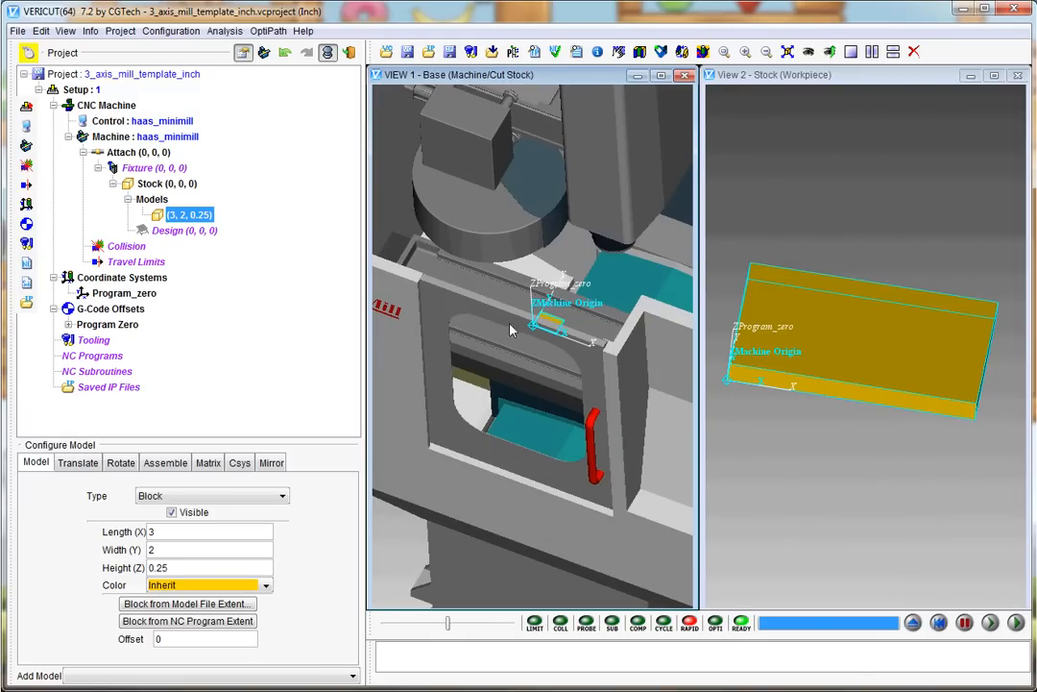
pyautogui.scroll(2, 523, 315)
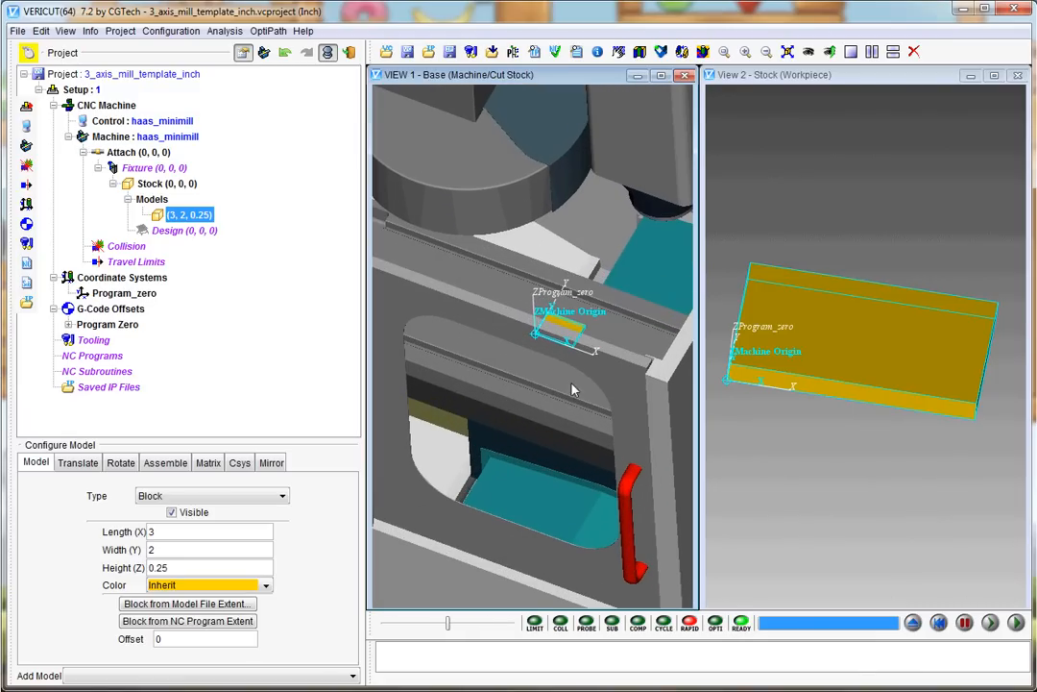
pyautogui.moveTo(543, 399); pyautogui.dragTo(576, 368, button='middle')
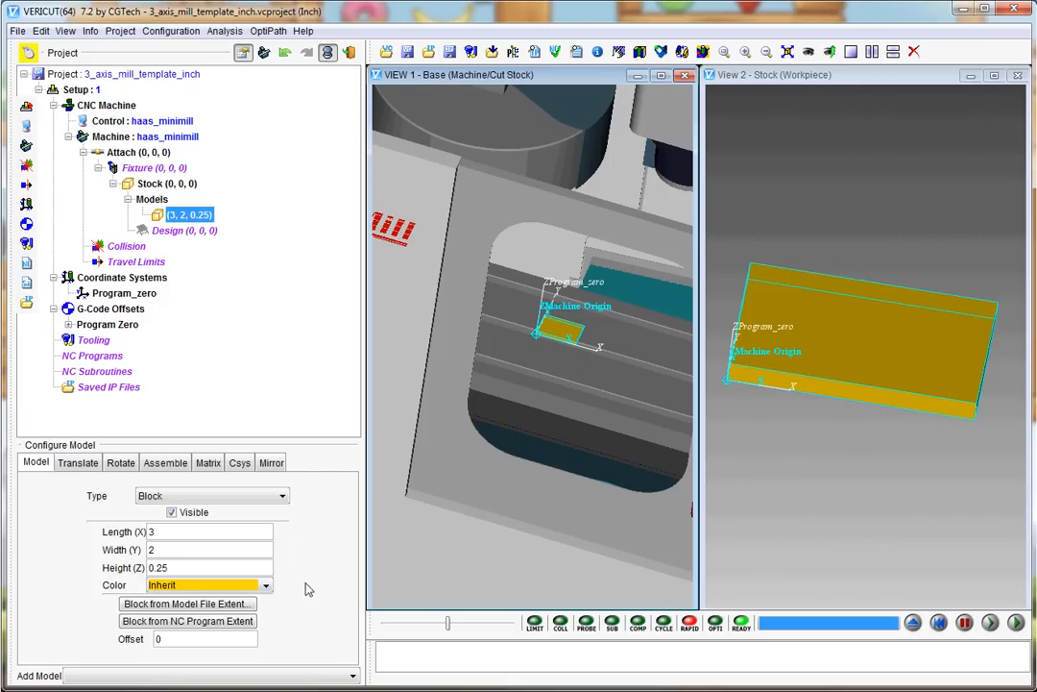
pyautogui.click(266, 585)
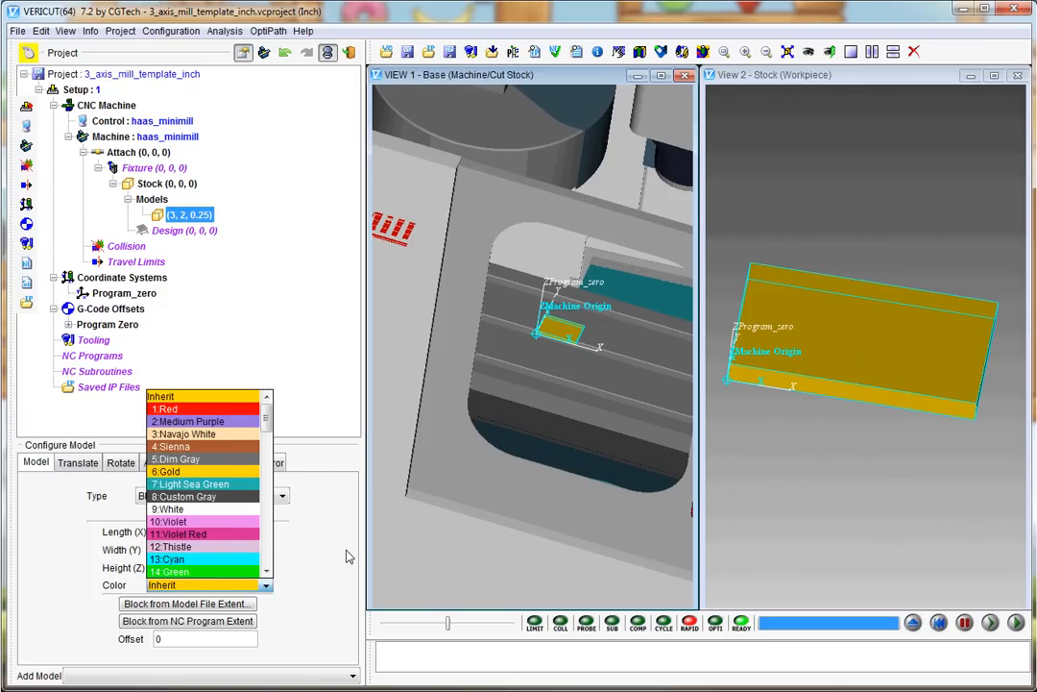
pyautogui.click(325, 572)
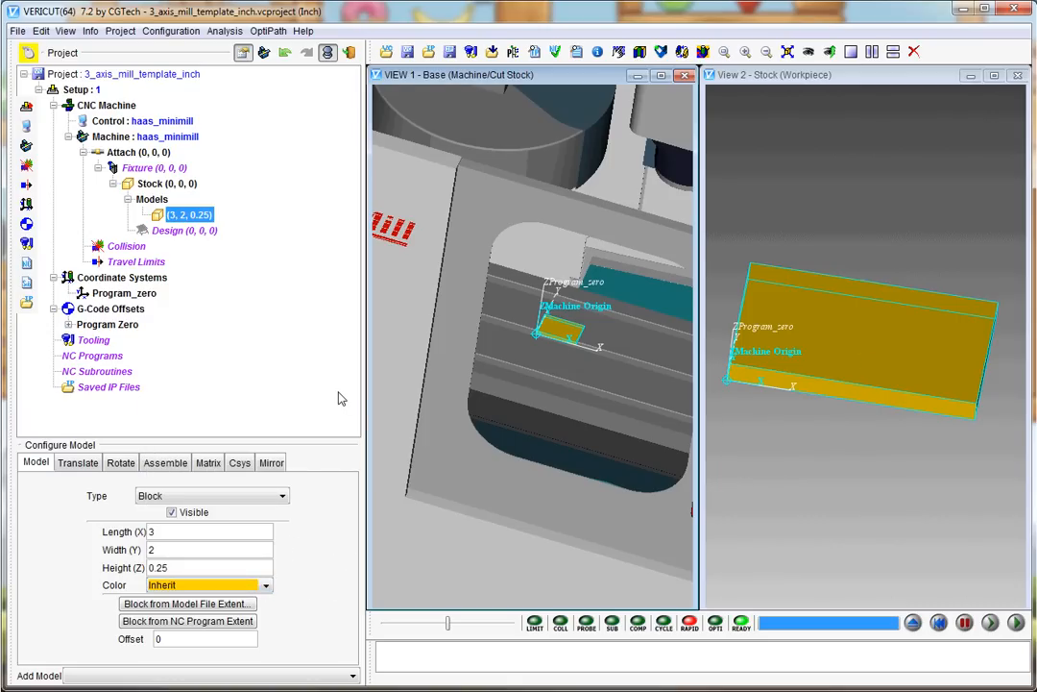
# Step: Review the Program_zero coordinate system's attachment and the From/To locations of the existing Program Zero G-code offset
pyautogui.click(123, 293)
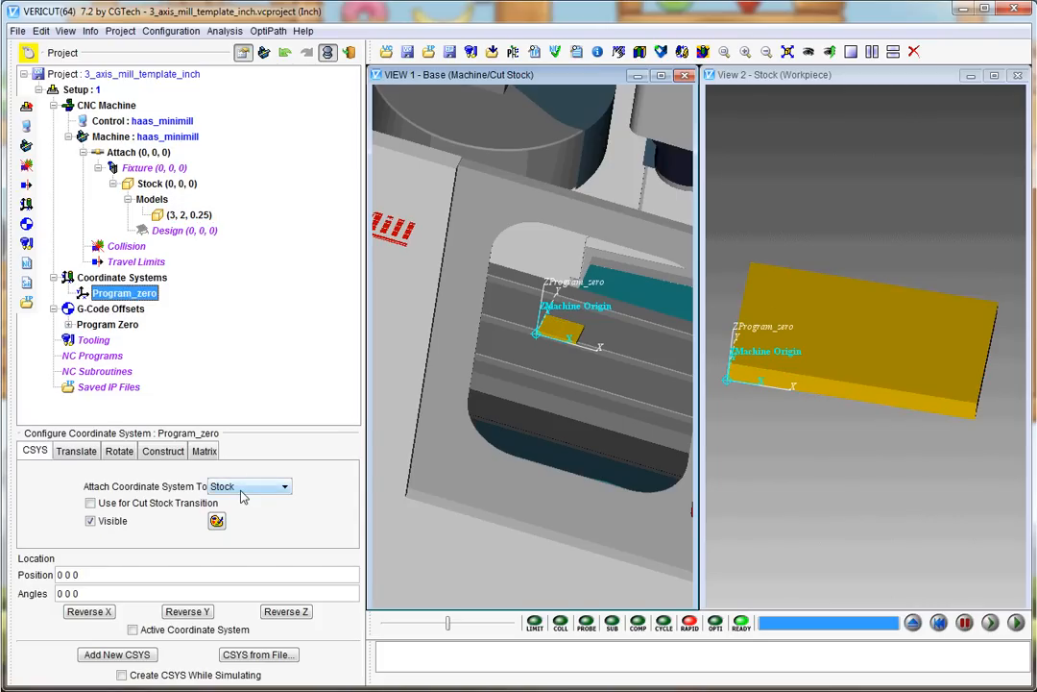
pyautogui.click(121, 311)
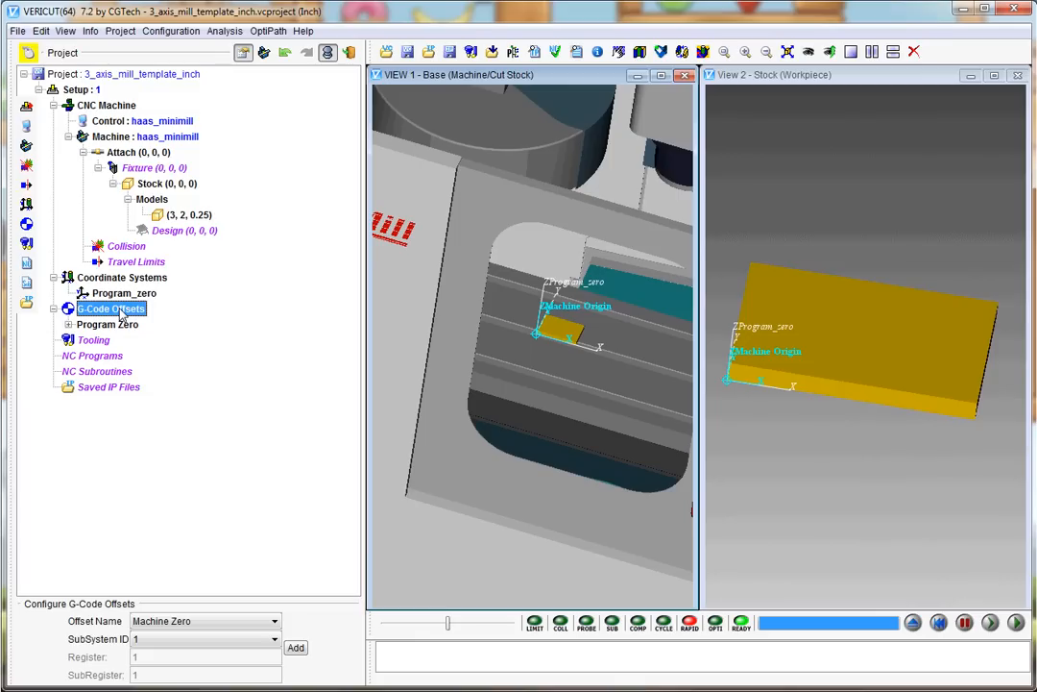
pyautogui.doubleClick(121, 314)
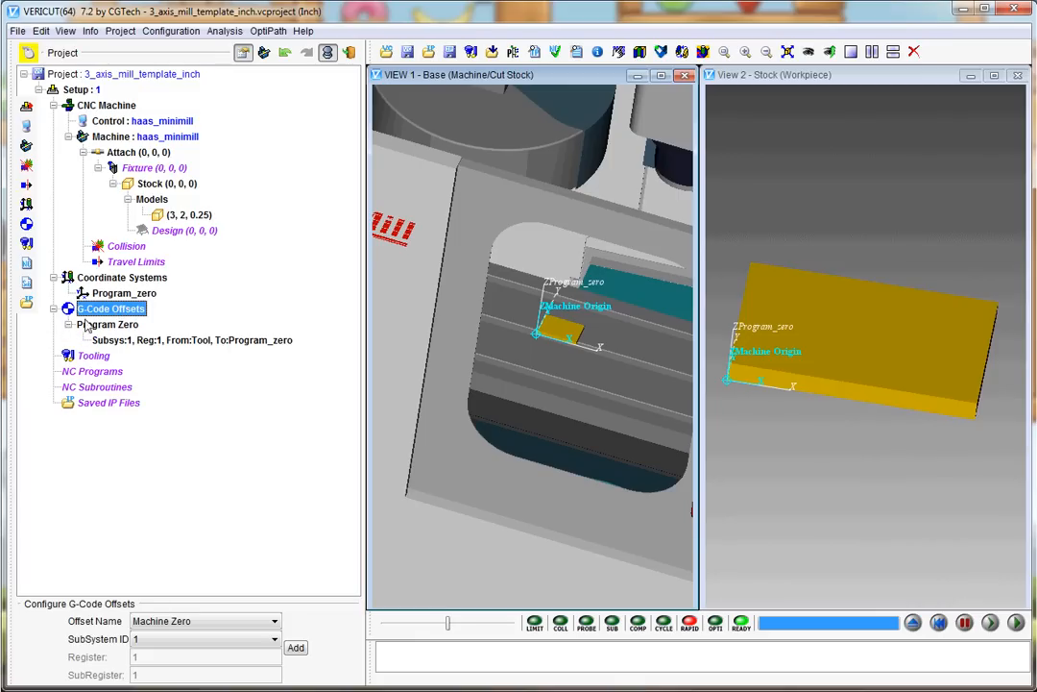
pyautogui.click(173, 348)
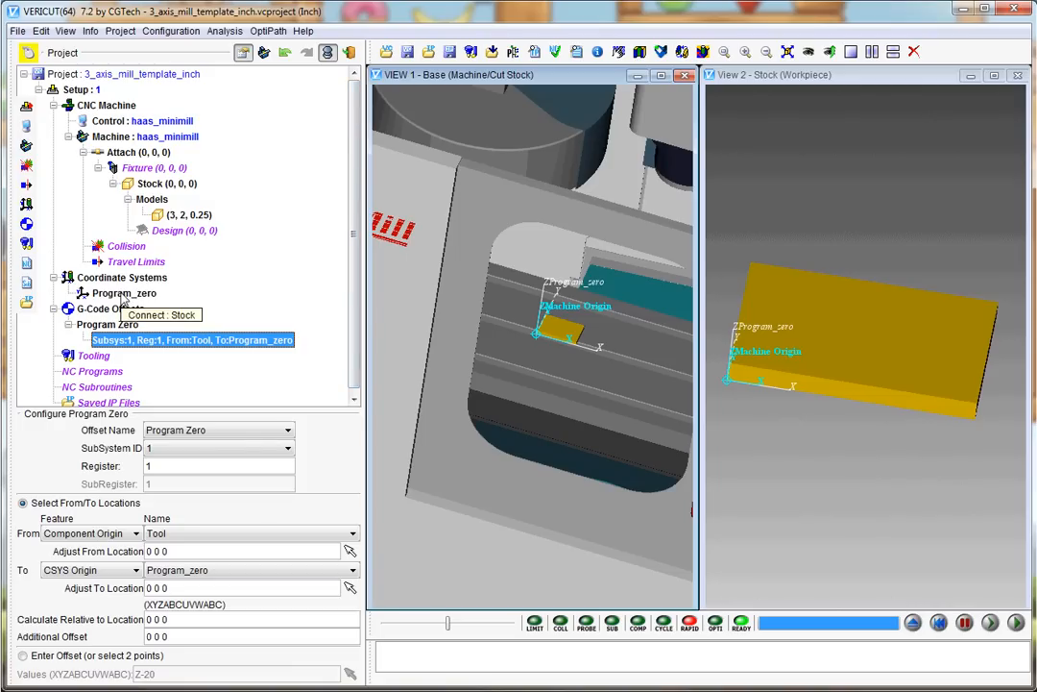
# Step: Position the Program_zero coordinate system at the centre of the stock's top face, at 1.5 1 0.25
pyautogui.click(123, 293)
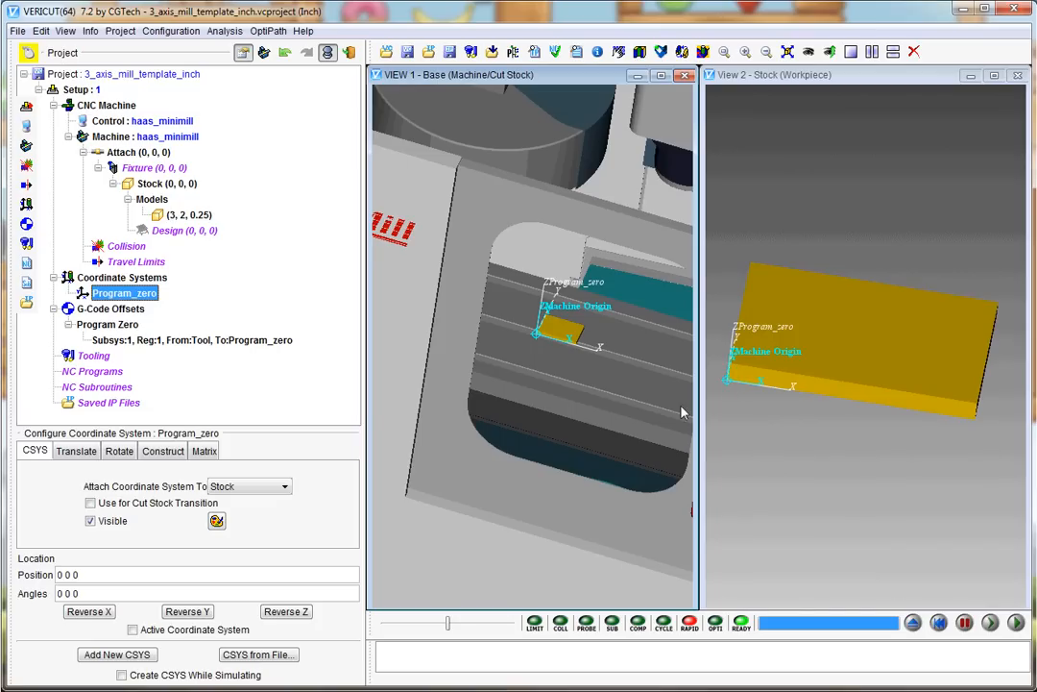
pyautogui.click(102, 575)
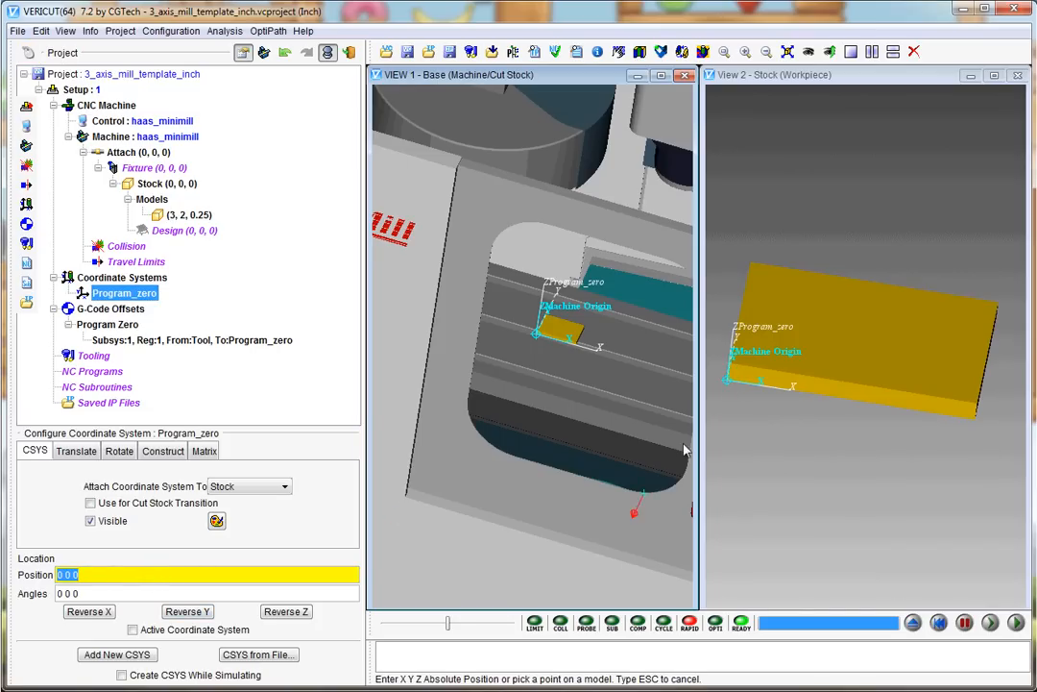
pyautogui.click(866, 337)
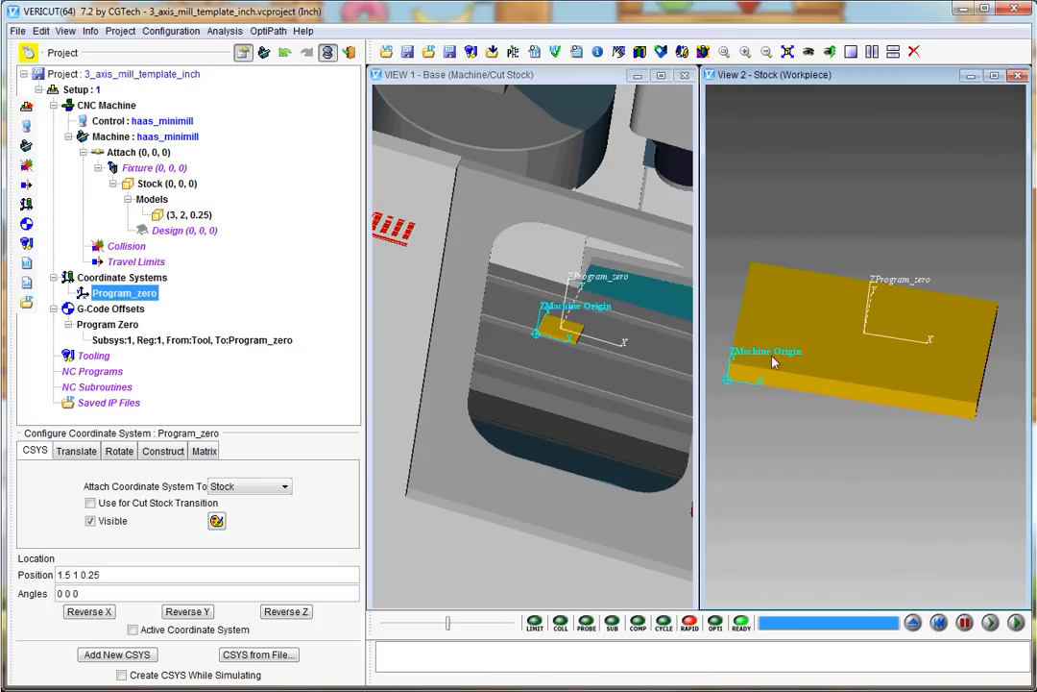
# Step: Position the Program_zero coordinate system on the stock's top corner directly above the machine origin, at 0 0 0.25
pyautogui.moveTo(833, 349); pyautogui.dragTo(746, 370, button='middle')
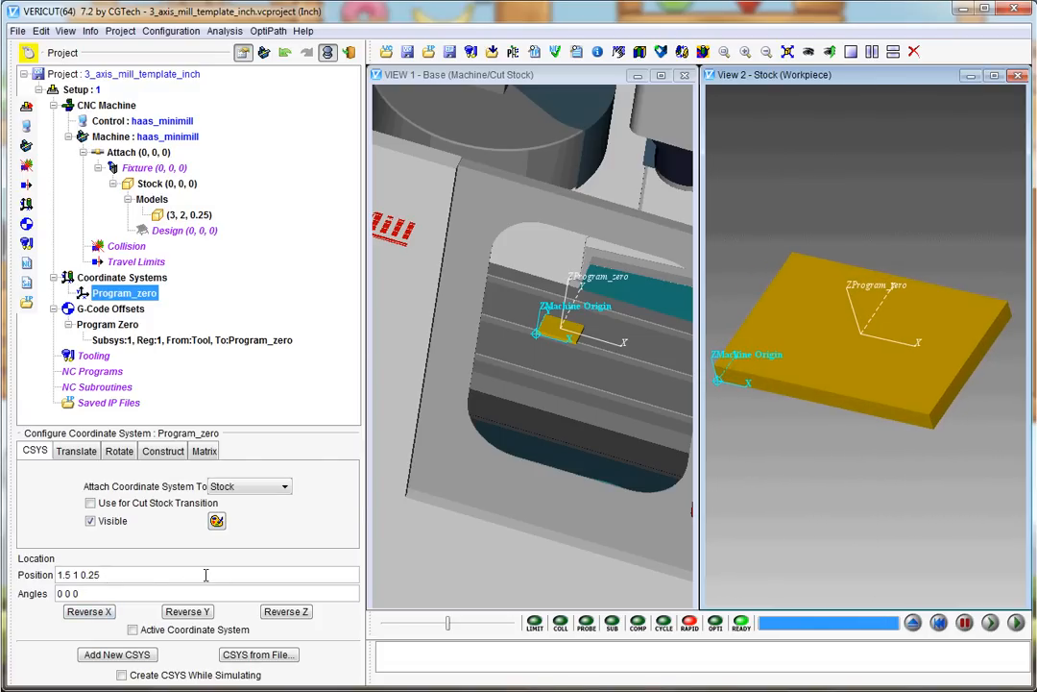
pyautogui.click(146, 573)
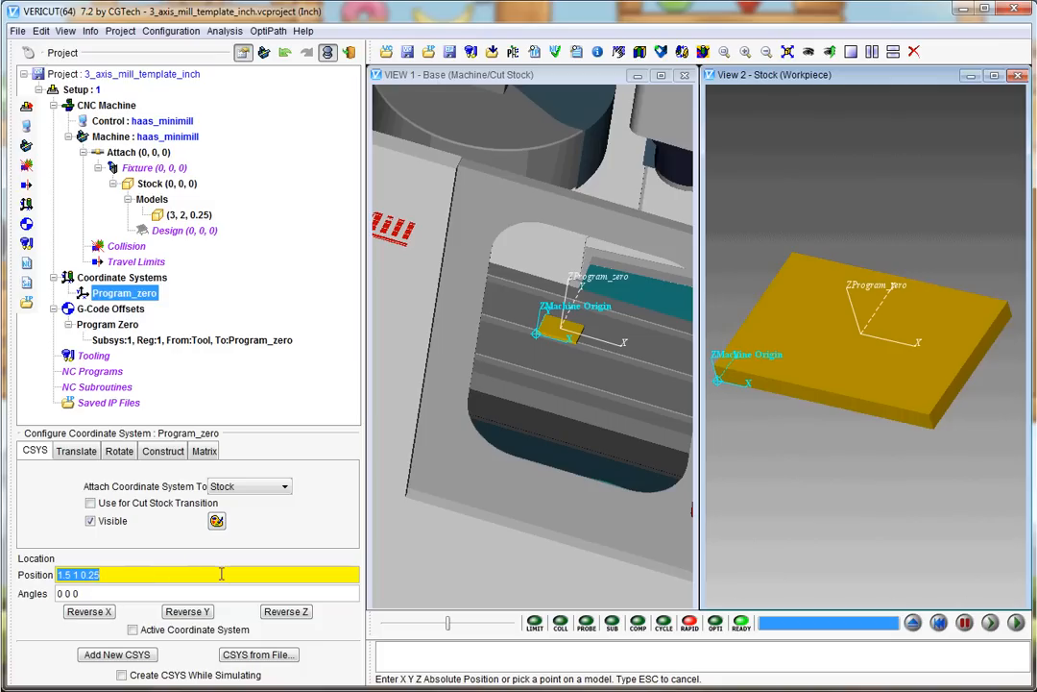
pyautogui.click(717, 376)
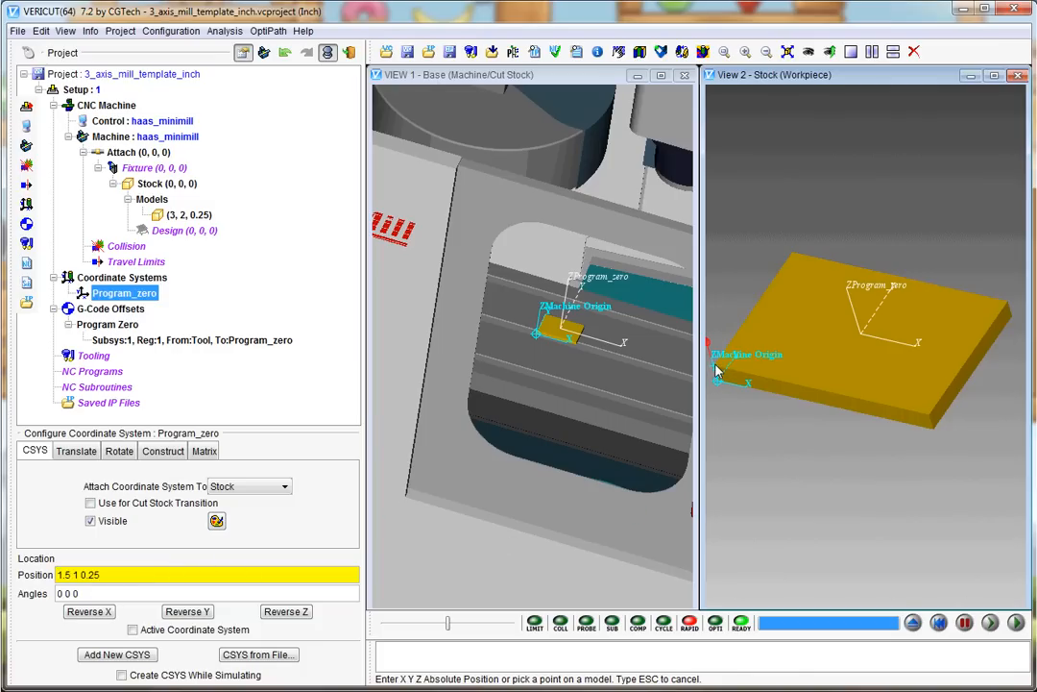
pyautogui.rightClick(758, 430)
pyautogui.click(791, 528)
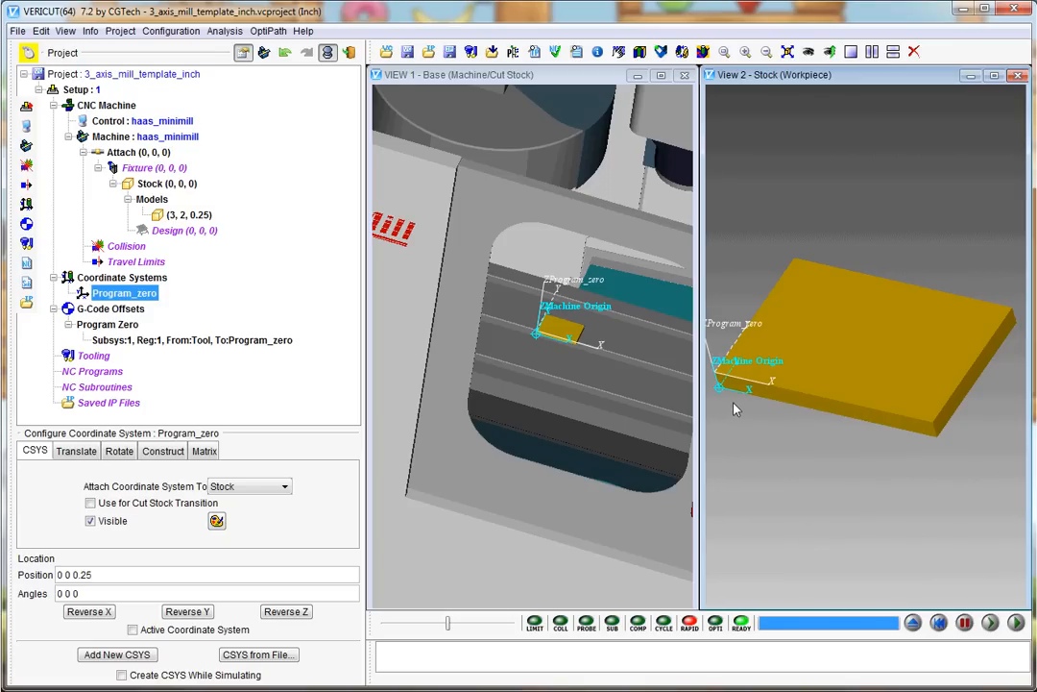
pyautogui.scroll(-5, 744, 419)
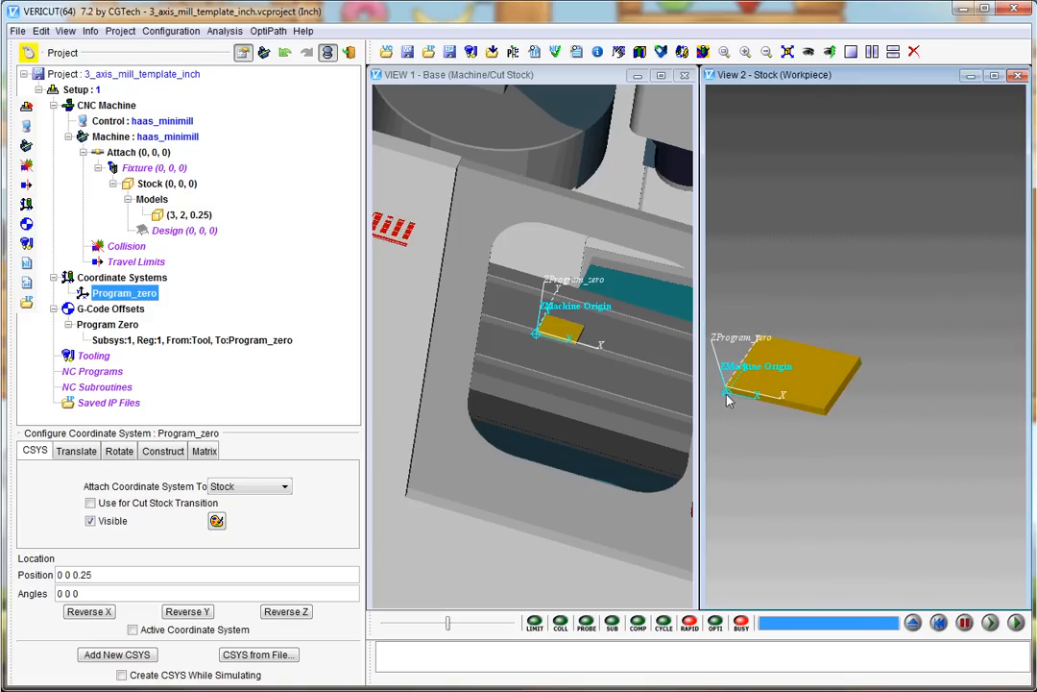
pyautogui.scroll(5, 721, 397)
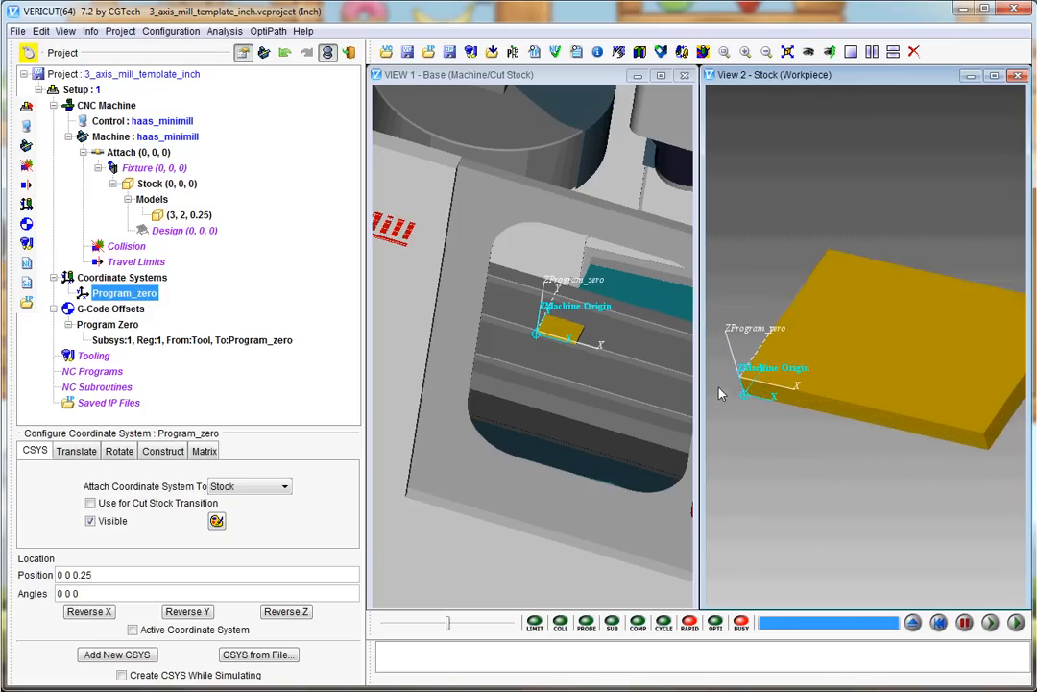
pyautogui.moveTo(773, 419); pyautogui.dragTo(808, 405, button='middle')
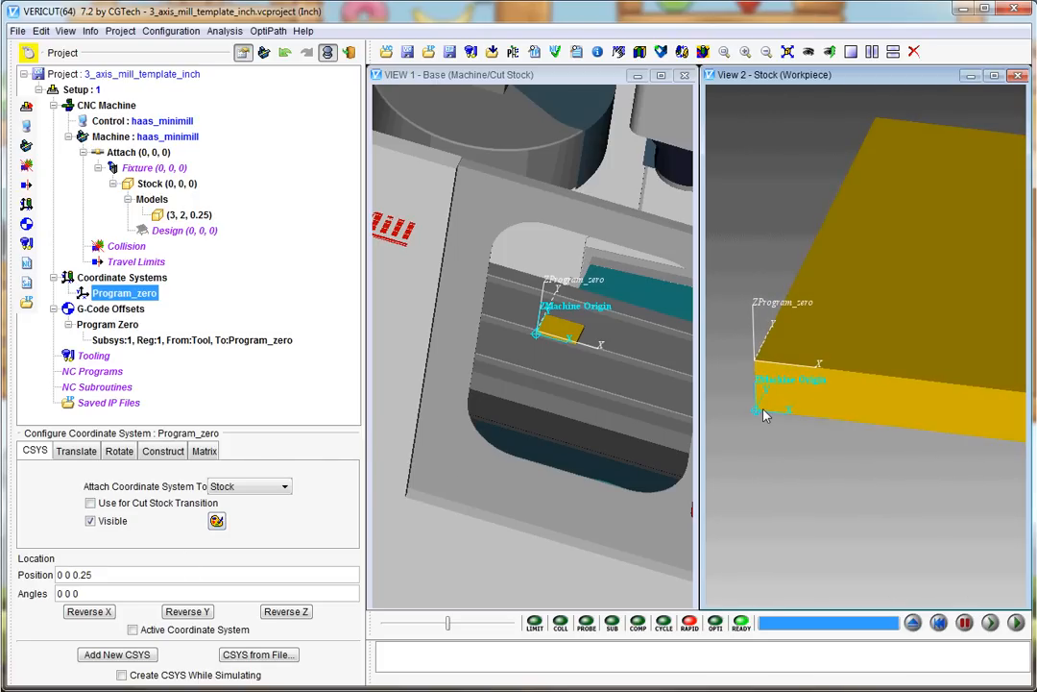
# Step: Rename the Program_zero coordinate system as G54
pyautogui.rightClick(117, 293)
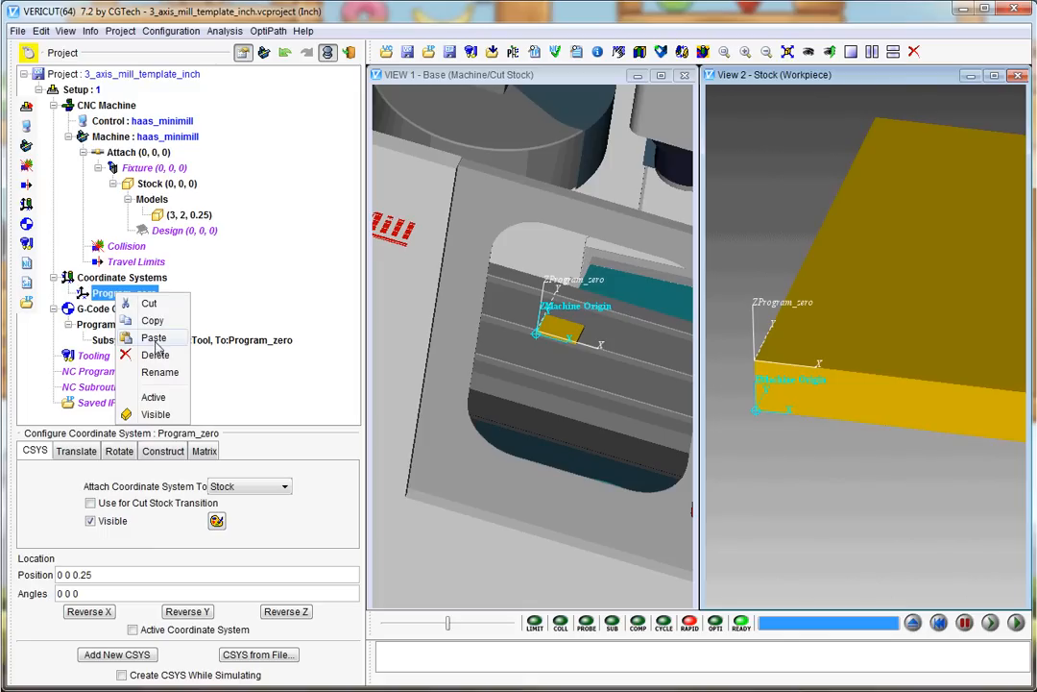
pyautogui.click(160, 372)
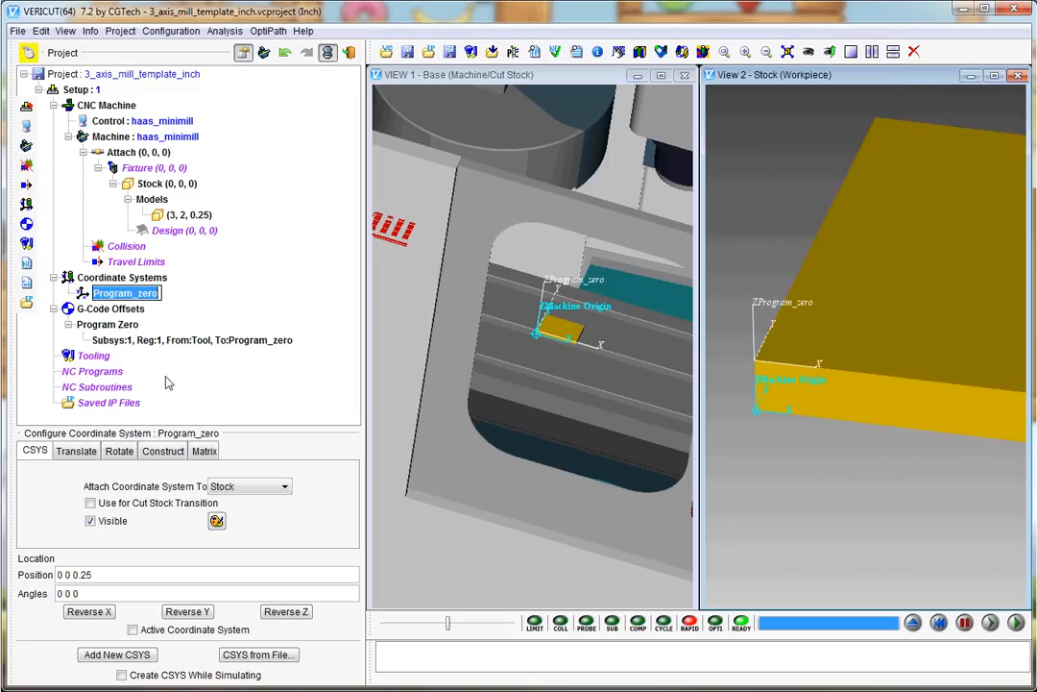
pyautogui.write('G54')
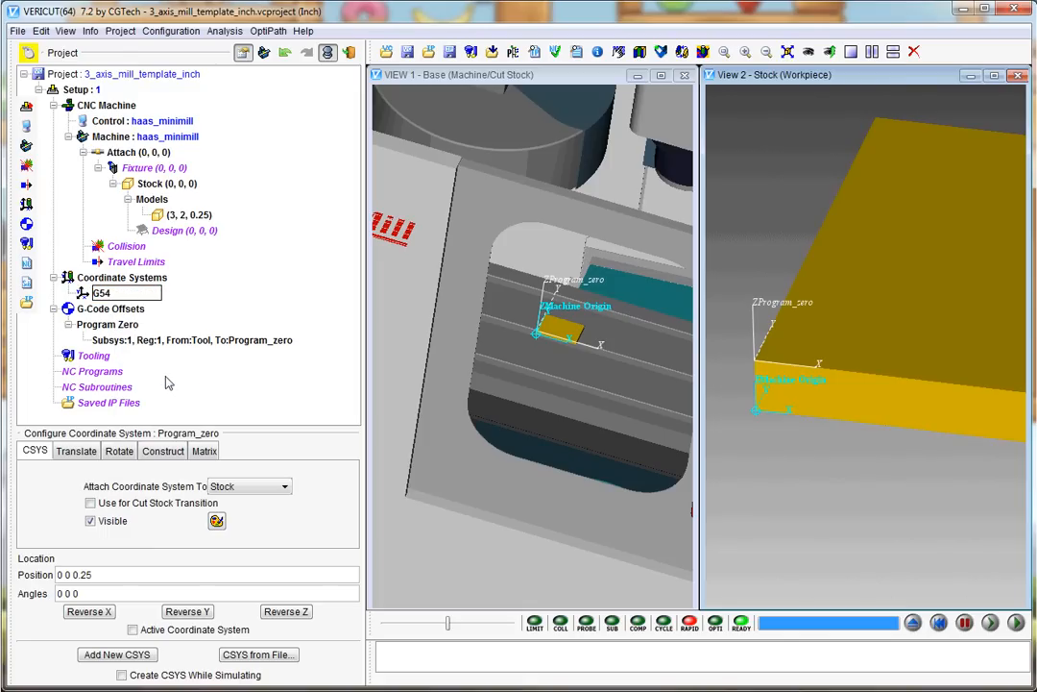
pyautogui.press('Return')
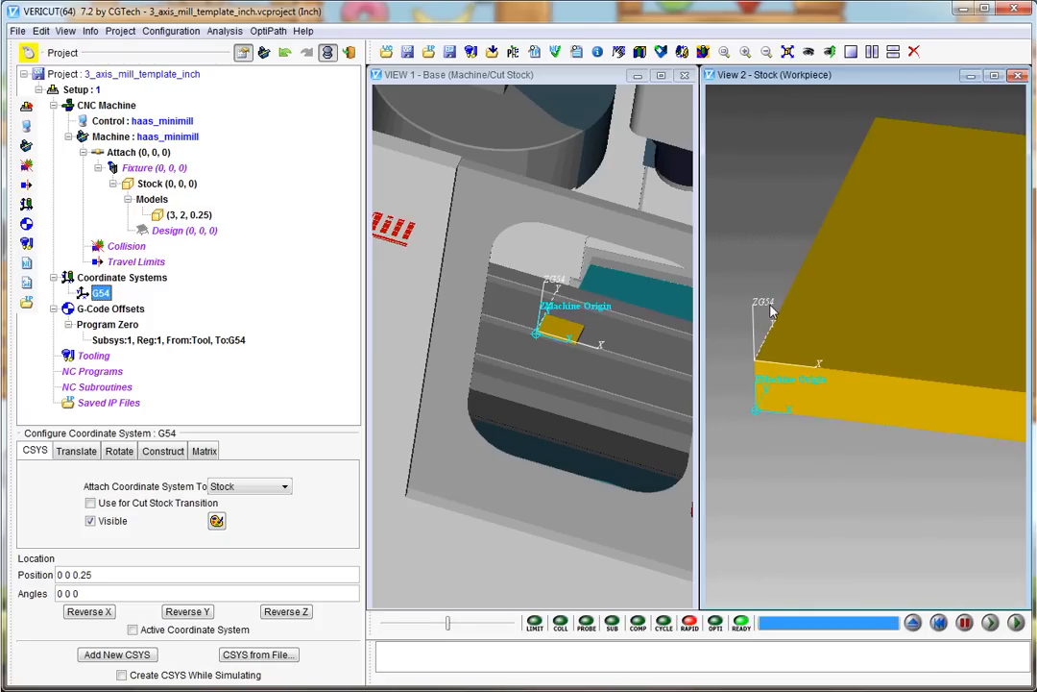
# Step: Change the existing Program Zero G-code offset to Work Offsets and set its register to 54
pyautogui.click(104, 326)
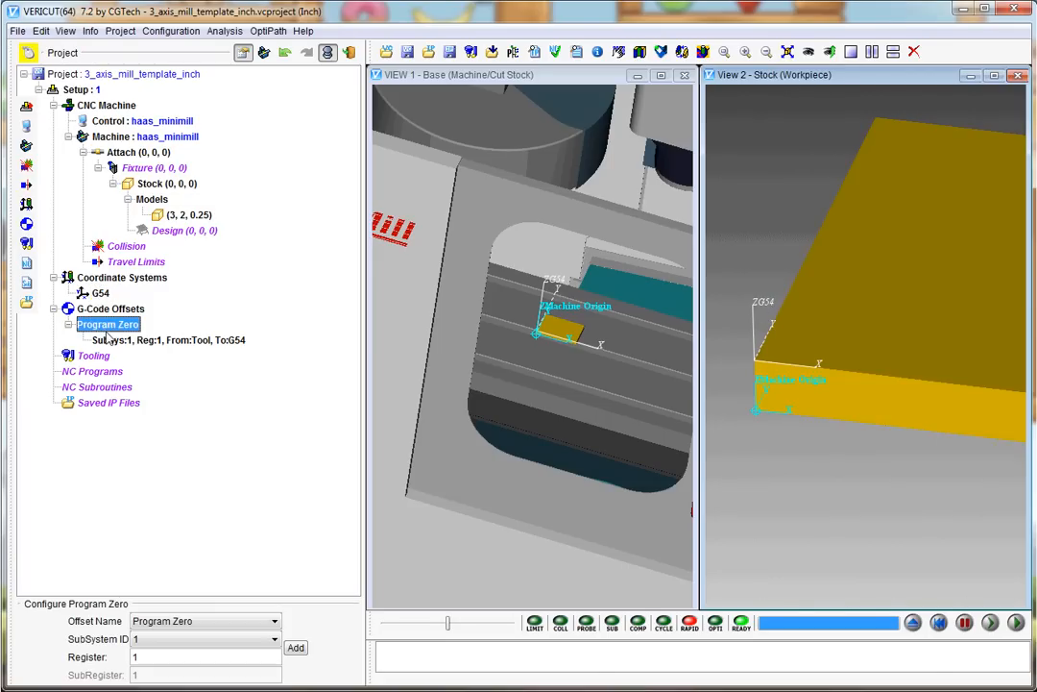
pyautogui.click(114, 341)
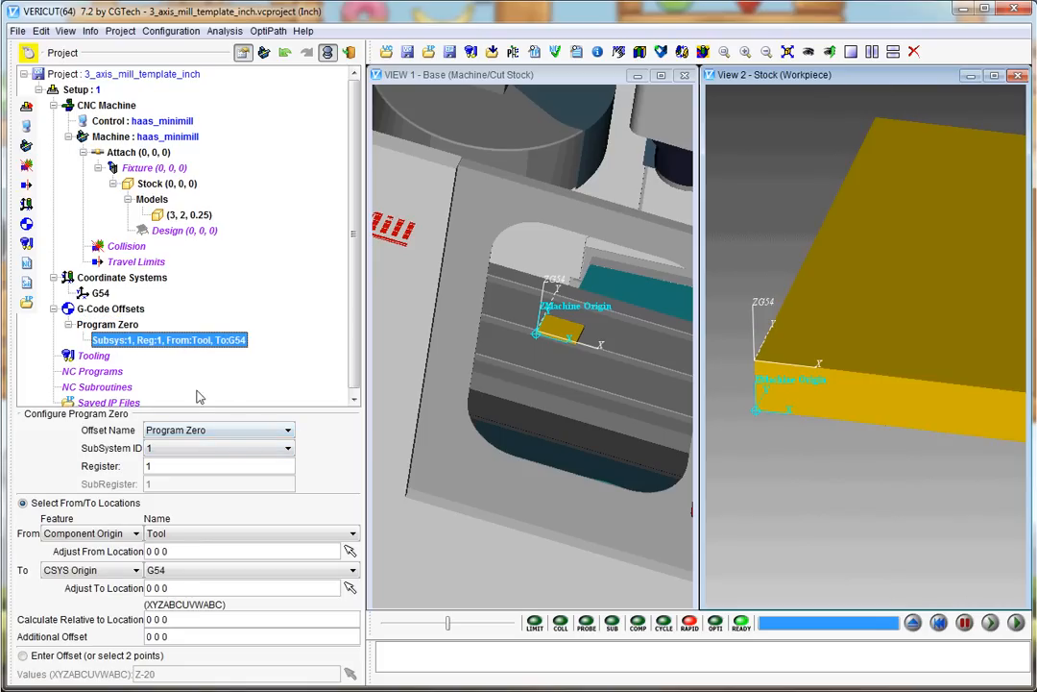
pyautogui.click(286, 431)
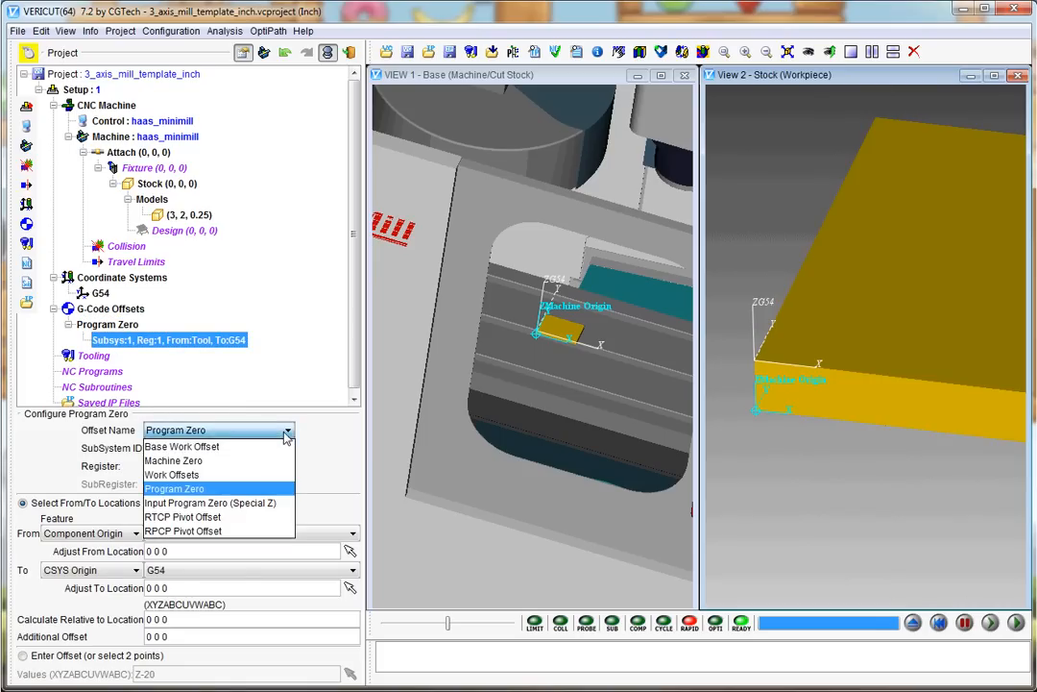
pyautogui.click(183, 475)
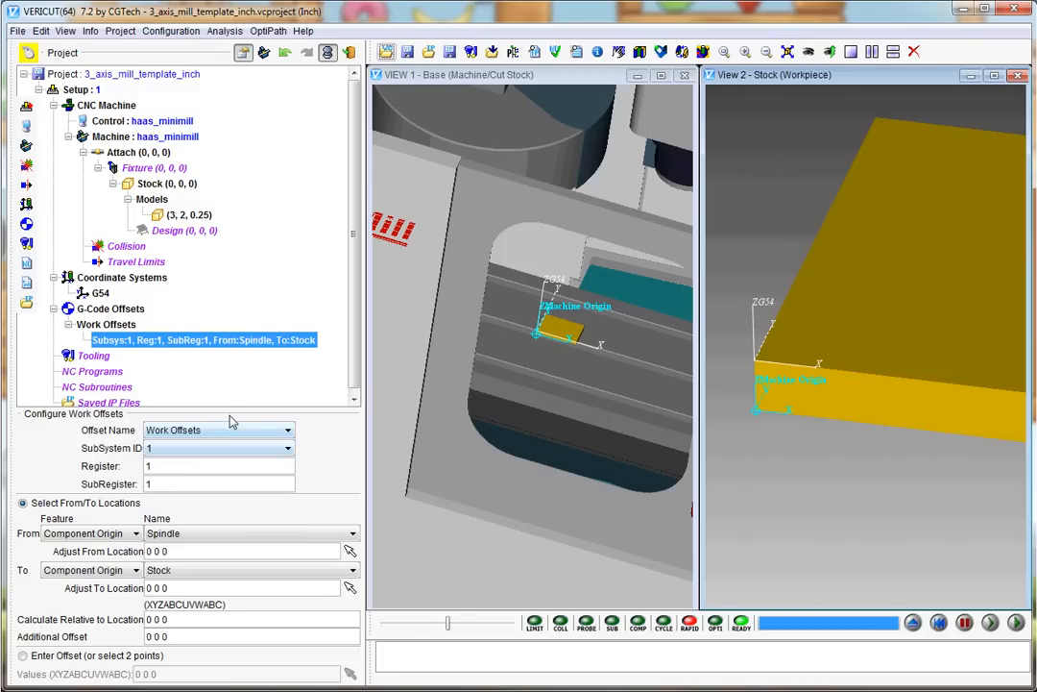
pyautogui.doubleClick(147, 466)
pyautogui.write('54')
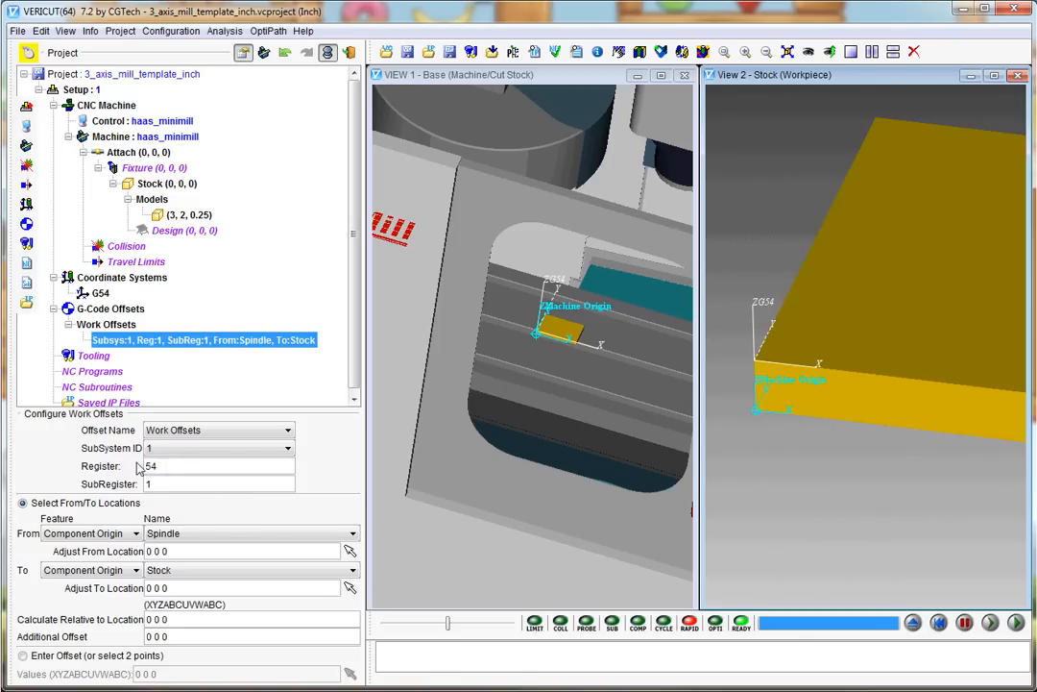
# Step: Define the work offset from the Tool component origin to the G54 CSYS origin
pyautogui.click(168, 534)
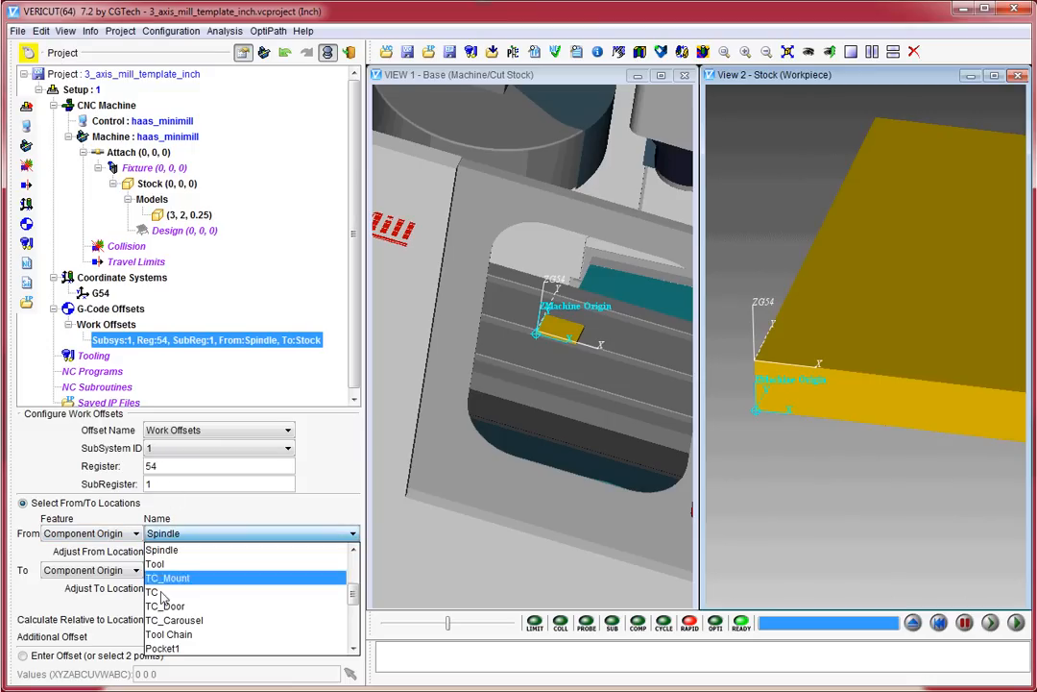
pyautogui.scroll(-1, 168, 605)
pyautogui.scroll(2, 168, 596)
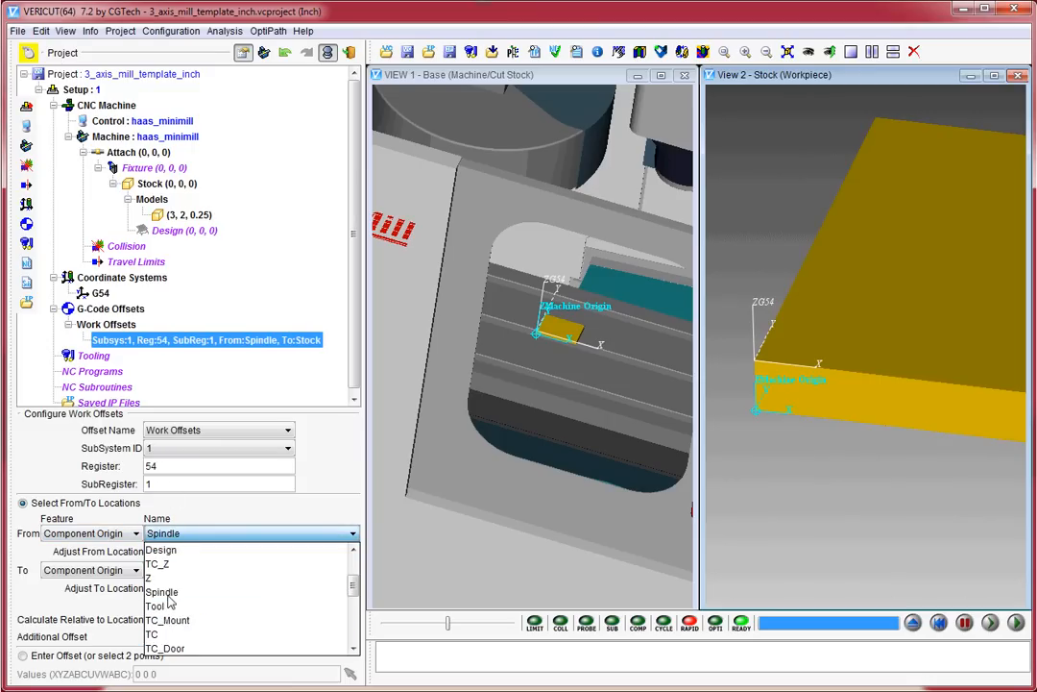
pyautogui.scroll(1, 159, 598)
pyautogui.scroll(-1, 163, 603)
pyautogui.click(169, 605)
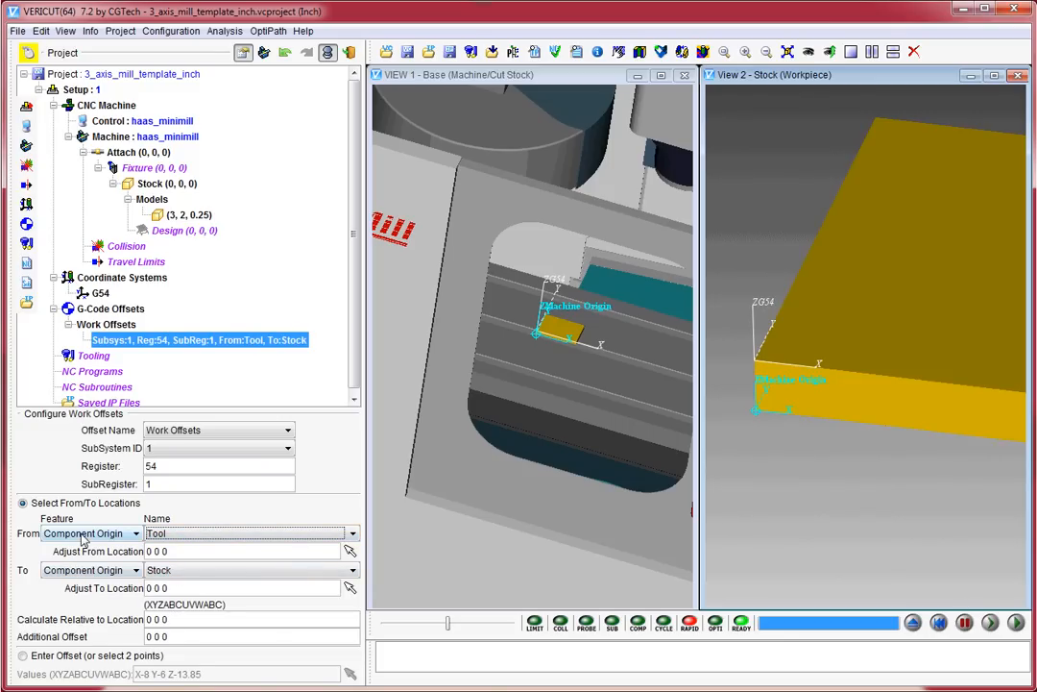
pyautogui.click(123, 574)
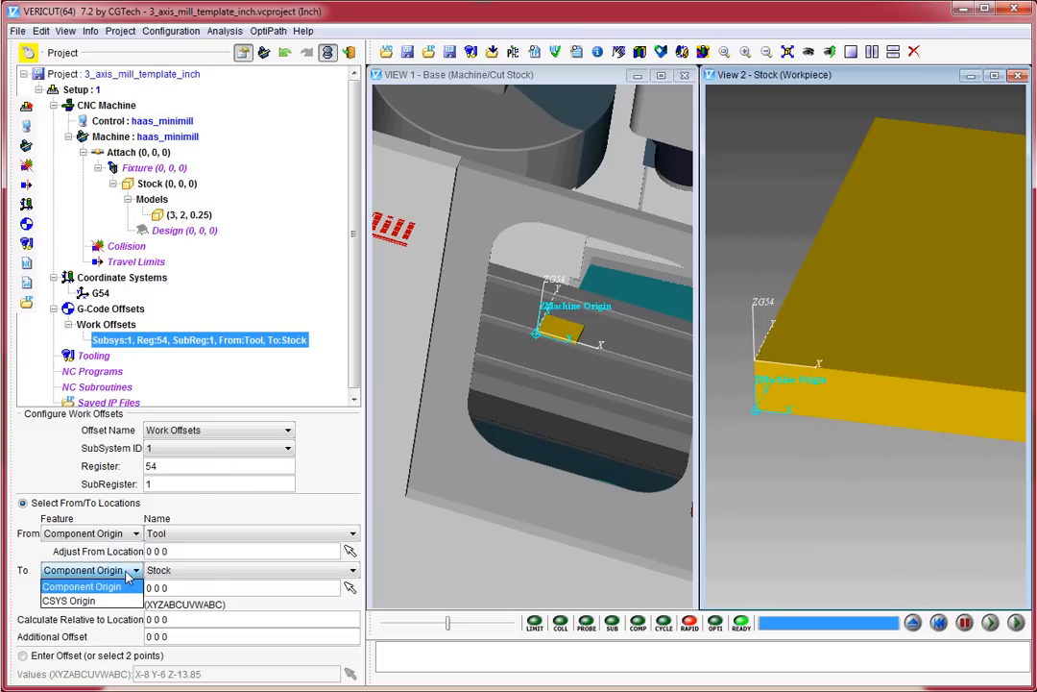
pyautogui.click(67, 601)
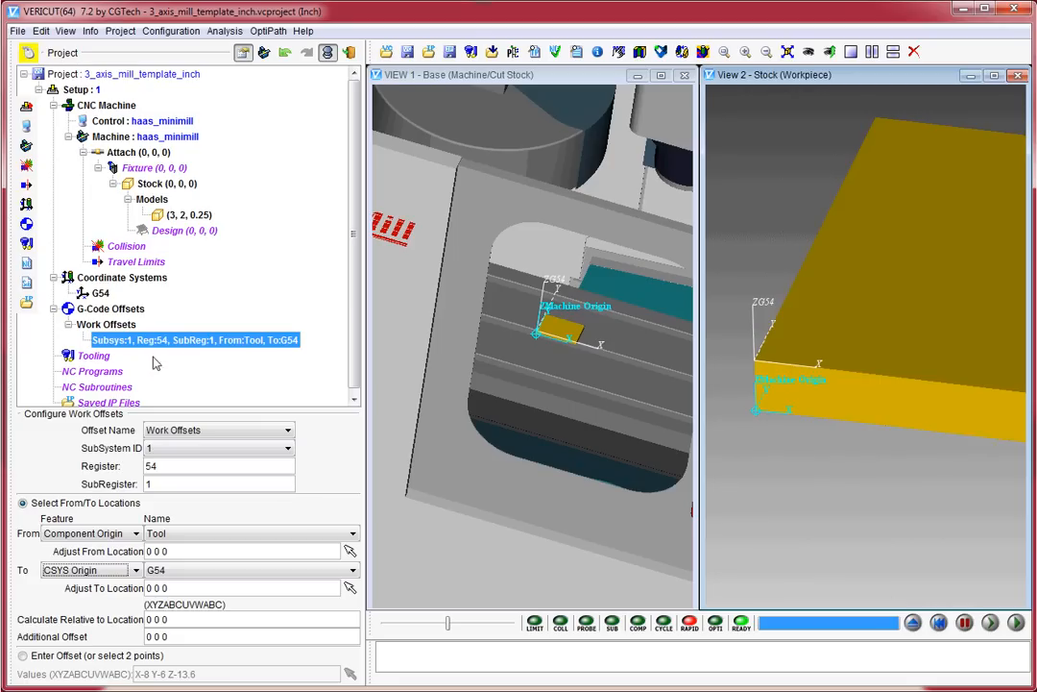
# Step: In the Tool Manager, create a new milling tool and choose the flat bottom end mill shape for its cutter
pyautogui.scroll(-1, 355, 328)
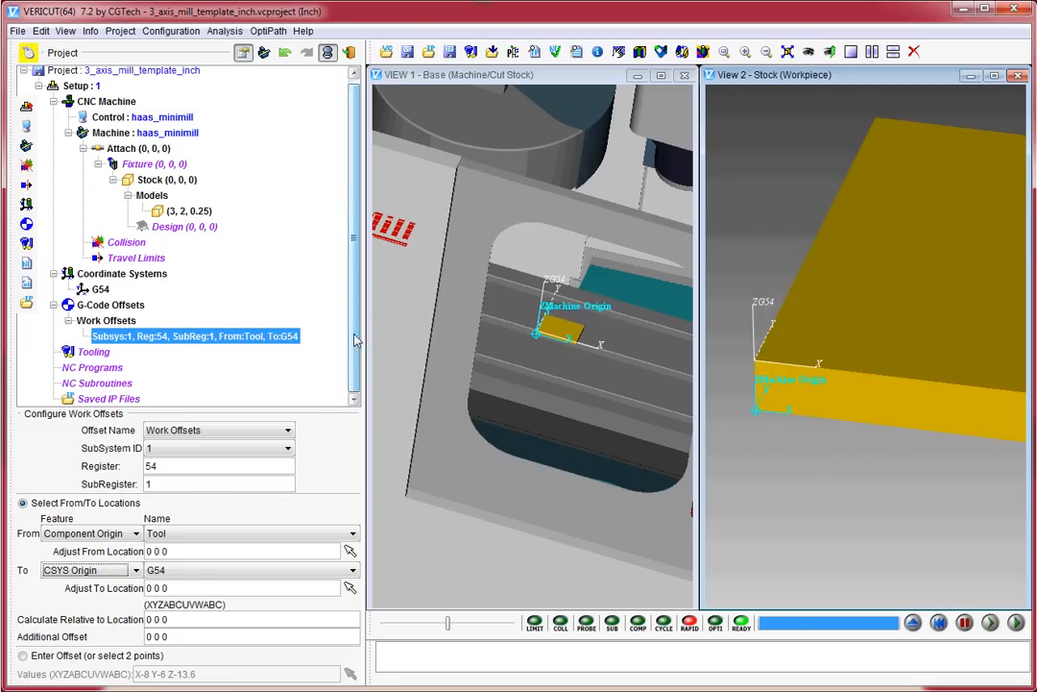
pyautogui.click(88, 353)
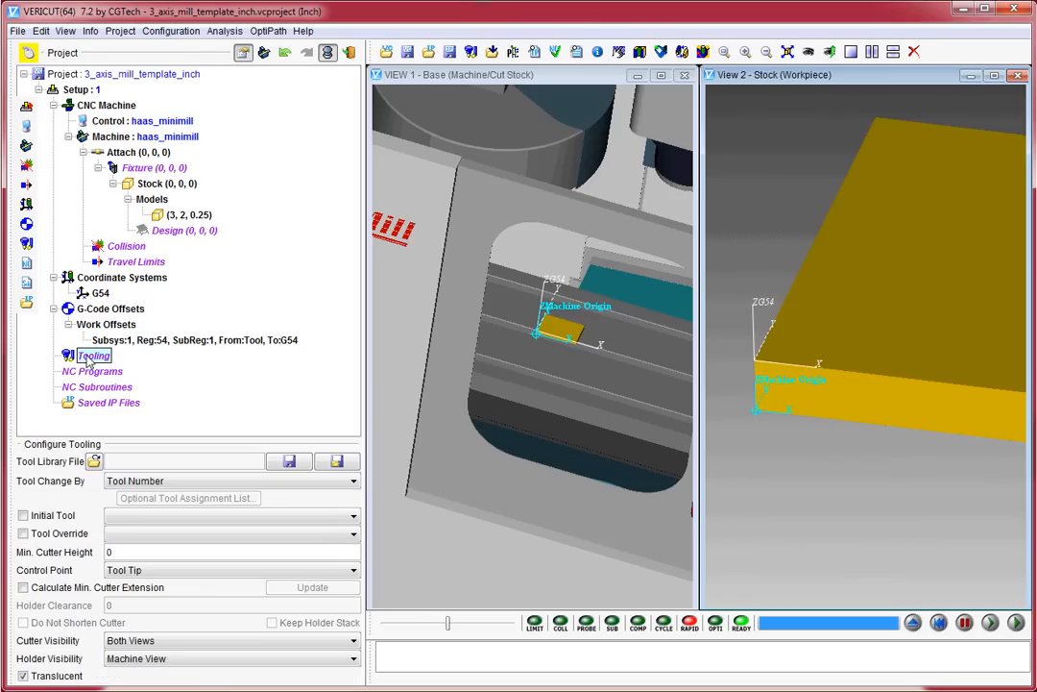
pyautogui.doubleClick(88, 355)
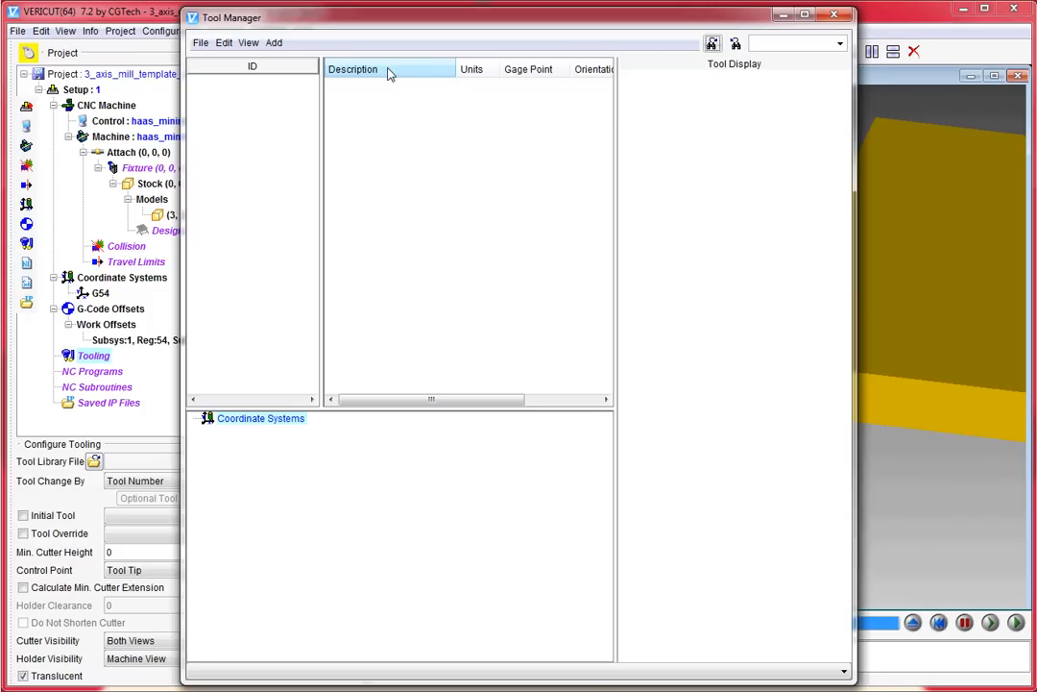
pyautogui.click(275, 43)
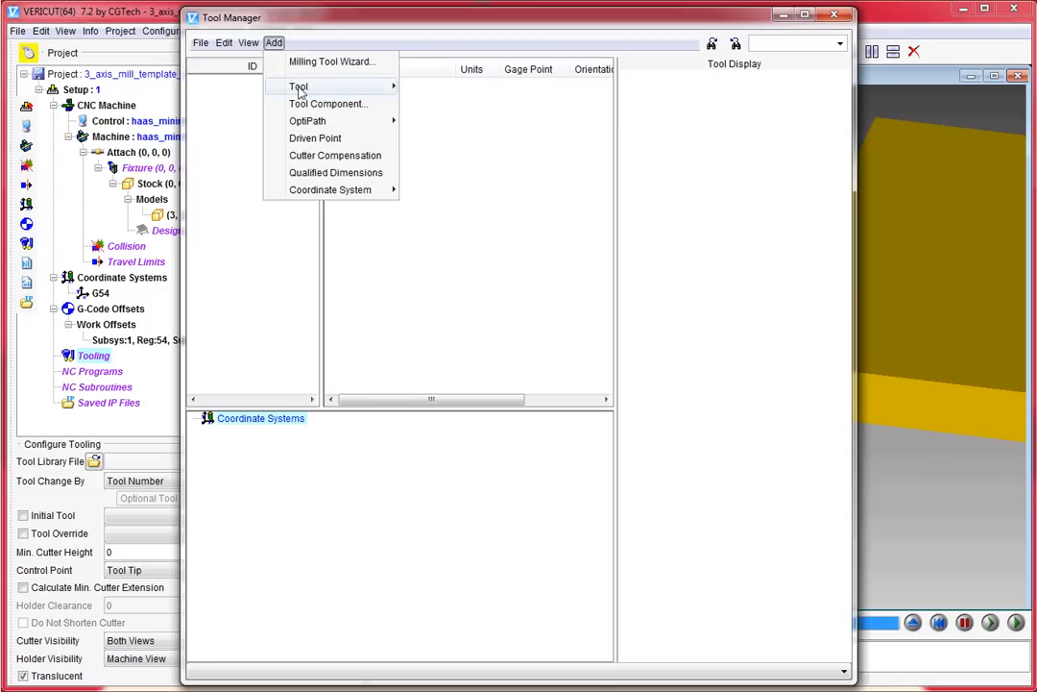
pyautogui.moveTo(317, 87)
pyautogui.moveTo(427, 89)
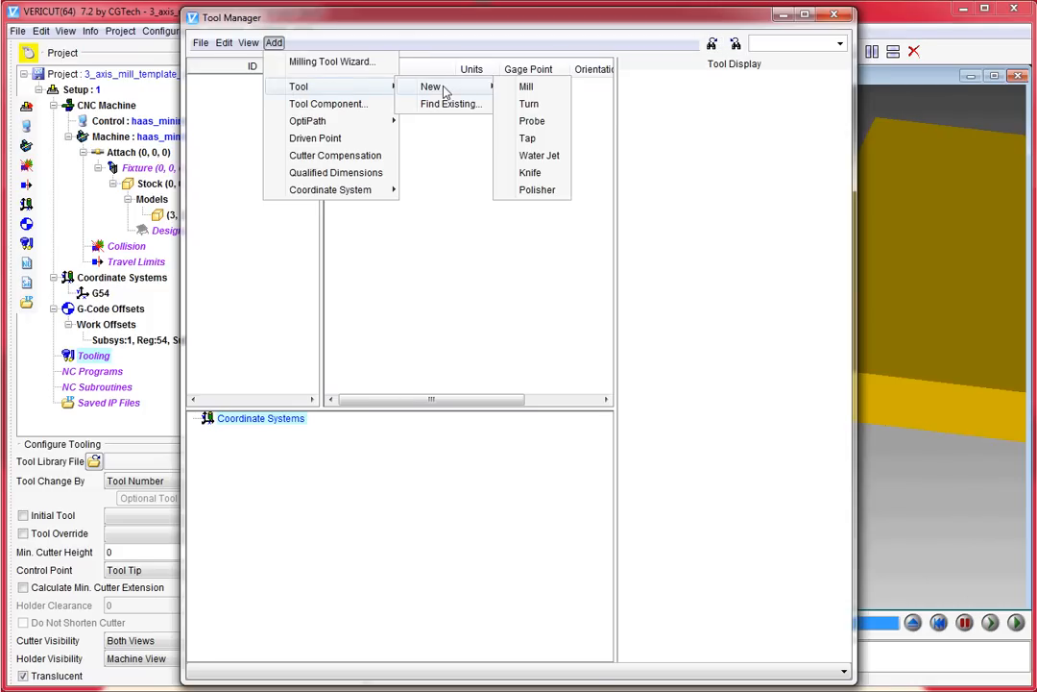
pyautogui.click(534, 90)
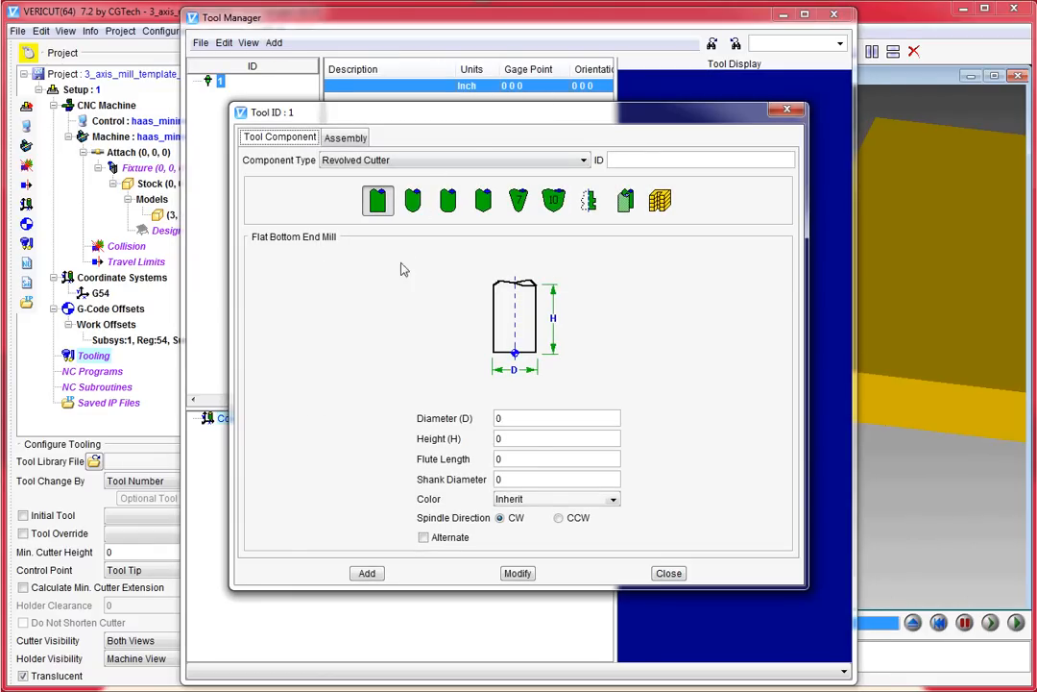
pyautogui.click(411, 198)
pyautogui.click(448, 198)
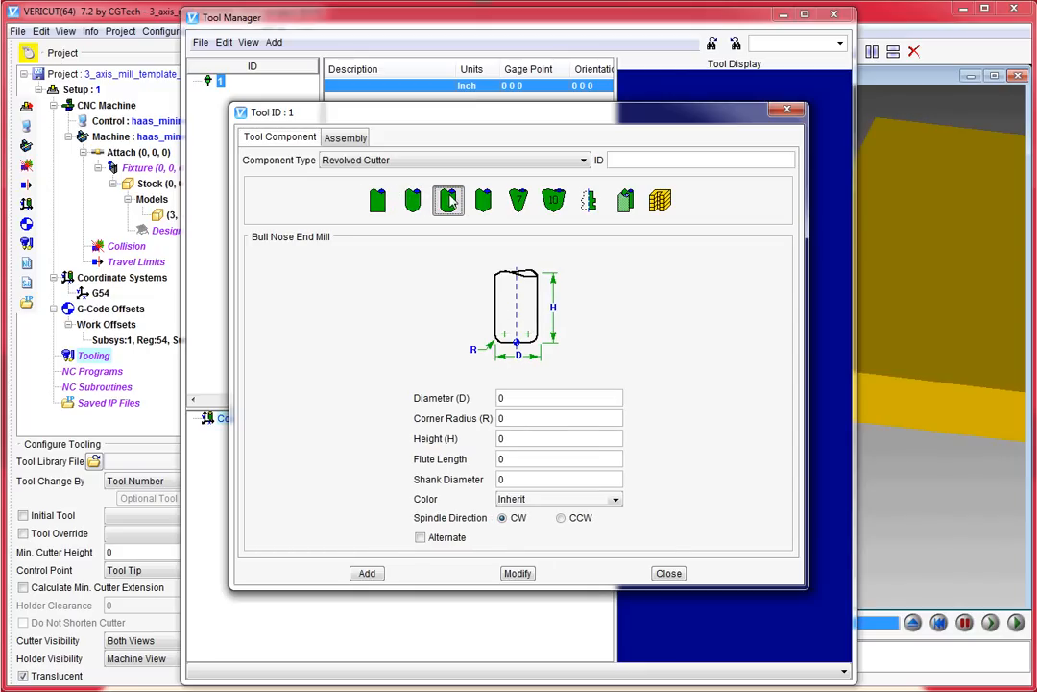
pyautogui.click(485, 199)
pyautogui.click(378, 200)
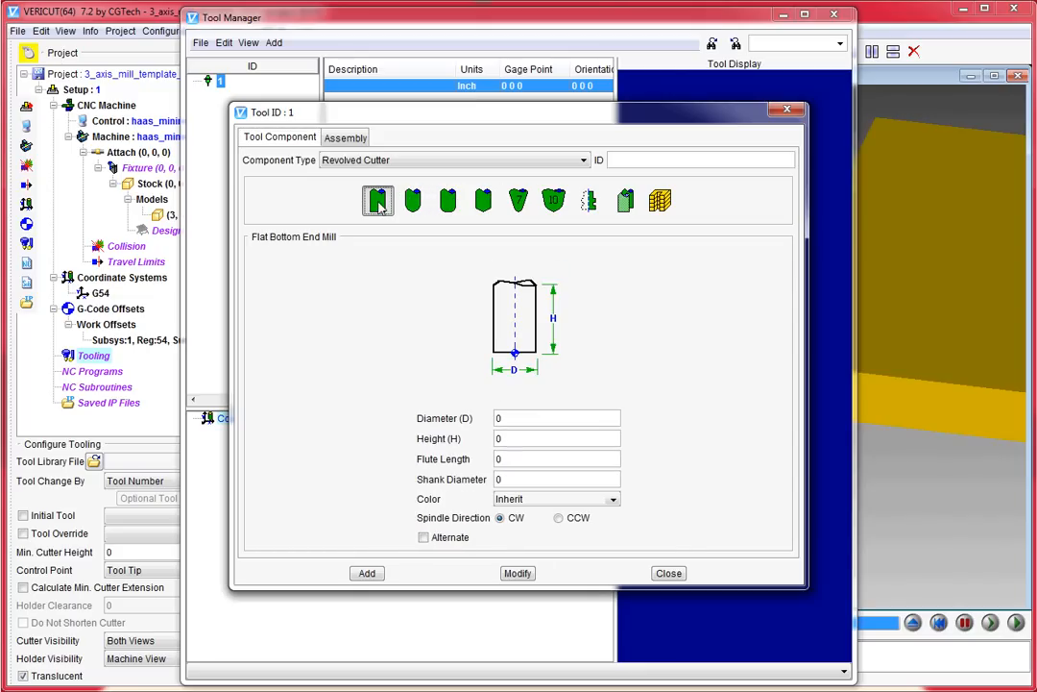
# Step: Set the flat bottom end mill to 0.25 diameter, 2 height, 1 flute length and 0.25 shank diameter
pyautogui.click(514, 418)
pyautogui.moveTo(508, 420); pyautogui.dragTo(490, 420)
pyautogui.press('Tab')
pyautogui.write('0.')
pyautogui.doubleClick(508, 420)
pyautogui.write('.250')
pyautogui.doubleClick(534, 438)
pyautogui.doubleClick(540, 459)
pyautogui.write('1.0')
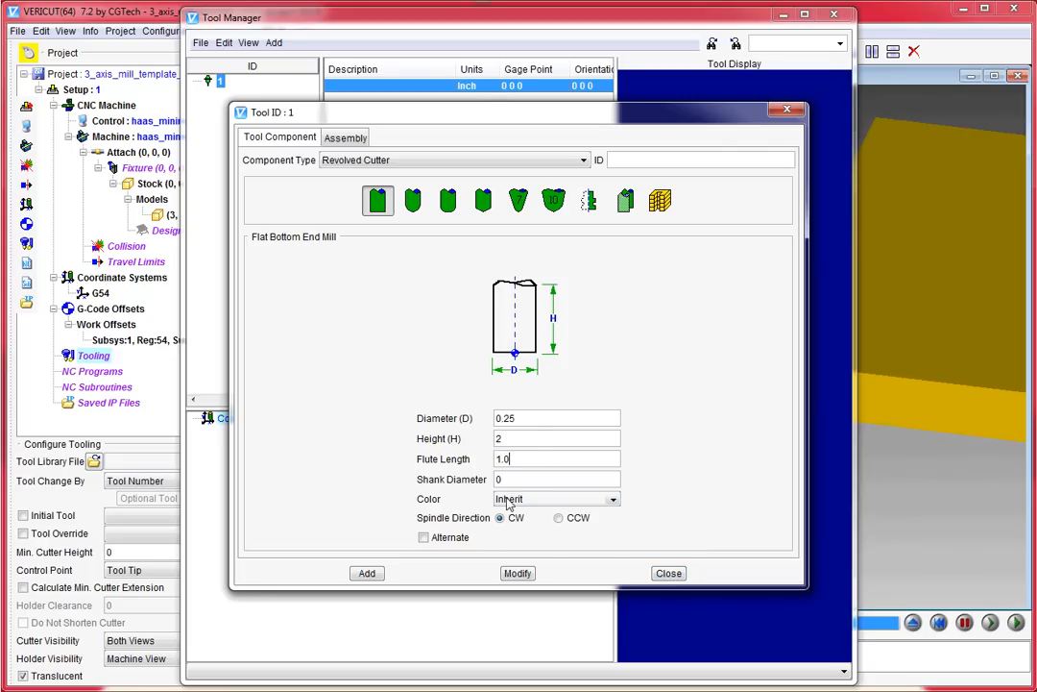
pyautogui.doubleClick(523, 477)
pyautogui.write('.250')
# Step: Color the cutter 3:Navajo White, give it the ID 1/4 End Mill and add it to tool 1
pyautogui.click(562, 498)
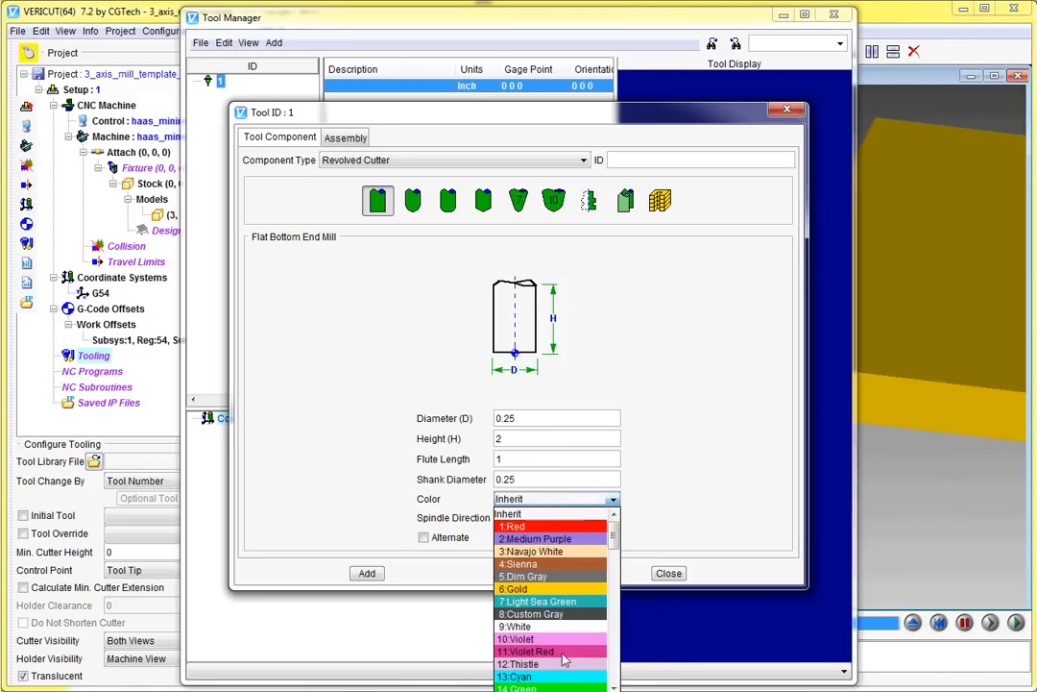
pyautogui.click(544, 551)
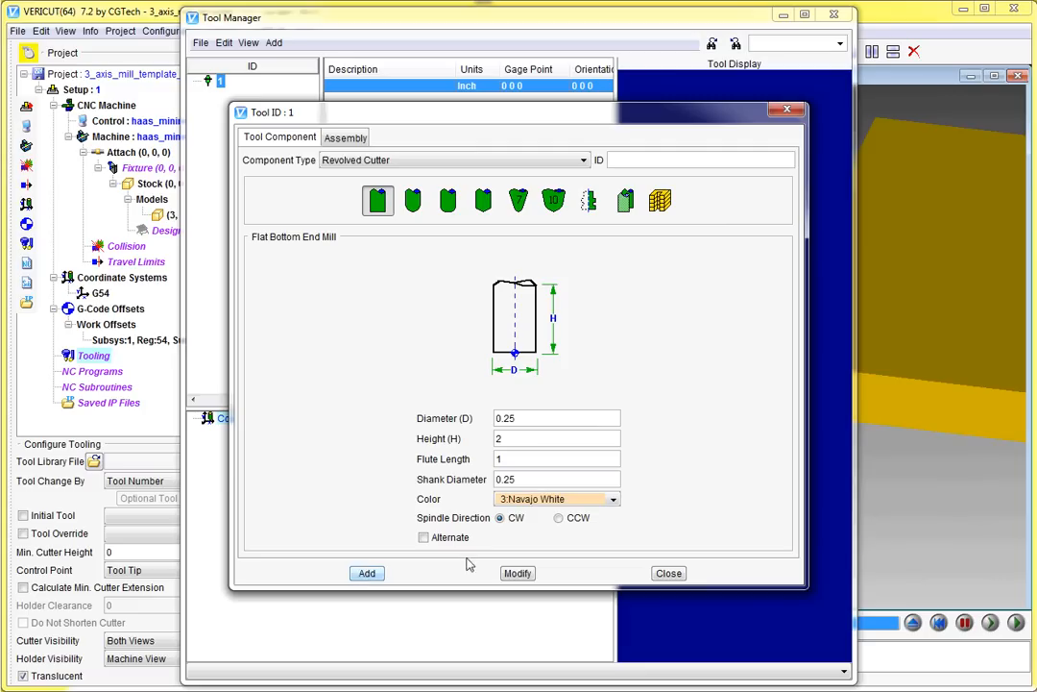
pyautogui.click(634, 160)
pyautogui.click(366, 572)
pyautogui.click(367, 573)
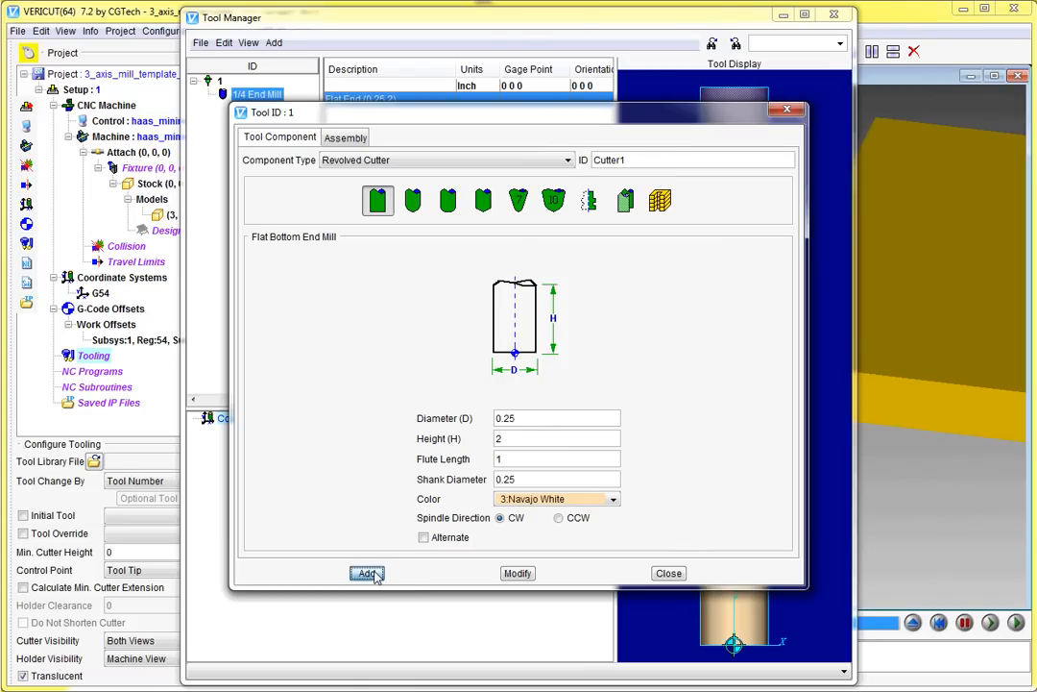
pyautogui.click(666, 572)
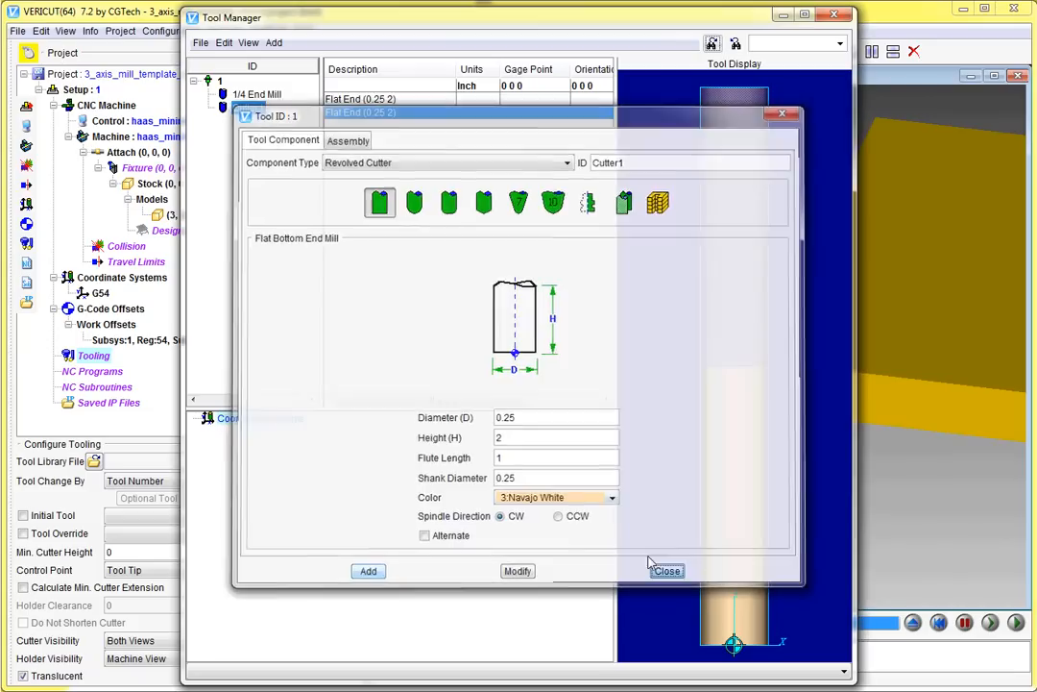
# Step: Delete the duplicate Cutter1 component from tool 1
pyautogui.click(252, 95)
pyautogui.click(255, 108)
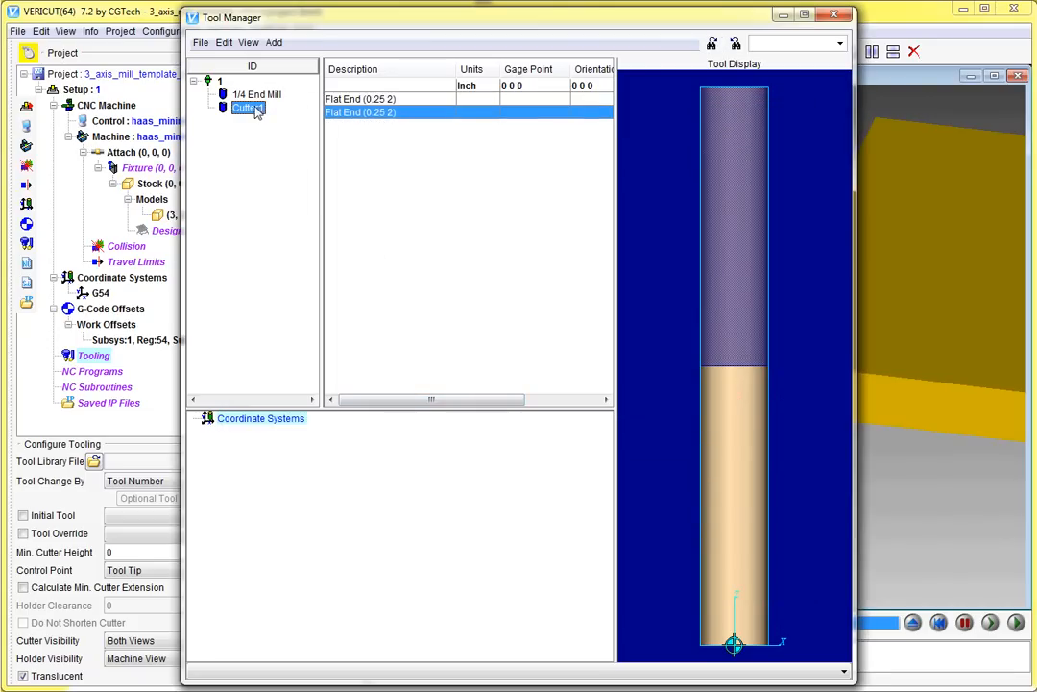
pyautogui.press('Delete')
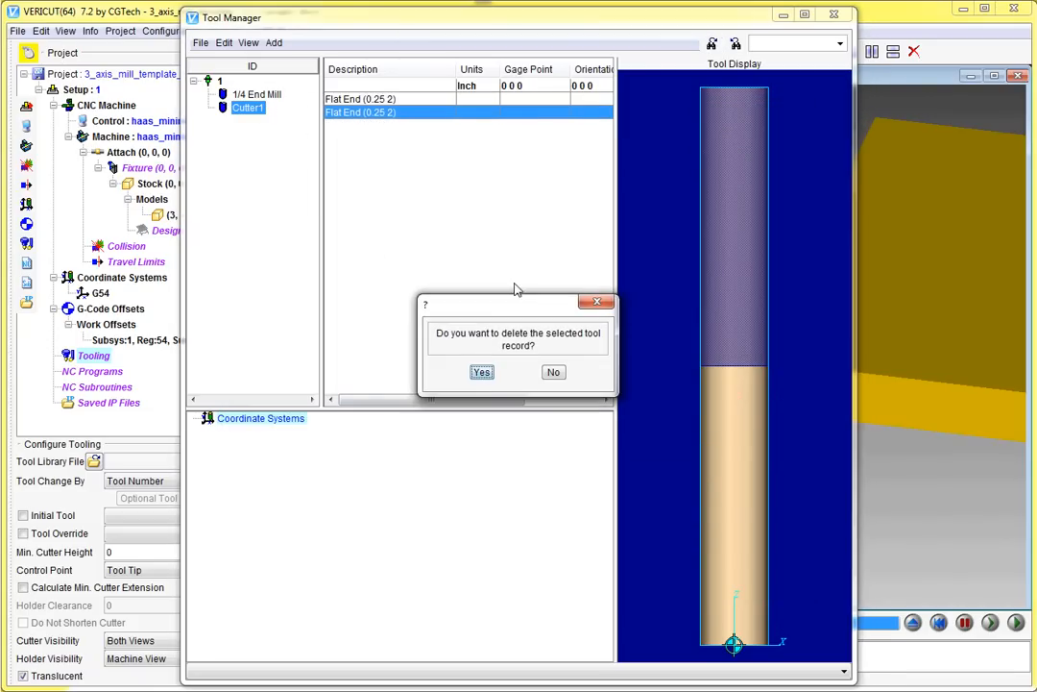
pyautogui.click(482, 372)
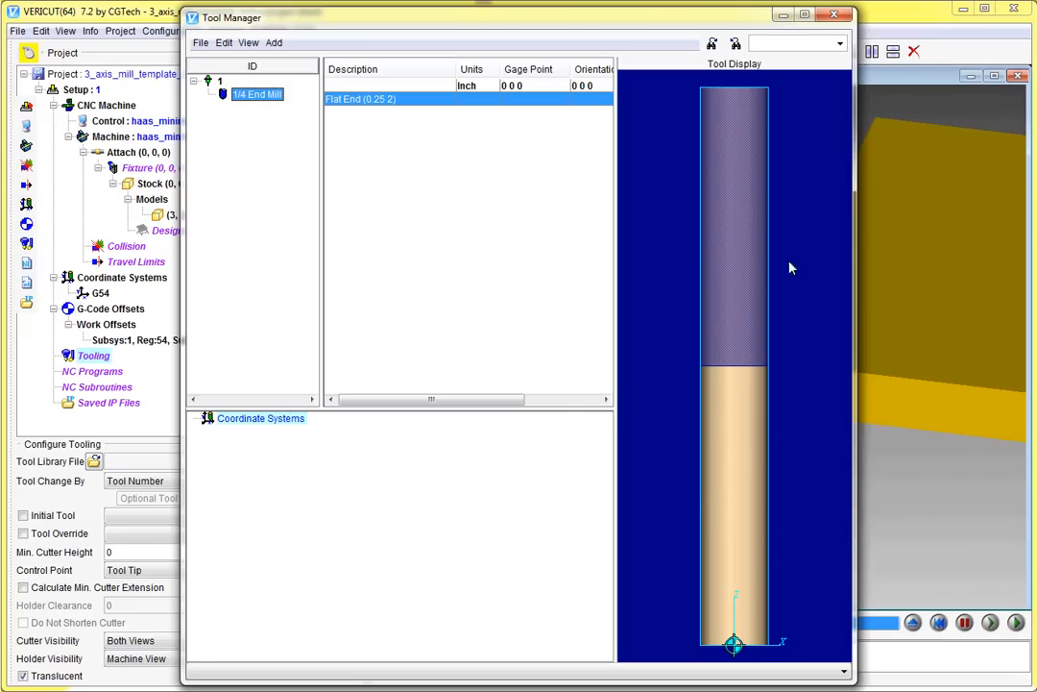
# Step: Place tool 1's gage point at the center of the end mill's top face, at 0 0 2
pyautogui.moveTo(767, 227); pyautogui.dragTo(762, 388)
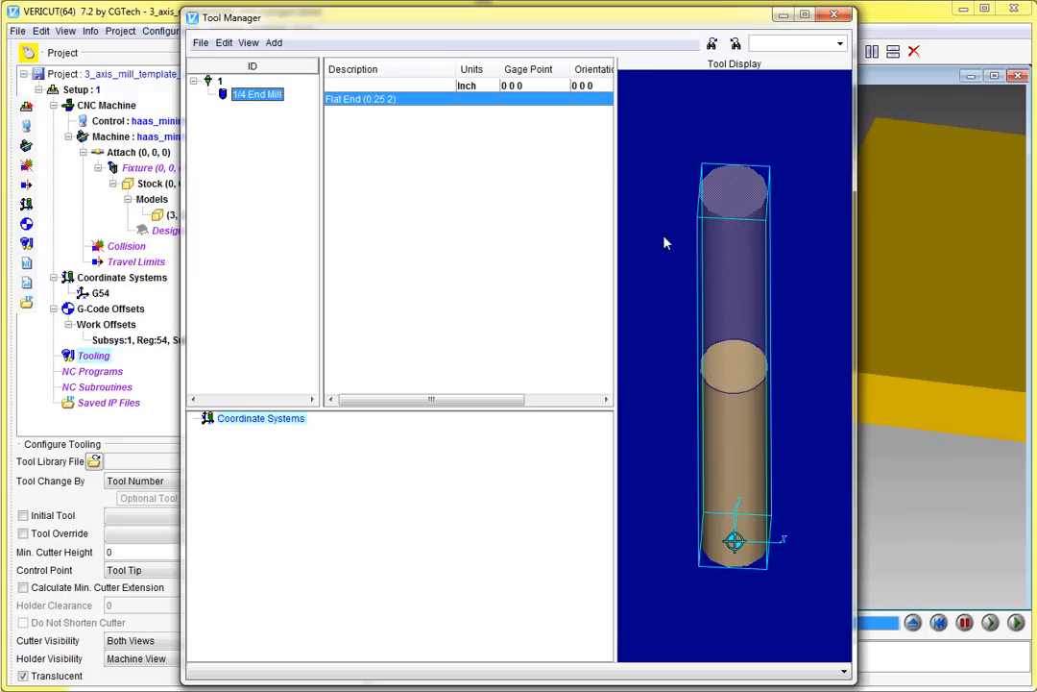
pyautogui.click(538, 90)
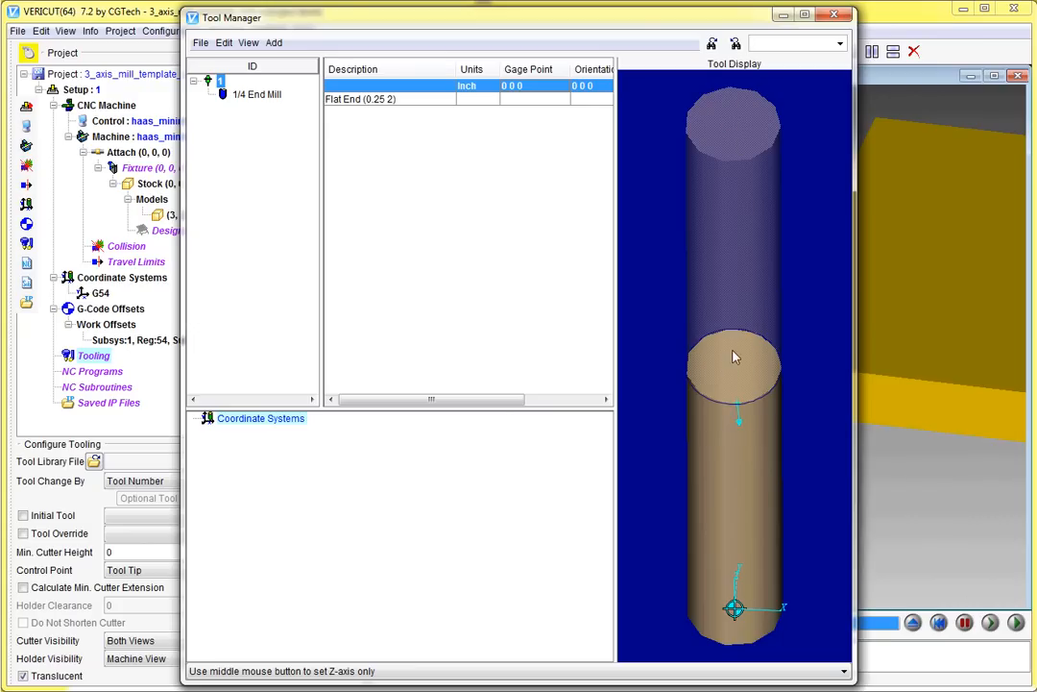
pyautogui.click(735, 129)
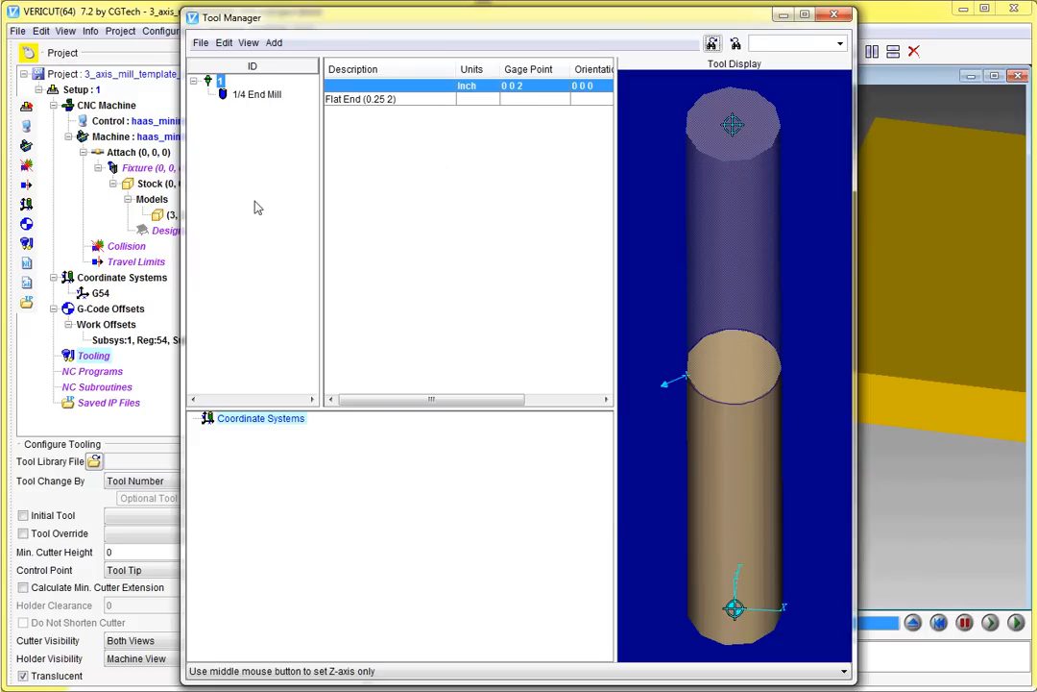
# Step: Create a second milling tool and choose the drill shape for its cutter
pyautogui.click(274, 43)
pyautogui.moveTo(307, 87)
pyautogui.moveTo(438, 89)
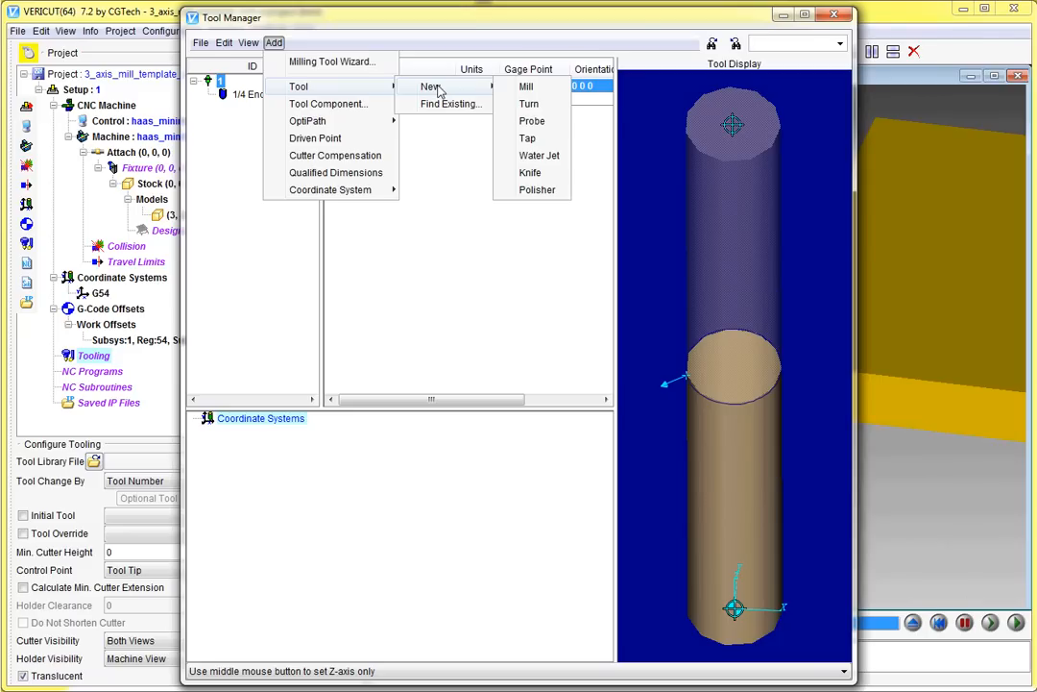
pyautogui.click(526, 86)
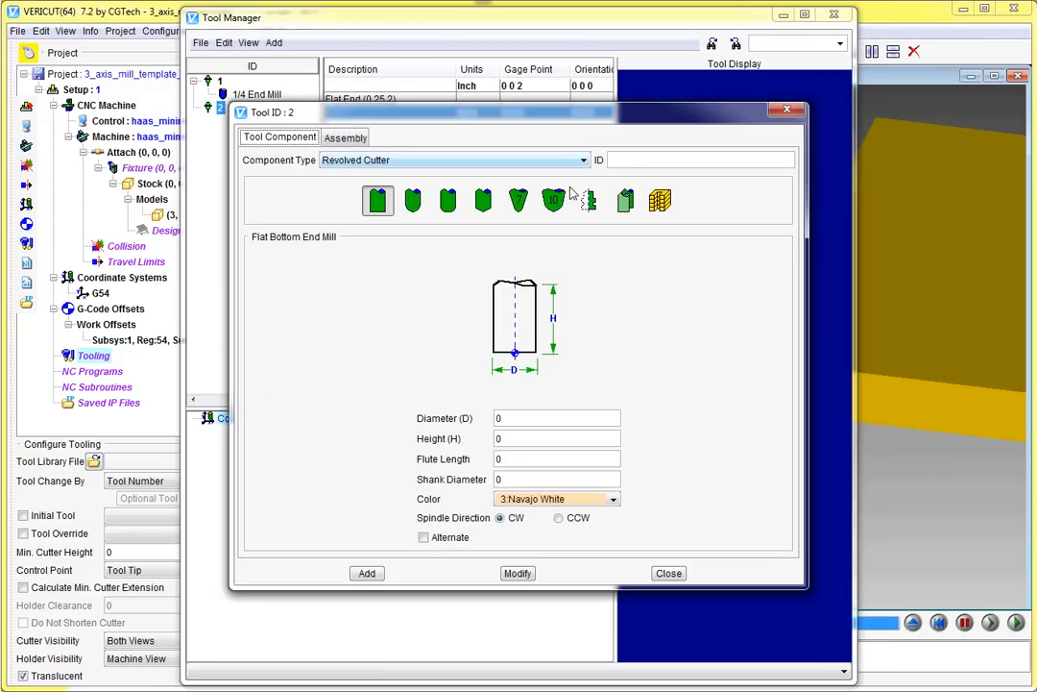
pyautogui.click(482, 199)
# Step: Set the drill to 0.375 diameter, 90 point angle, 2 height, 0.25 flute length and 0.375 shank diameter
pyautogui.click(523, 377)
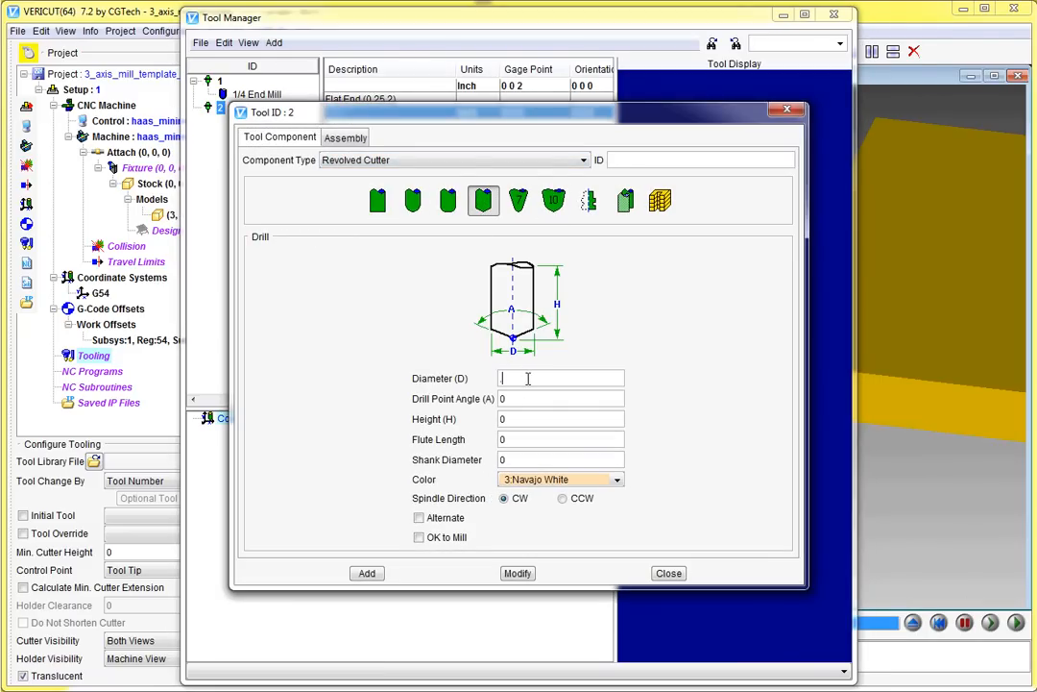
pyautogui.click(527, 398)
pyautogui.click(521, 419)
pyautogui.write('2')
pyautogui.click(527, 439)
pyautogui.write('0.25')
pyautogui.click(523, 460)
pyautogui.write('.375')
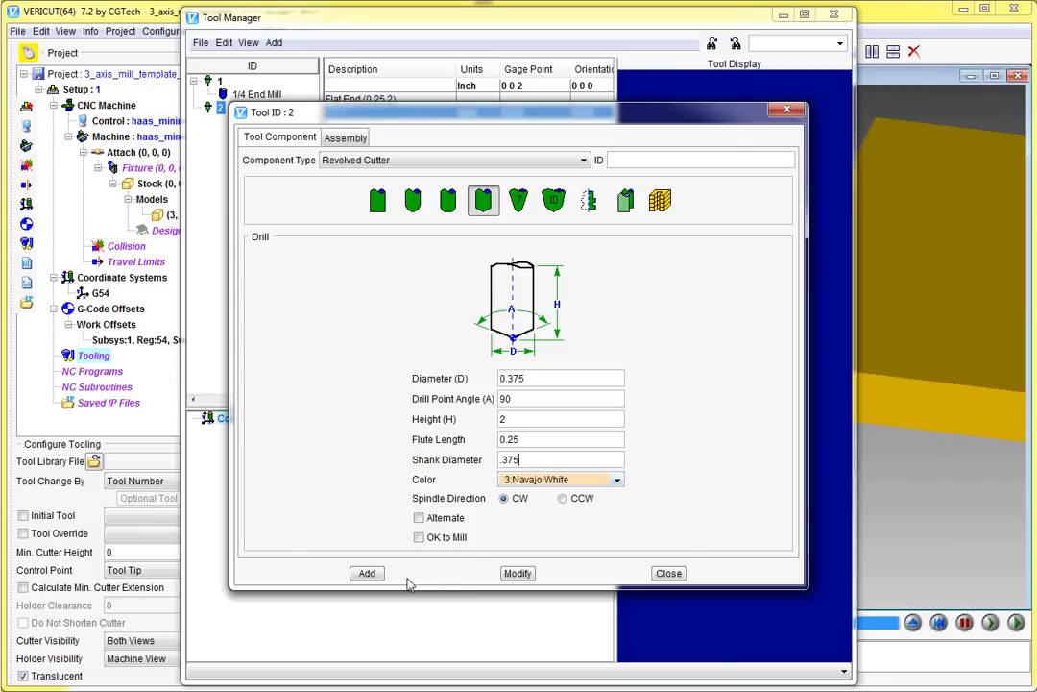
# Step: Color the drill 7:Light Sea Green and add it to tool 2
pyautogui.click(543, 479)
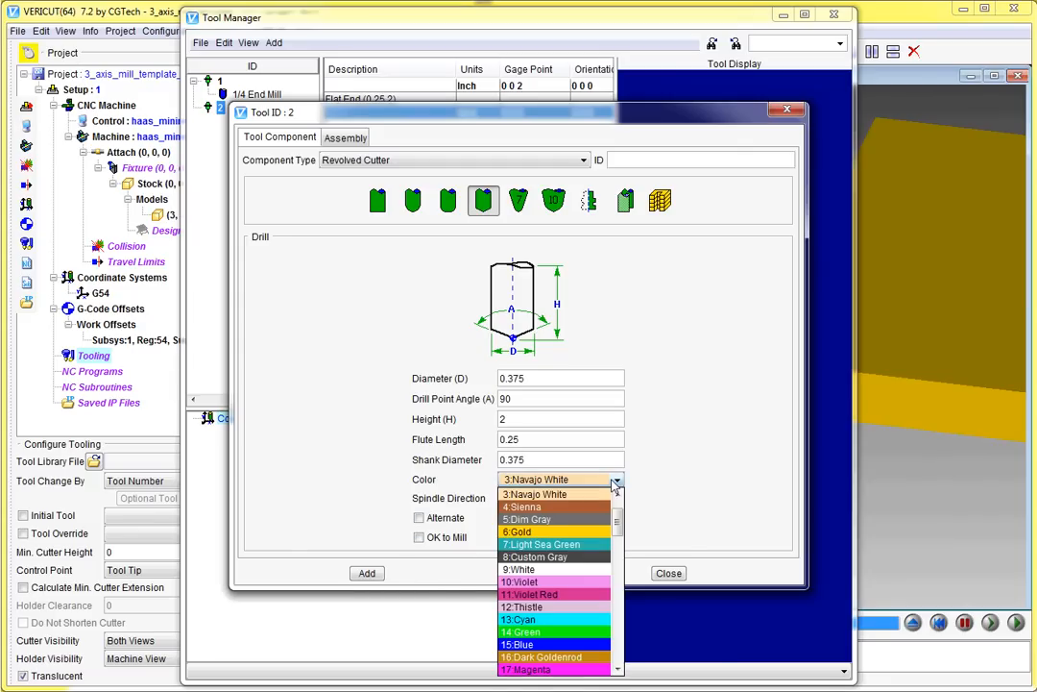
pyautogui.click(543, 544)
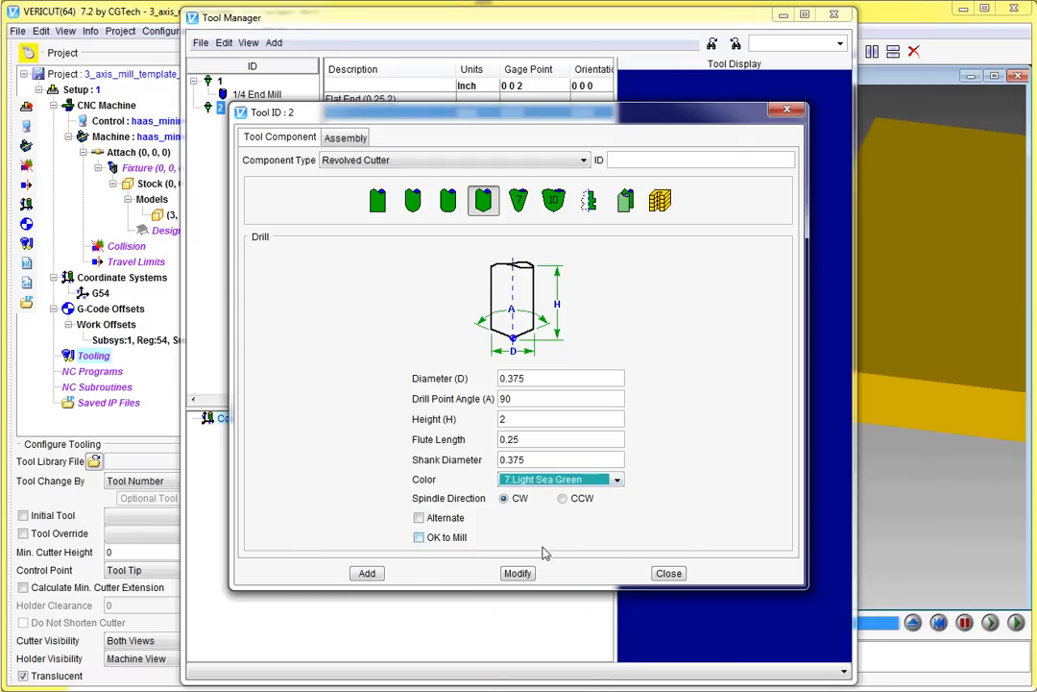
pyautogui.click(369, 575)
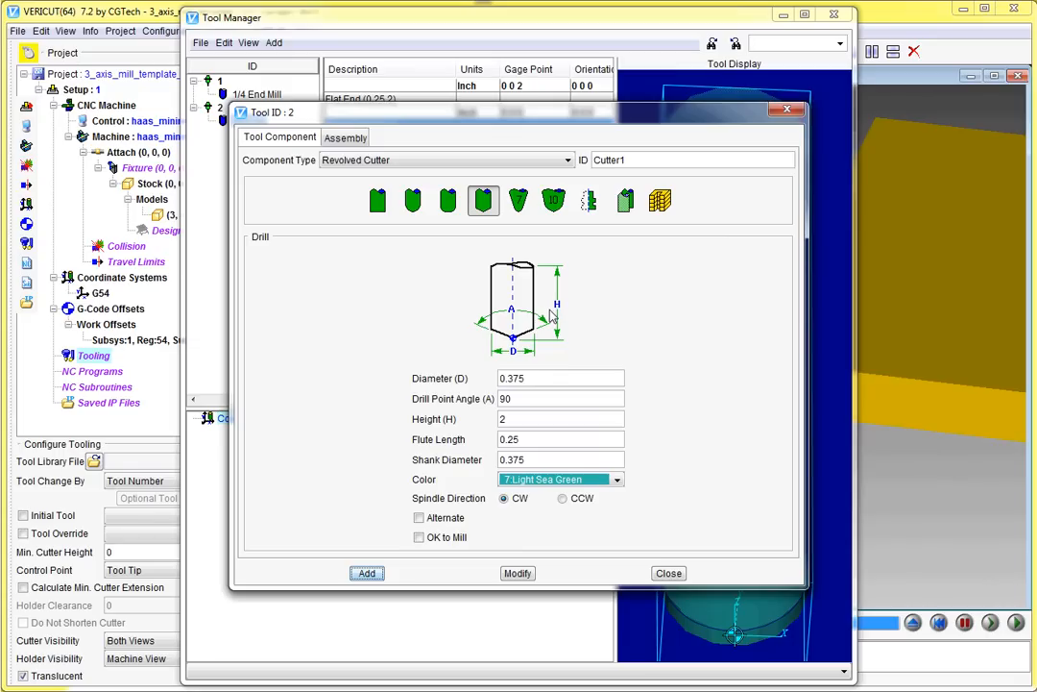
pyautogui.click(671, 575)
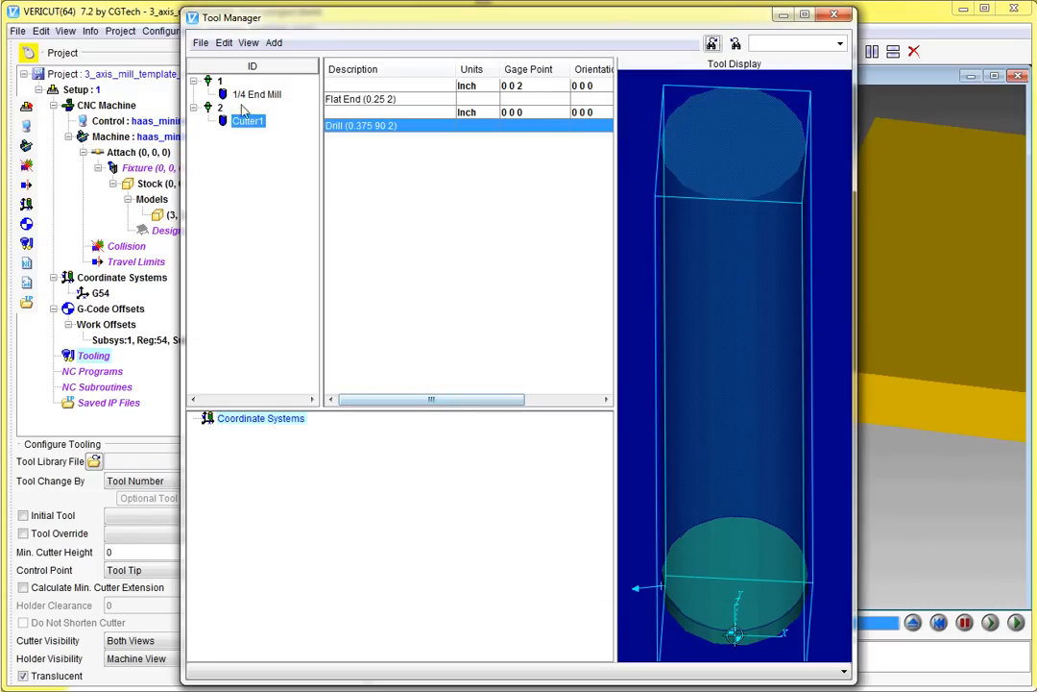
# Step: Rename tool 2's cutter as 90 Degree SpotDrill
pyautogui.rightClick(256, 128)
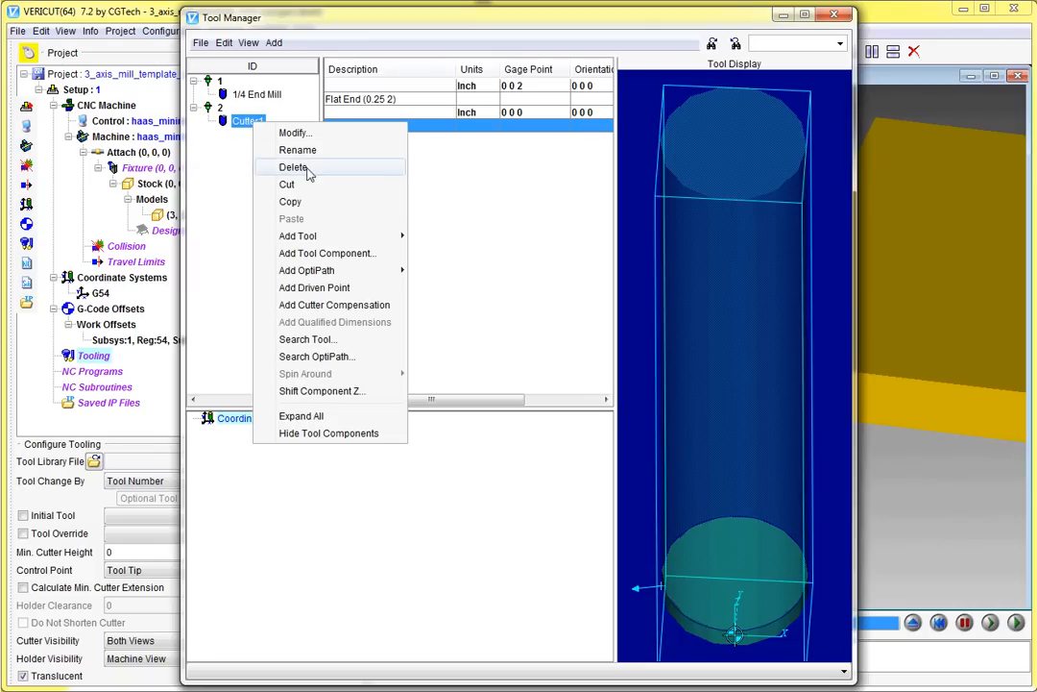
pyautogui.click(300, 150)
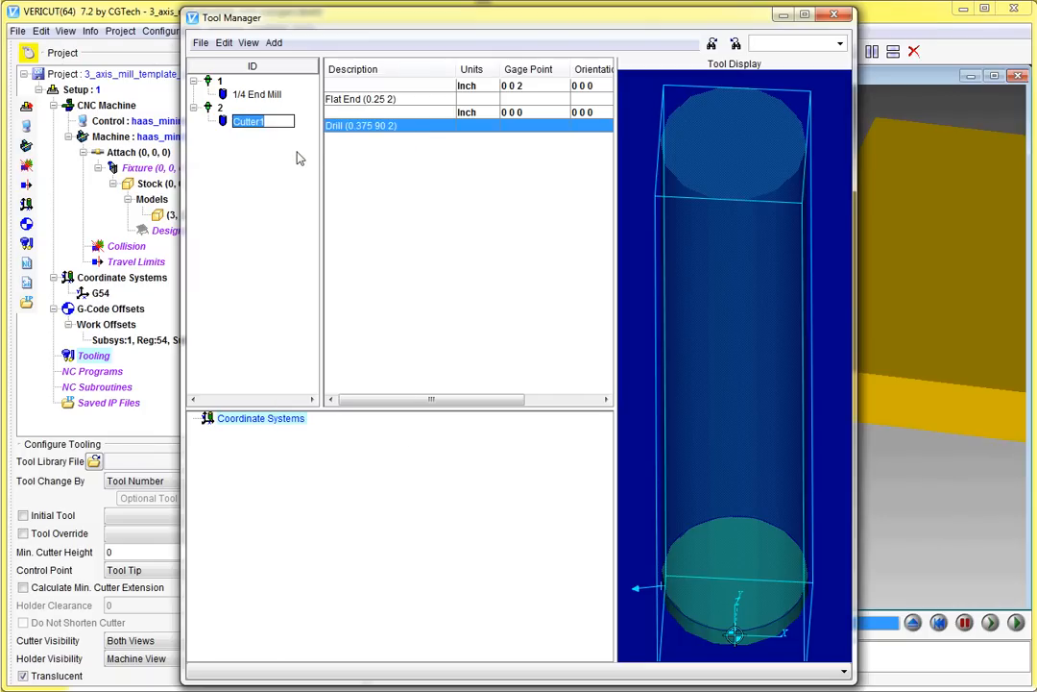
pyautogui.write('3')
pyautogui.write('0 Degree SpotDri')
pyautogui.write('ll')
pyautogui.press('Return')
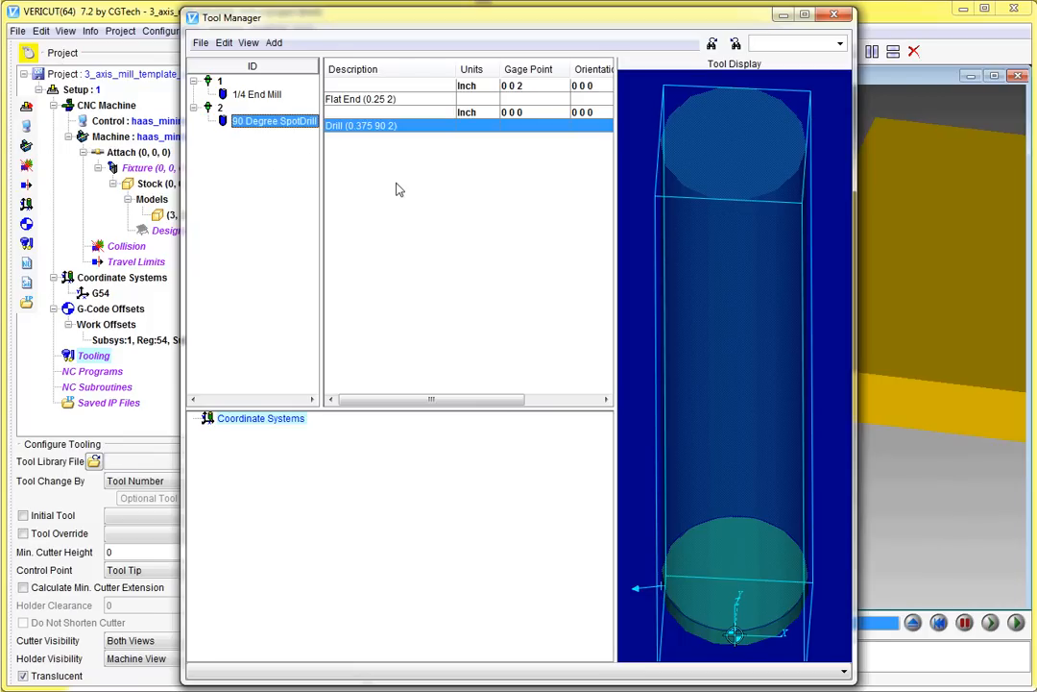
# Step: Compare the displayed geometry of the 1/4 End Mill and the 90 Degree SpotDrill
pyautogui.click(236, 94)
pyautogui.click(266, 119)
pyautogui.click(264, 96)
pyautogui.click(271, 123)
pyautogui.click(266, 96)
pyautogui.click(270, 124)
# Step: Place tool 2's gage point at the center of the spot drill's top face, at 0 0 2
pyautogui.click(533, 114)
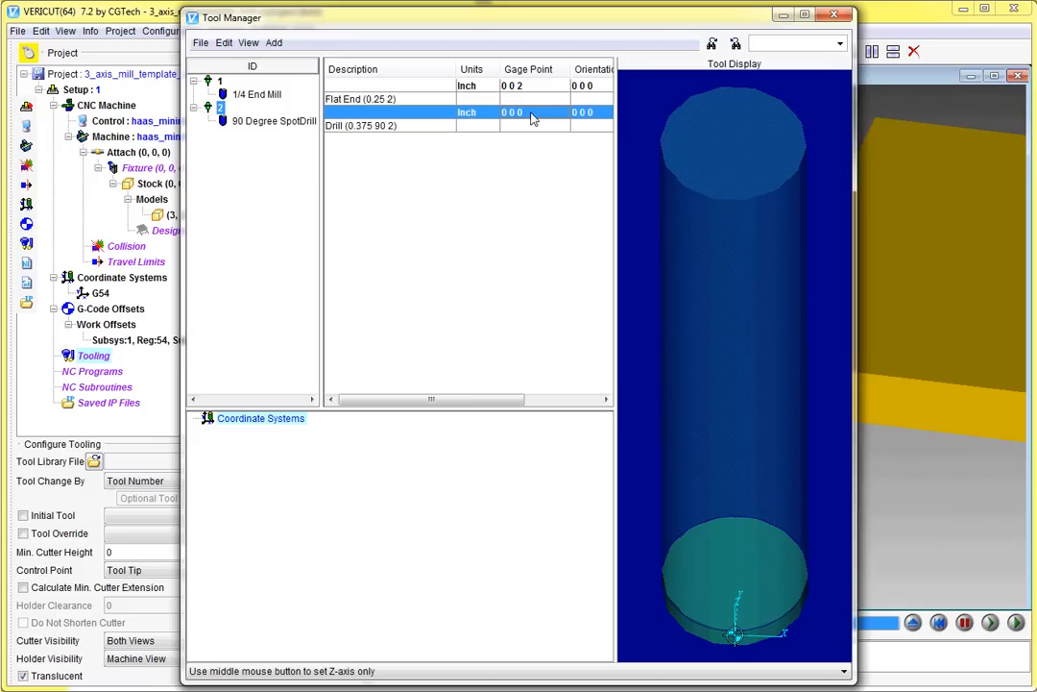
pyautogui.click(734, 143)
# Step: Create a new mill tool 3 and choose the drill shape for its revolved cutter
pyautogui.click(274, 44)
pyautogui.moveTo(300, 87)
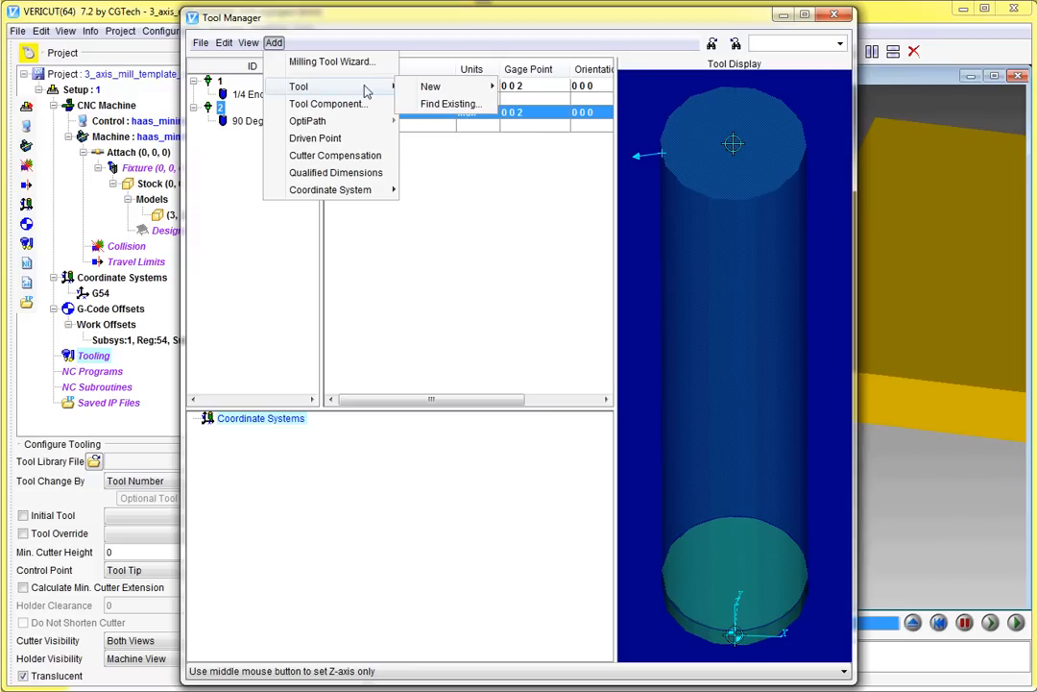
pyautogui.moveTo(432, 87)
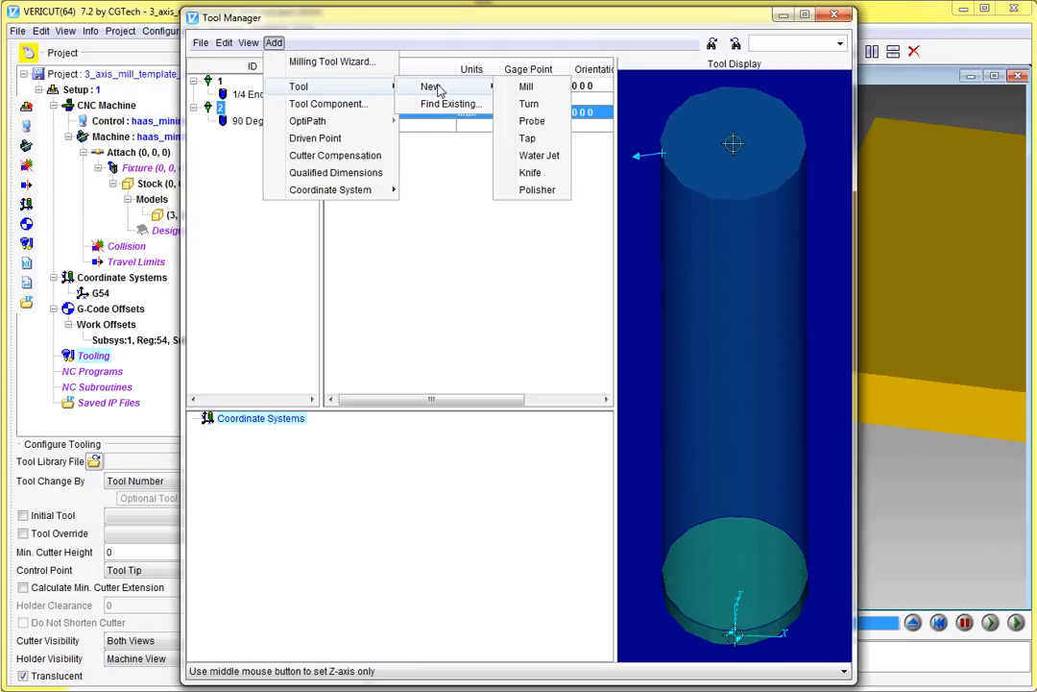
pyautogui.click(526, 88)
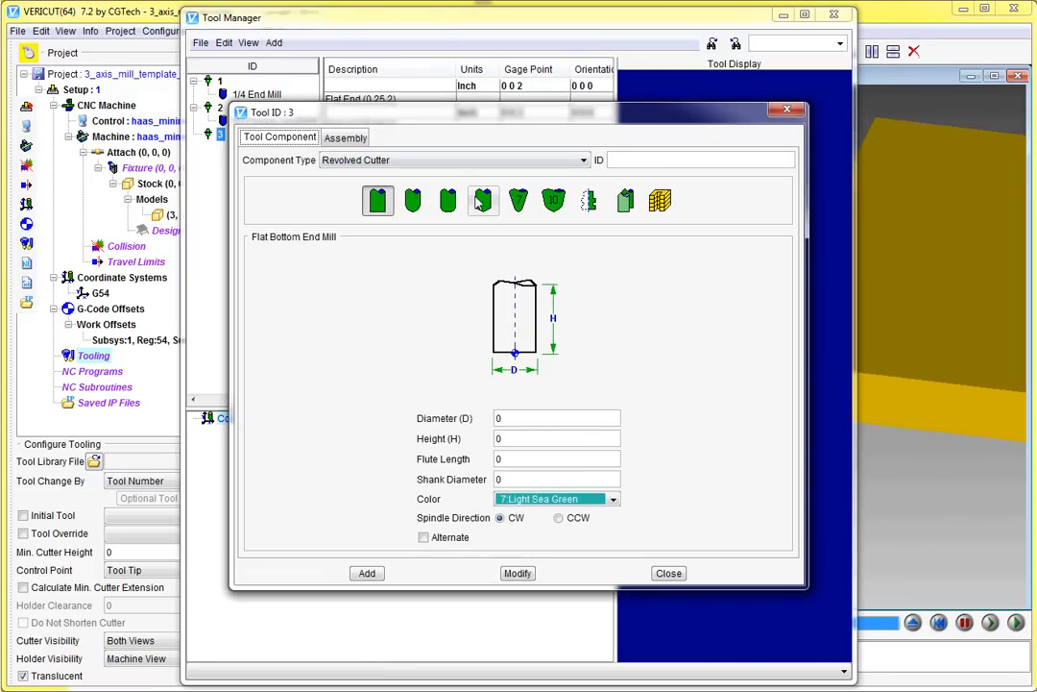
pyautogui.click(481, 202)
# Step: Set tool 3's drill to diameter 0.1875, point angle 118, height 3, flute length 0.5 and shank diameter 0.1875
pyautogui.doubleClick(531, 381)
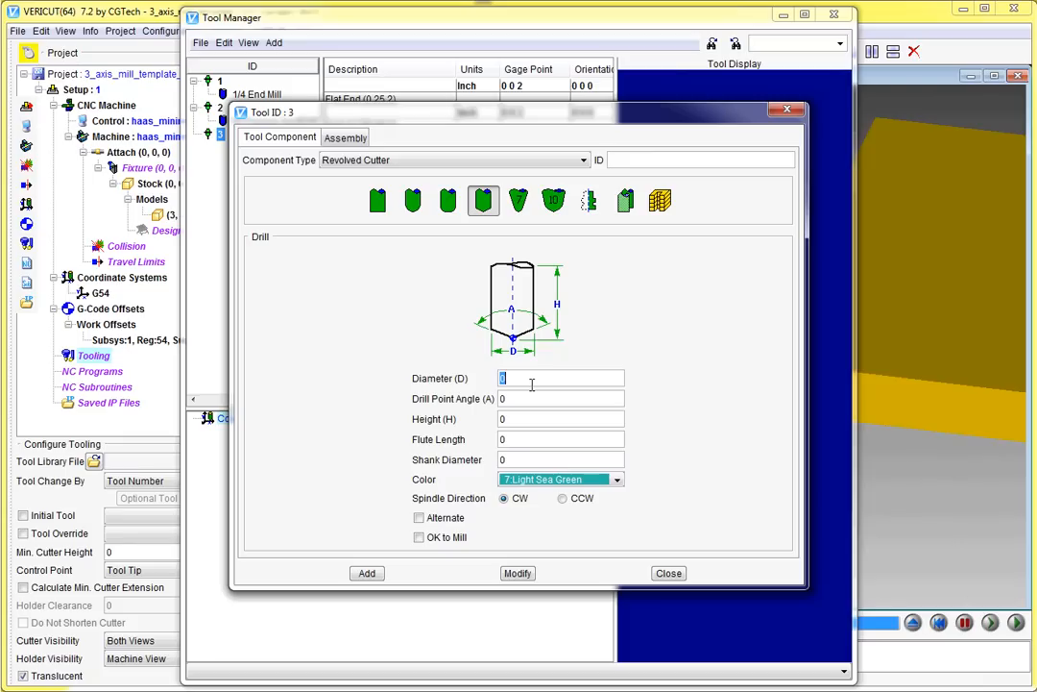
pyautogui.write('.1875')
pyautogui.doubleClick(521, 397)
pyautogui.write('11')
pyautogui.write('8')
pyautogui.write('3')
pyautogui.write('.0')
pyautogui.click(512, 439)
pyautogui.click(523, 459)
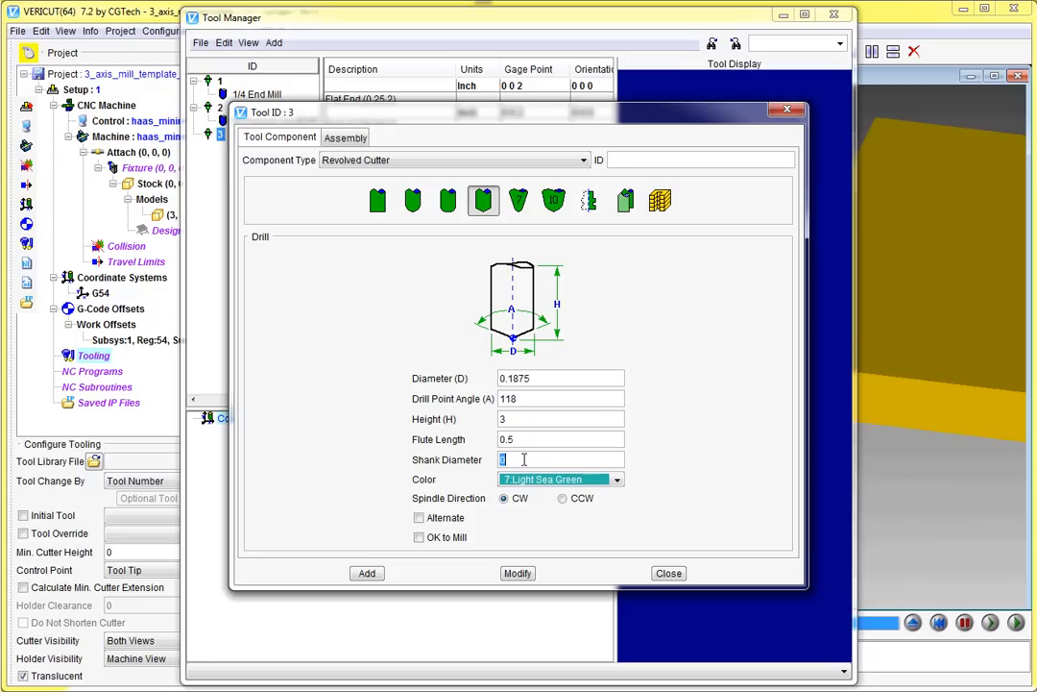
pyautogui.write('.1875')
# Step: Color the drill 12:Thistle, give it the ID 3/16 Drill and add it to tool 3
pyautogui.click(533, 480)
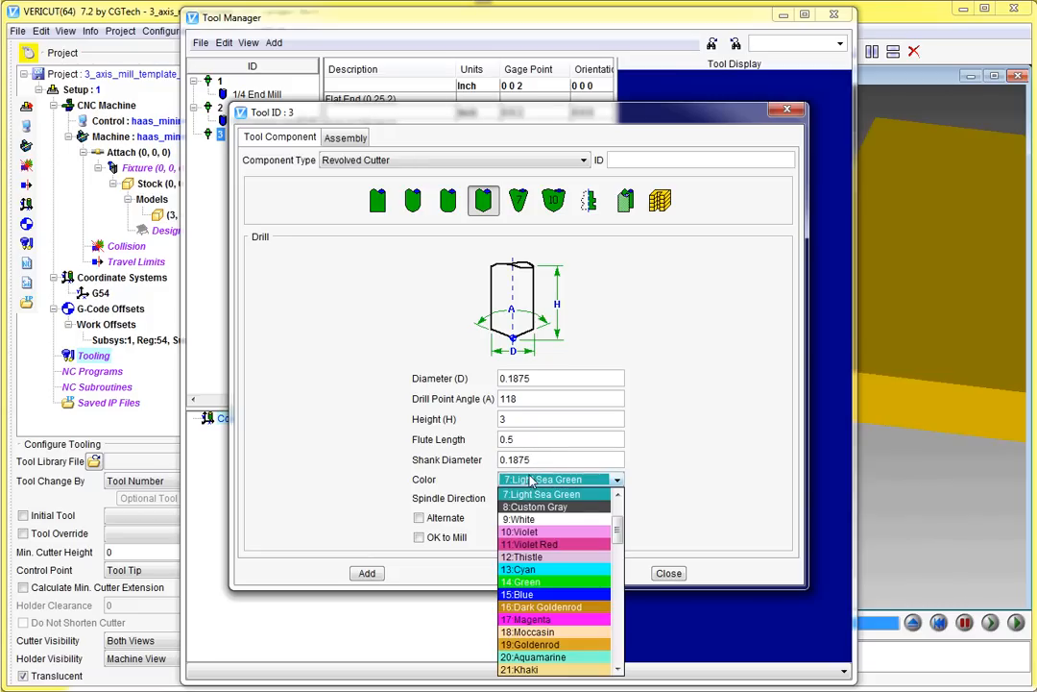
pyautogui.click(523, 559)
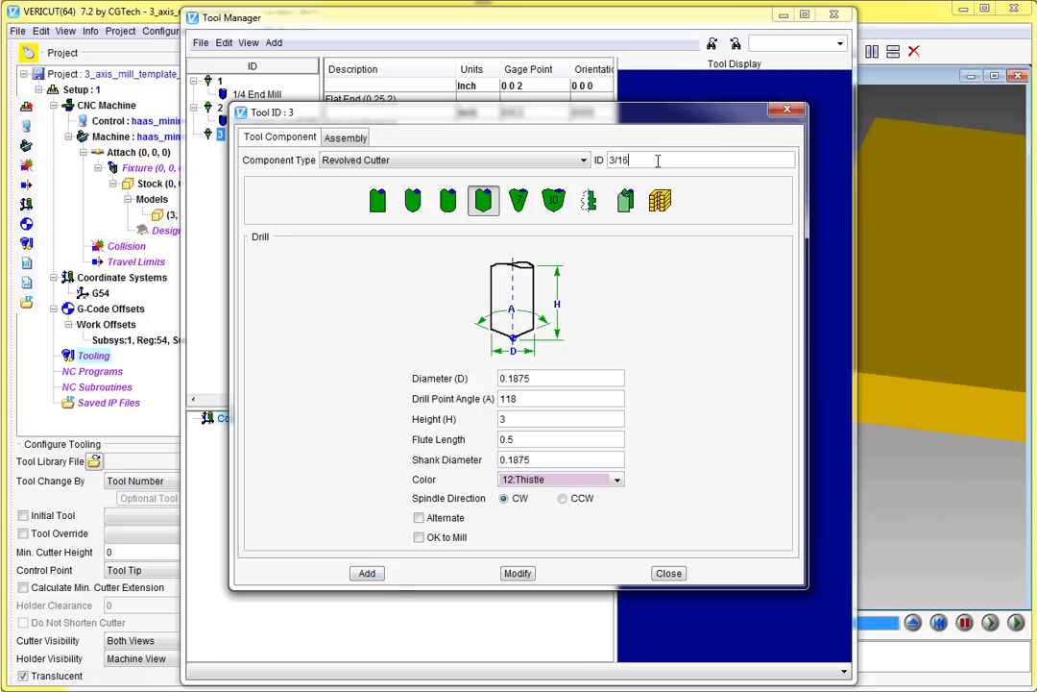
pyautogui.write('Drill')
pyautogui.click(374, 577)
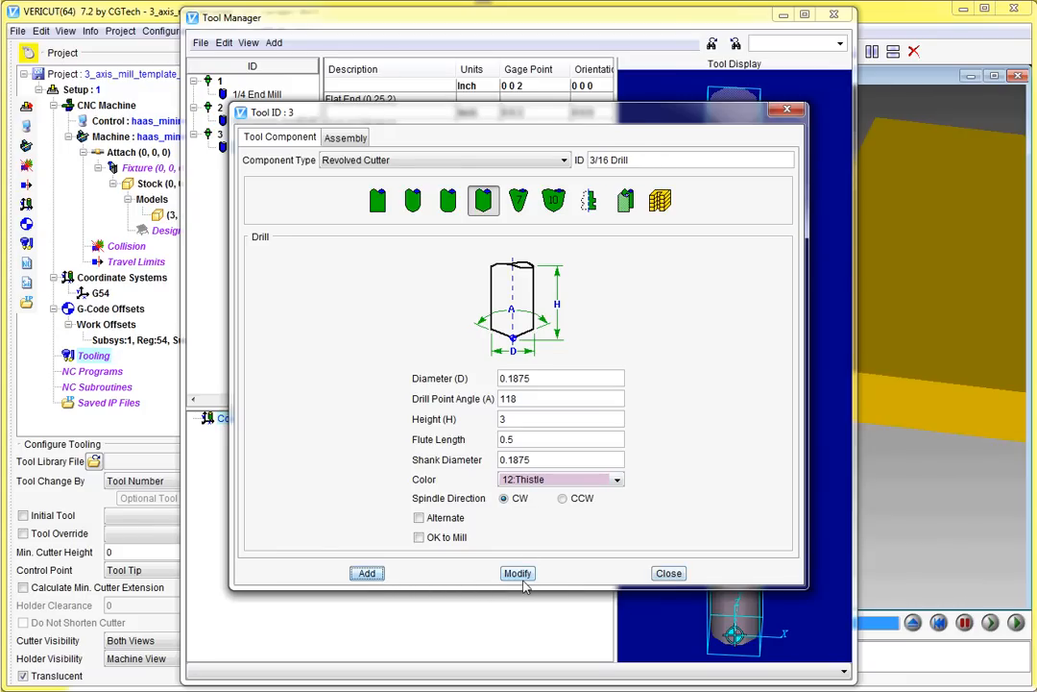
pyautogui.click(669, 572)
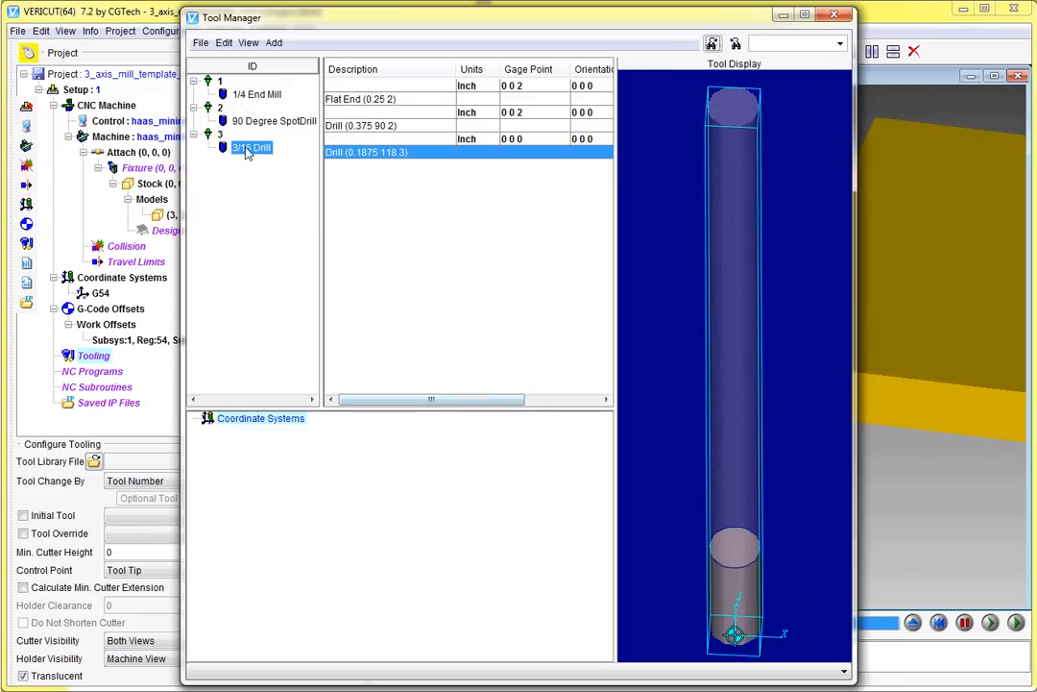
# Step: Place tool 3's gage point at the center of the 3/16 Drill's top face, at 0 0 3
pyautogui.click(525, 140)
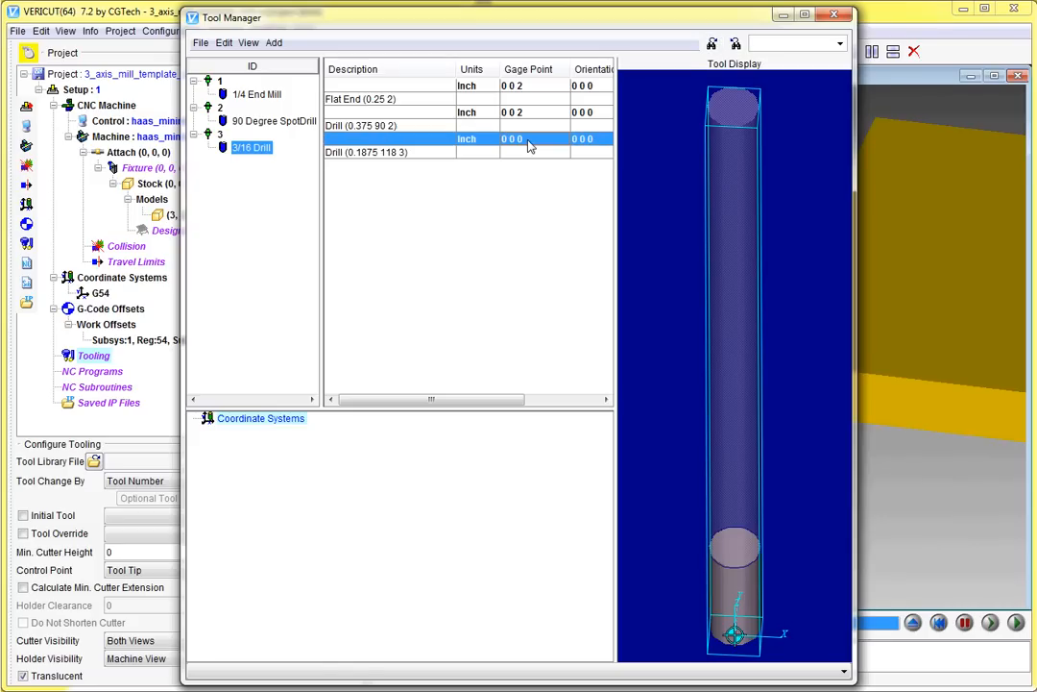
pyautogui.click(734, 109)
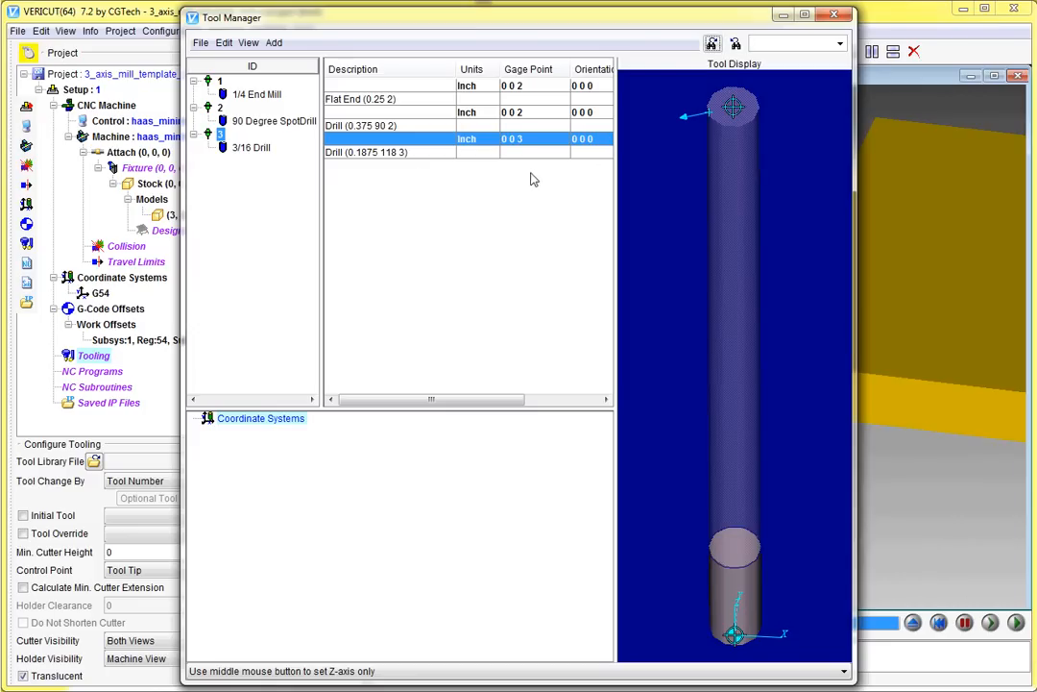
# Step: Create a new mill tool 4 and choose the ball nose end mill shape for its cutter
pyautogui.click(274, 42)
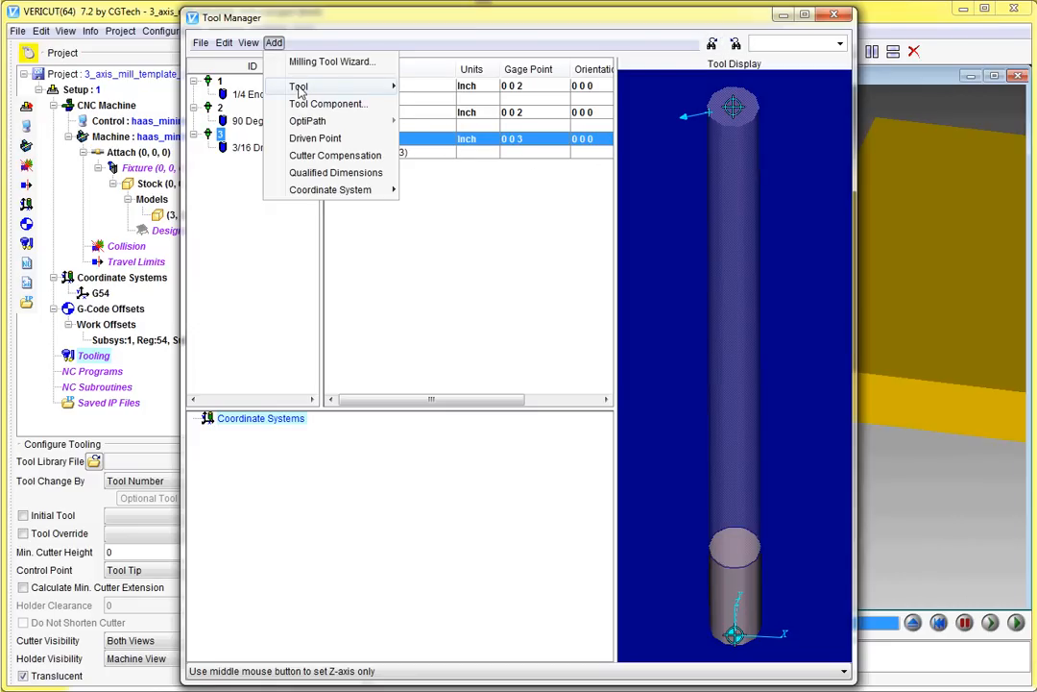
pyautogui.moveTo(357, 89)
pyautogui.moveTo(442, 88)
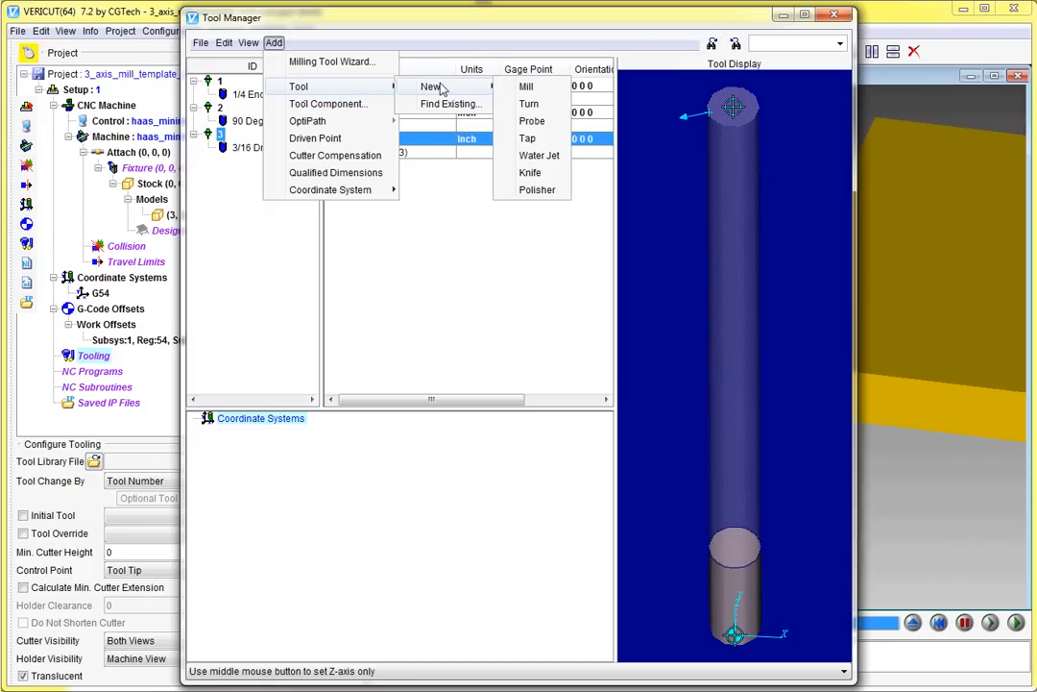
pyautogui.click(525, 88)
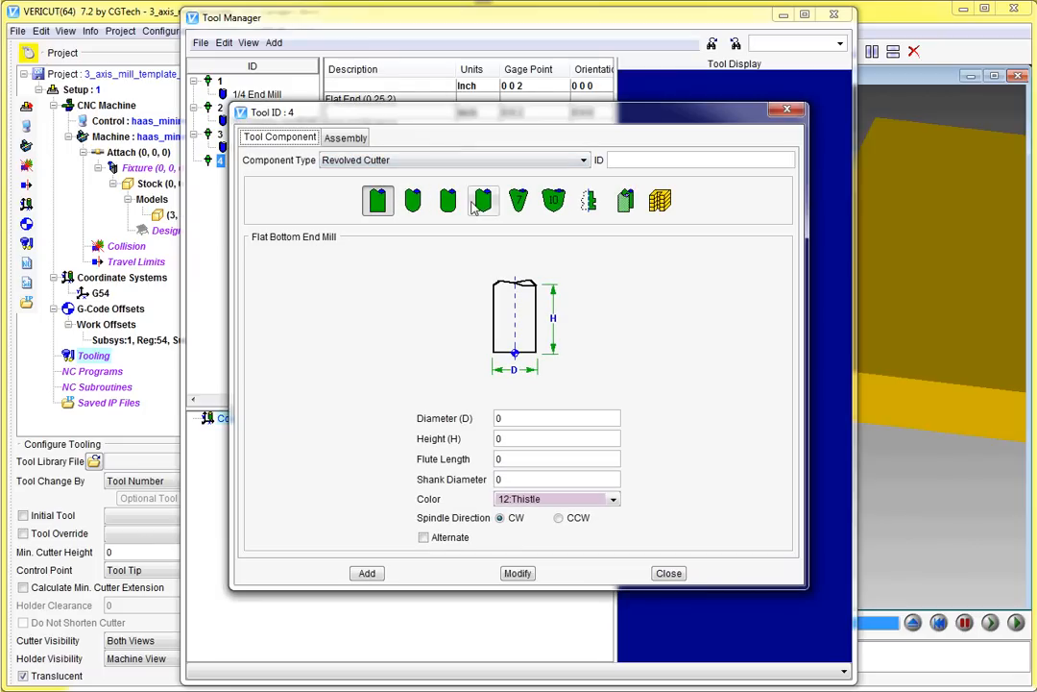
pyautogui.click(413, 200)
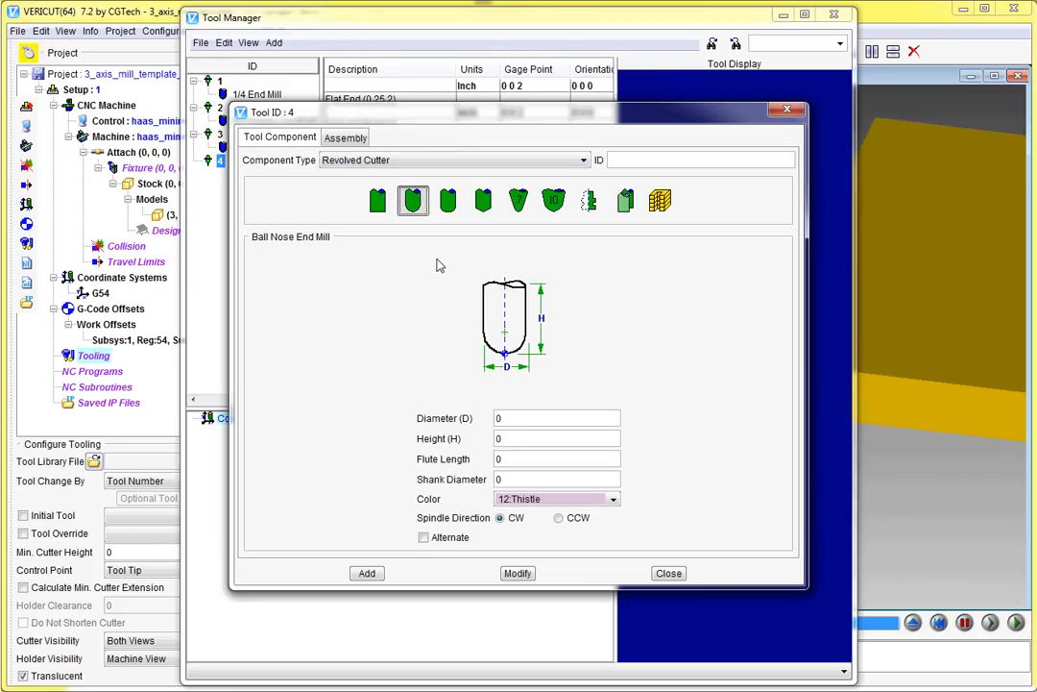
# Step: Set the ball nose end mill to diameter 0.125, height 3, flute length 1 and shank diameter 0.125
pyautogui.click(519, 419)
pyautogui.click(517, 440)
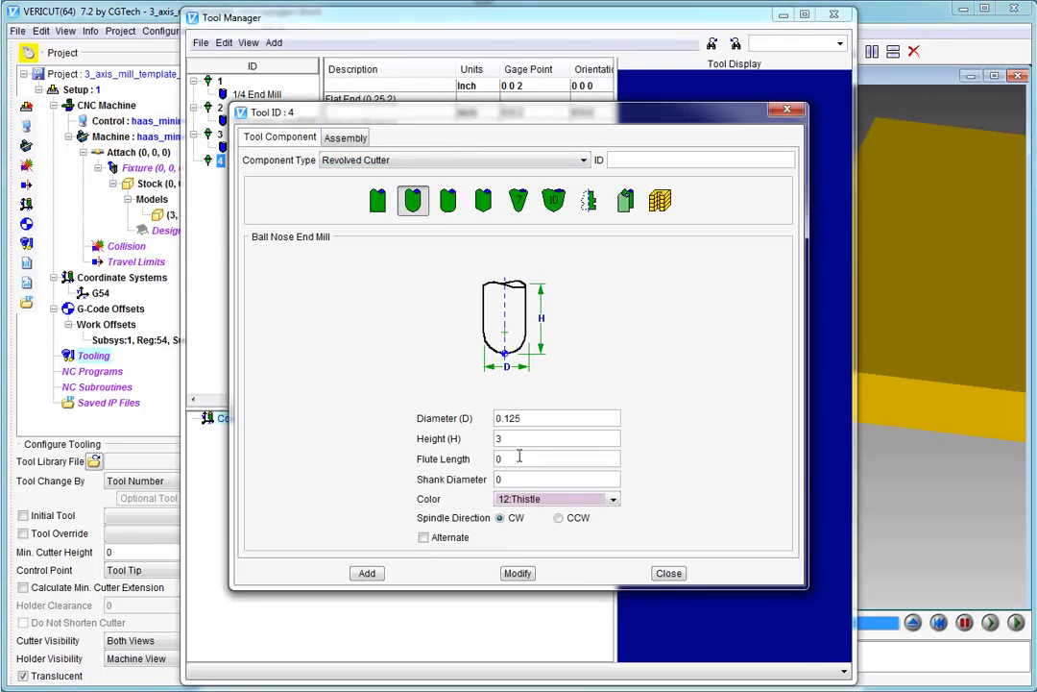
pyautogui.click(517, 458)
pyautogui.click(524, 480)
# Step: Color the ball nose cutter 15:Blue, give it the ID 1/8 Ball End Mill and add it to tool 4
pyautogui.click(538, 499)
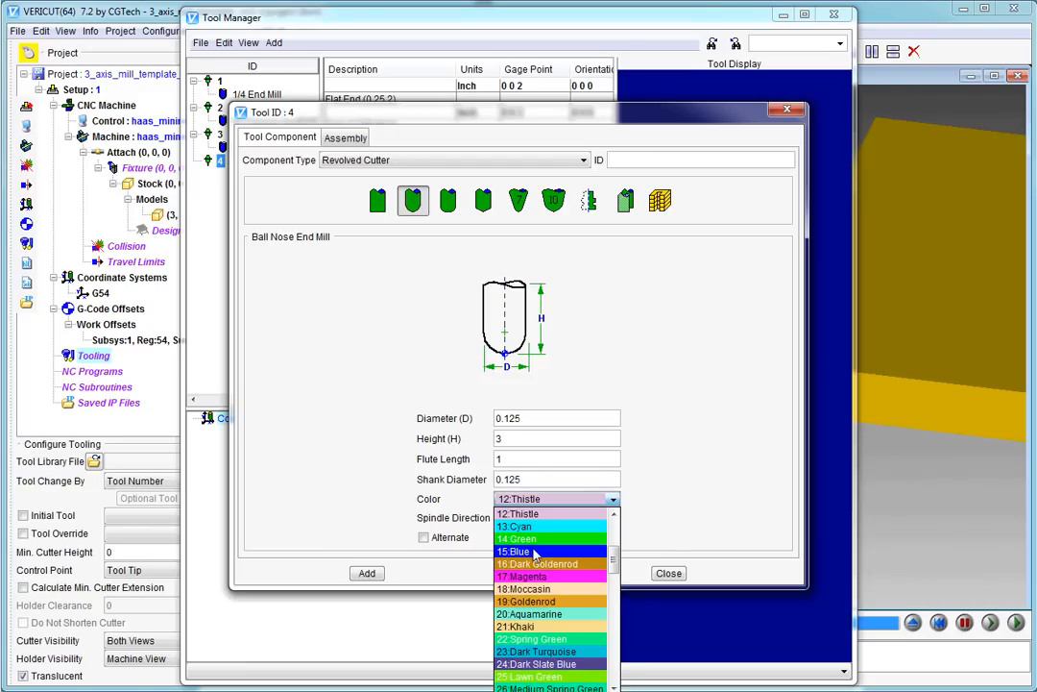
pyautogui.click(535, 552)
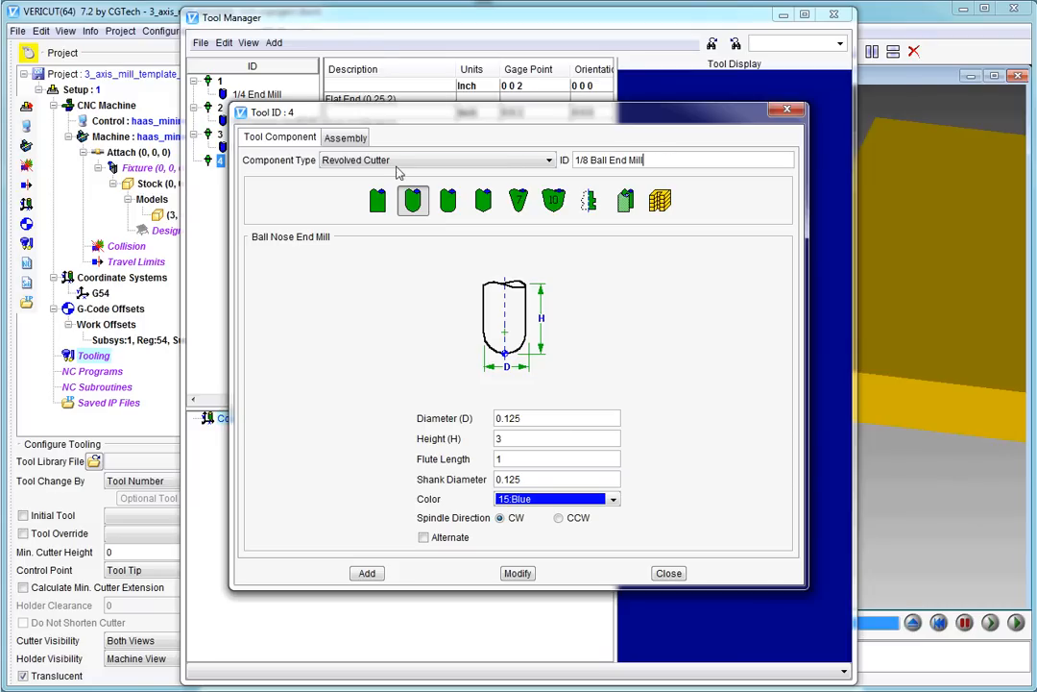
pyautogui.click(371, 574)
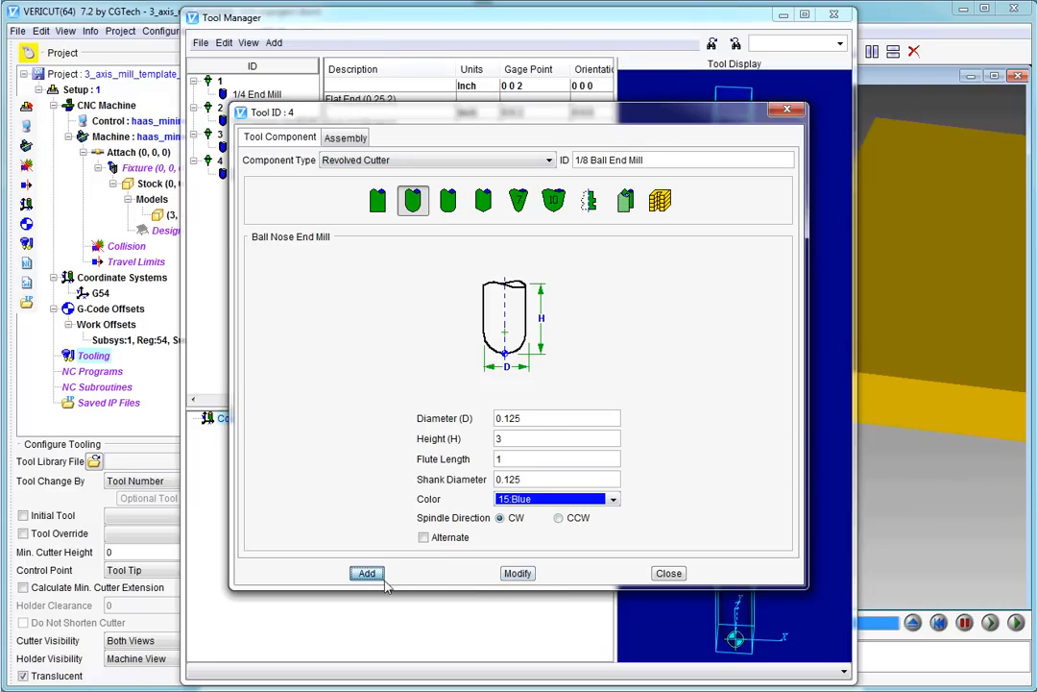
pyautogui.click(667, 571)
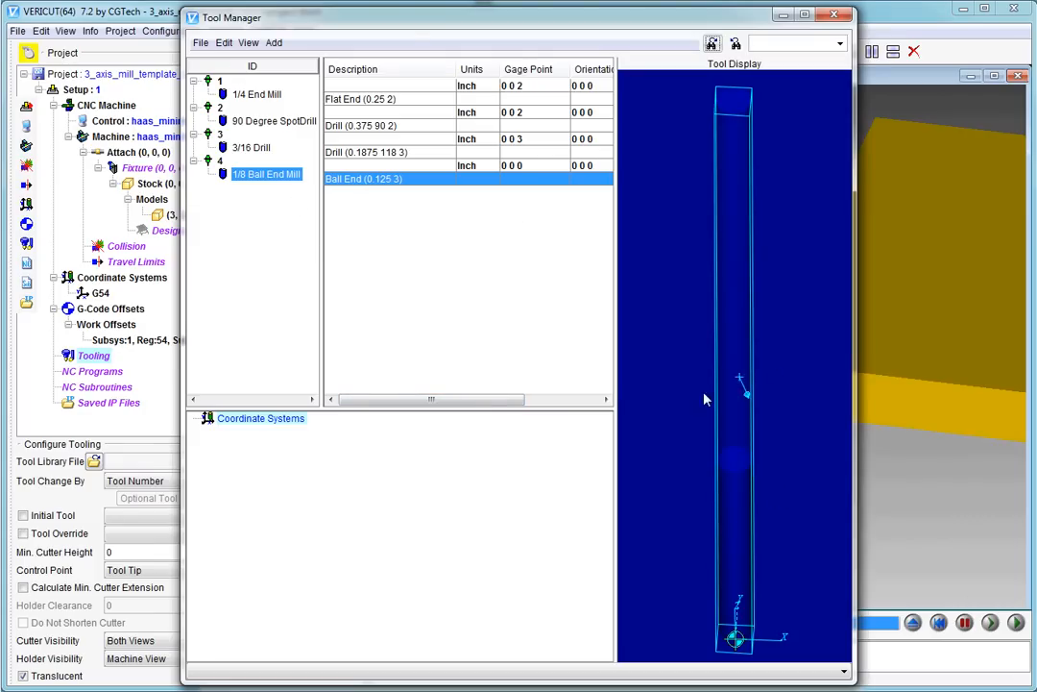
# Step: Place tool 4's gage point at the center of the ball end mill's top face, at 0 0 3
pyautogui.click(526, 168)
pyautogui.click(733, 102)
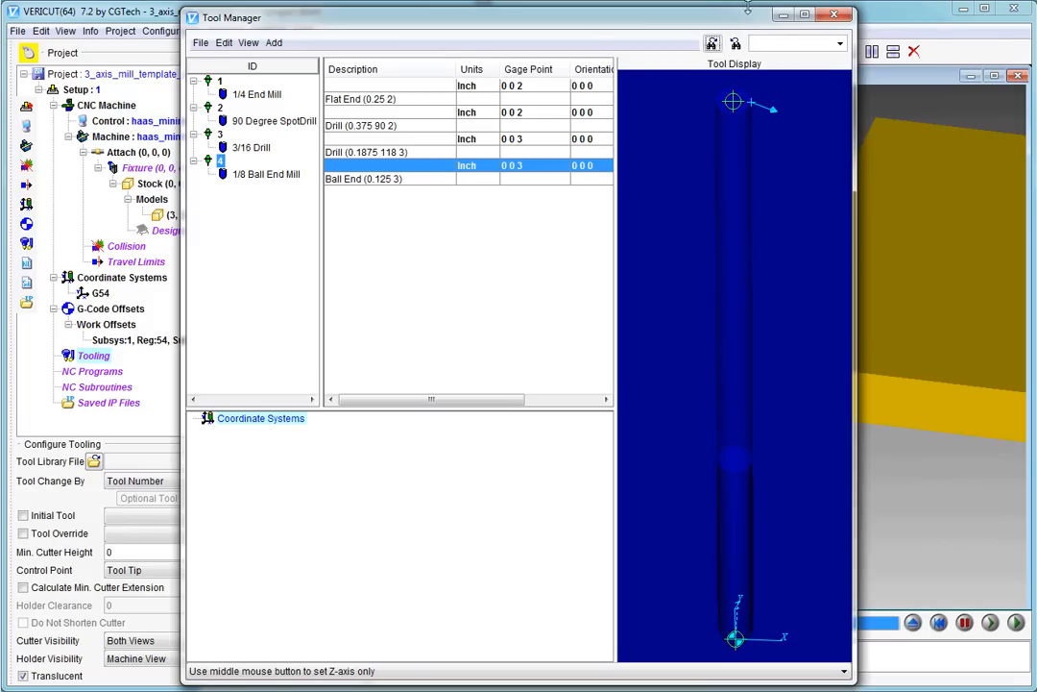
# Step: Close the Tool Manager and choose to save the modified tool library
pyautogui.click(836, 16)
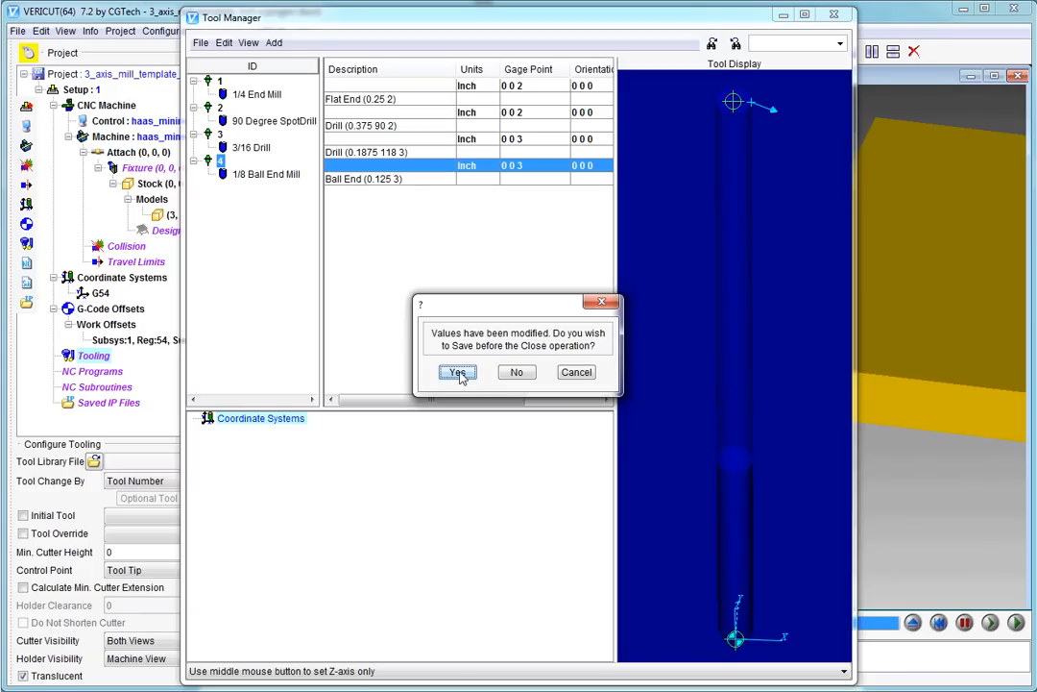
pyautogui.click(457, 373)
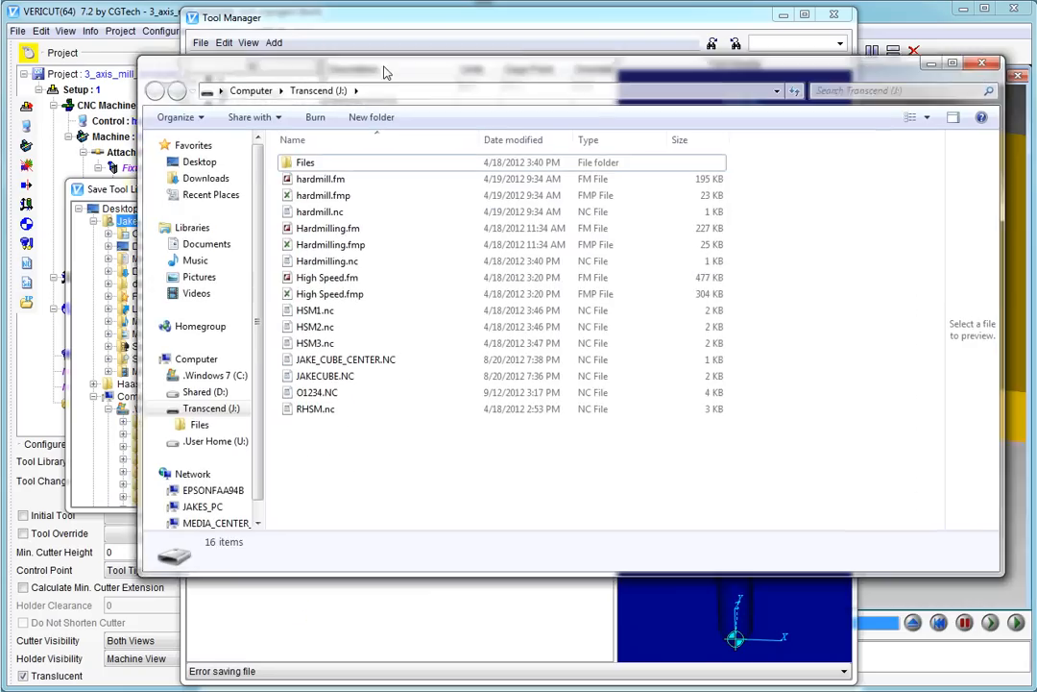
# Step: Create a folder named Project 1 on the Transcend (J:) drive in Windows Explorer
pyautogui.moveTo(384, 67); pyautogui.dragTo(324, 66)
pyautogui.click(190, 90)
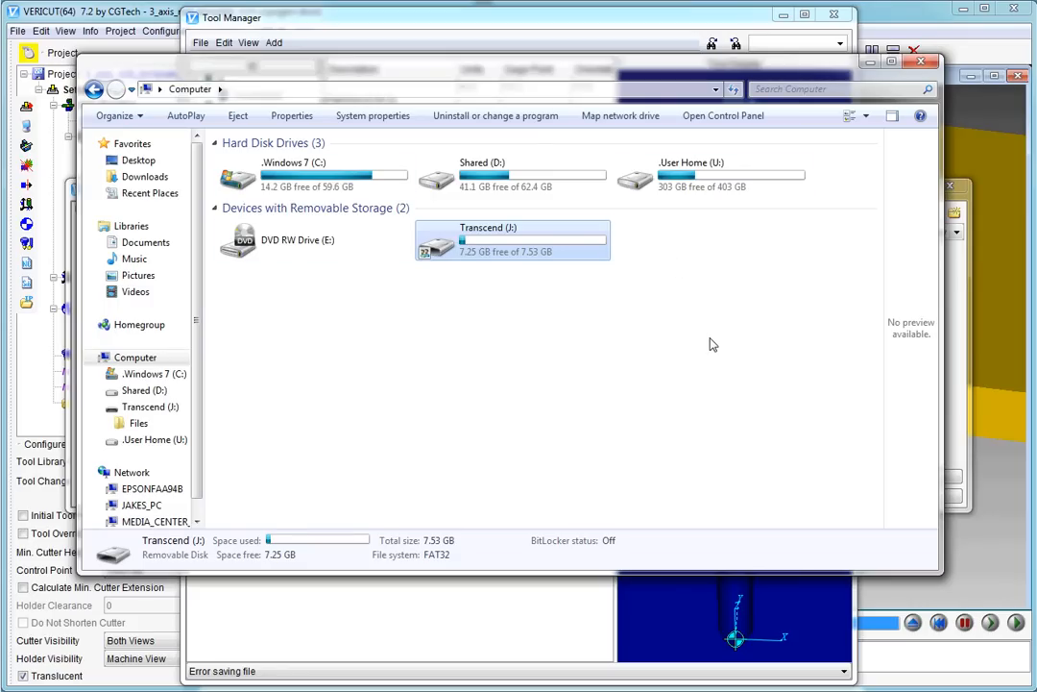
pyautogui.doubleClick(483, 245)
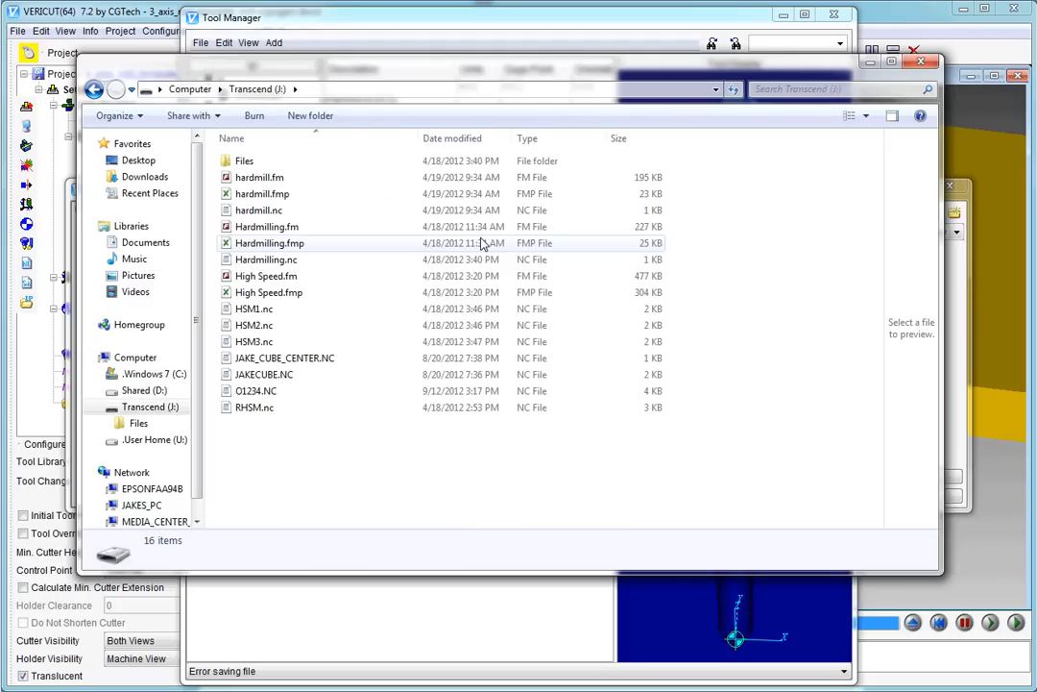
pyautogui.click(313, 115)
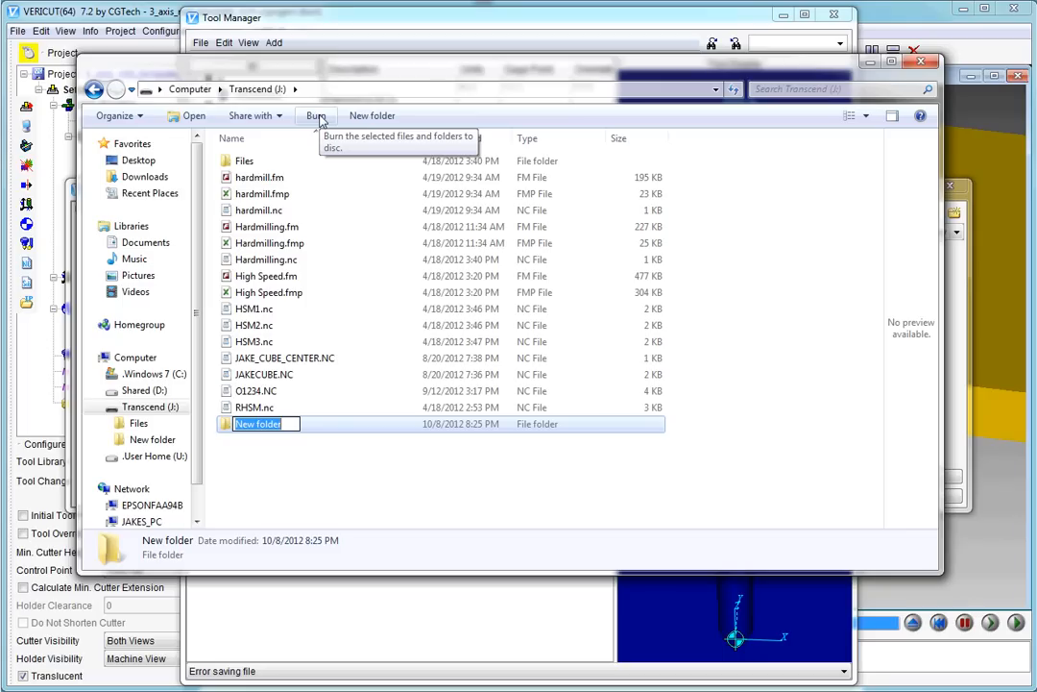
pyautogui.write('P')
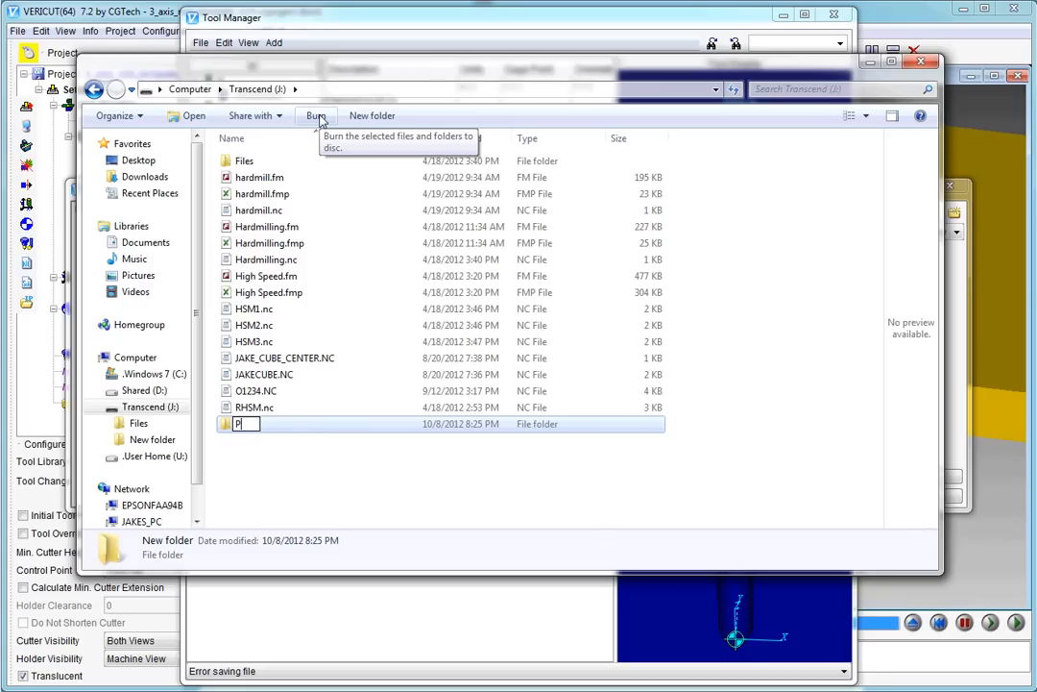
pyautogui.write('roject 1')
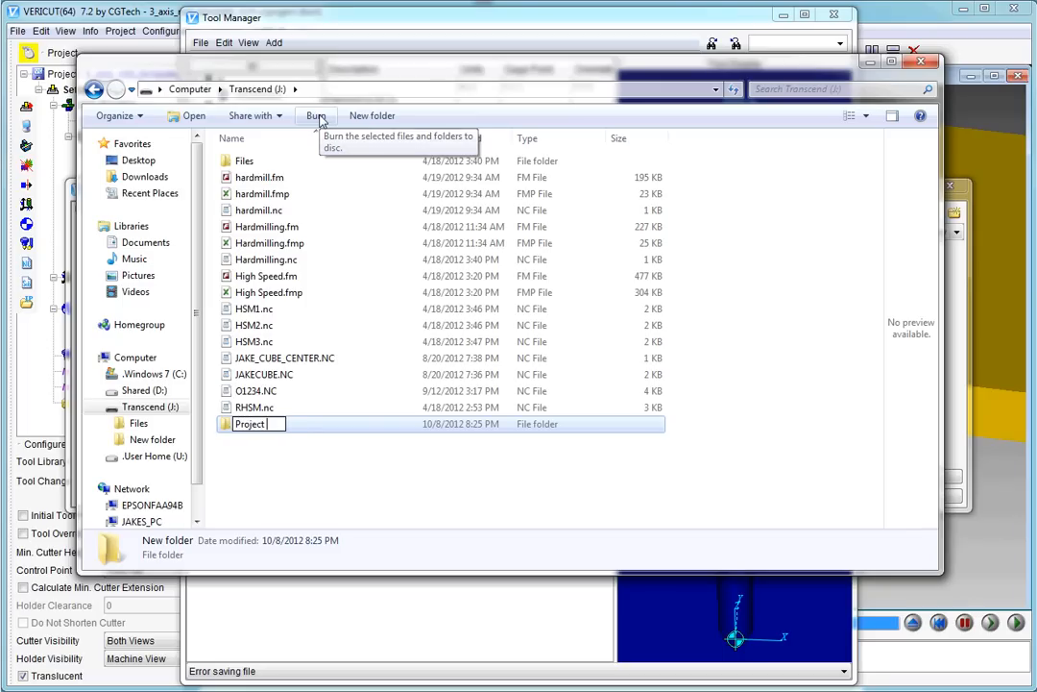
pyautogui.click(264, 474)
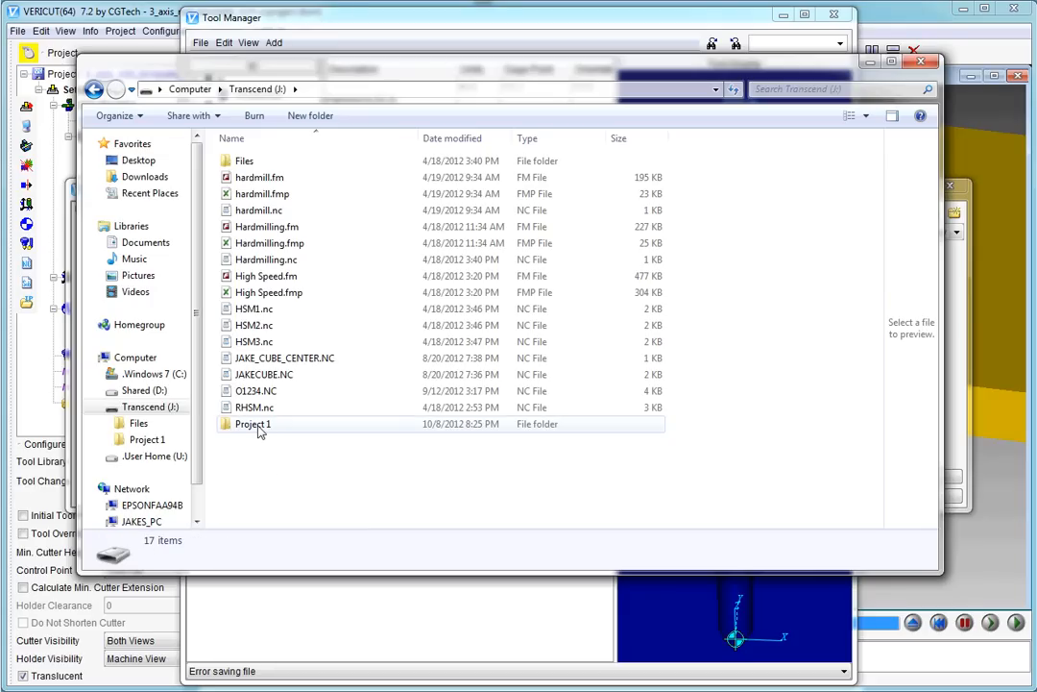
# Step: Look inside the new Project 1 folder, return to the drive and close the Windows Explorer window
pyautogui.doubleClick(254, 426)
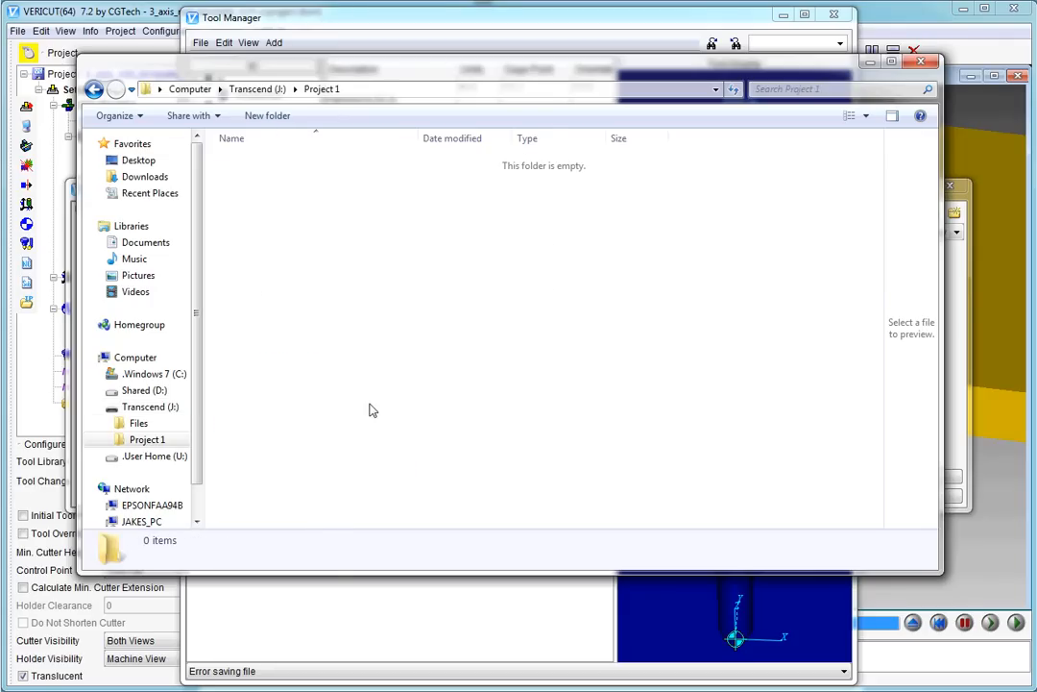
pyautogui.click(95, 88)
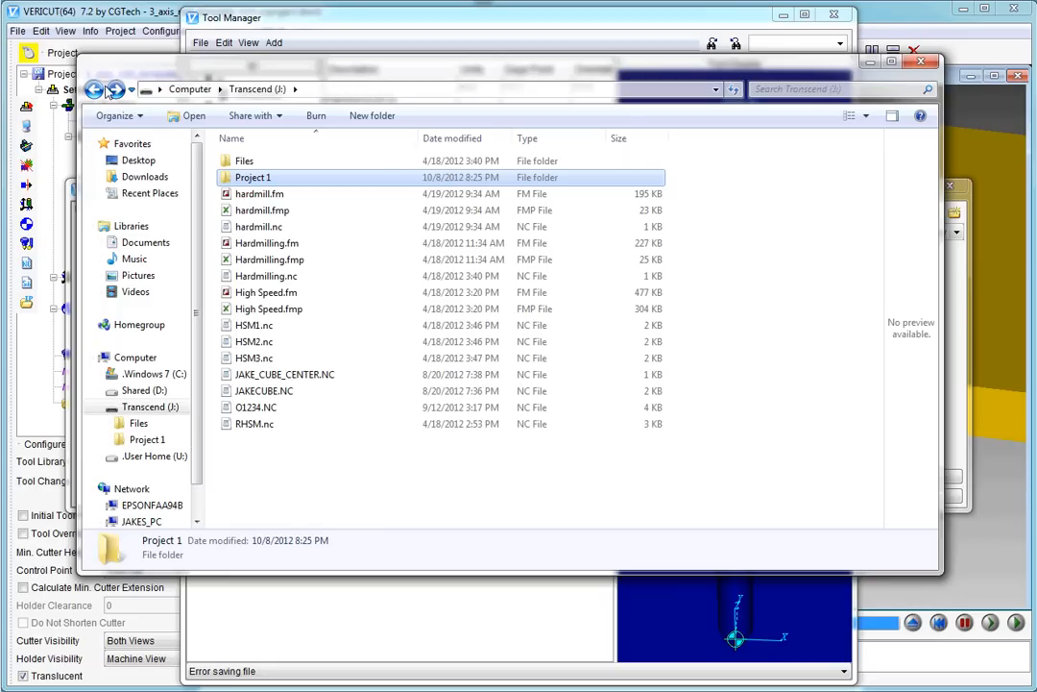
pyautogui.click(920, 64)
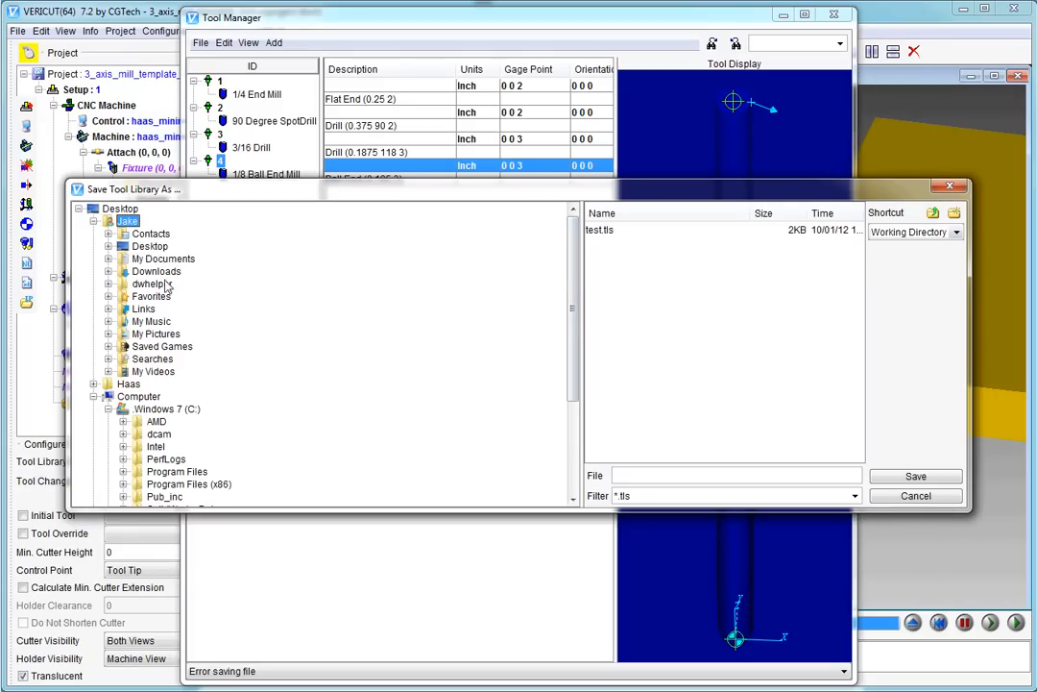
# Step: Save the tool library as Project 1 tools in the Project 1 folder on the Transcend (J:) drive
pyautogui.moveTo(572, 246); pyautogui.dragTo(580, 350)
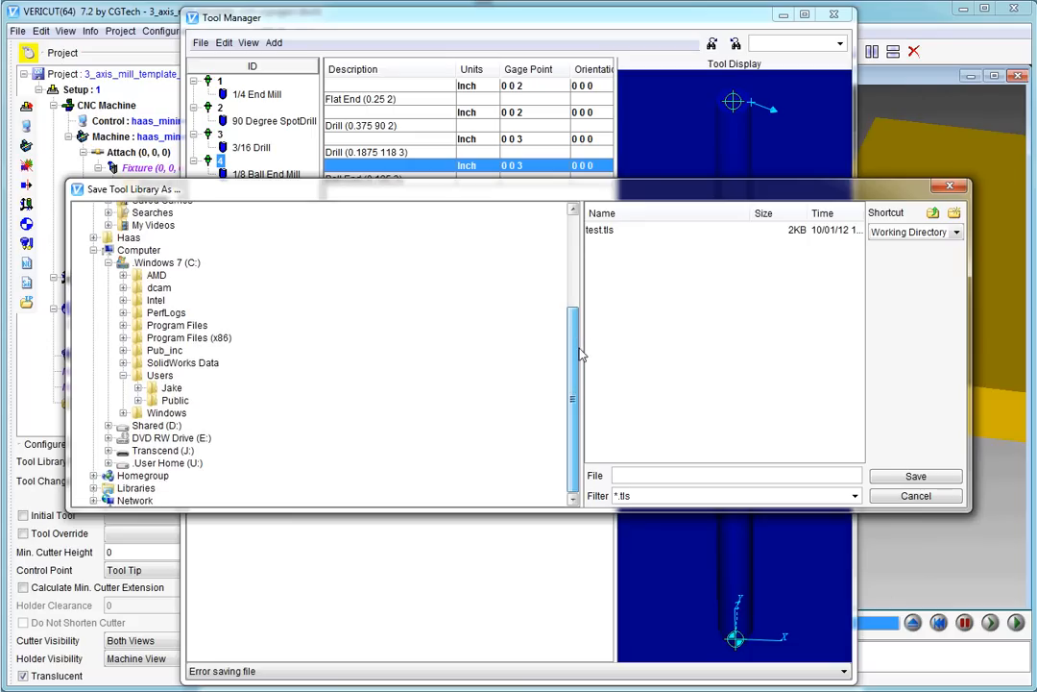
pyautogui.click(156, 451)
pyautogui.doubleClick(159, 451)
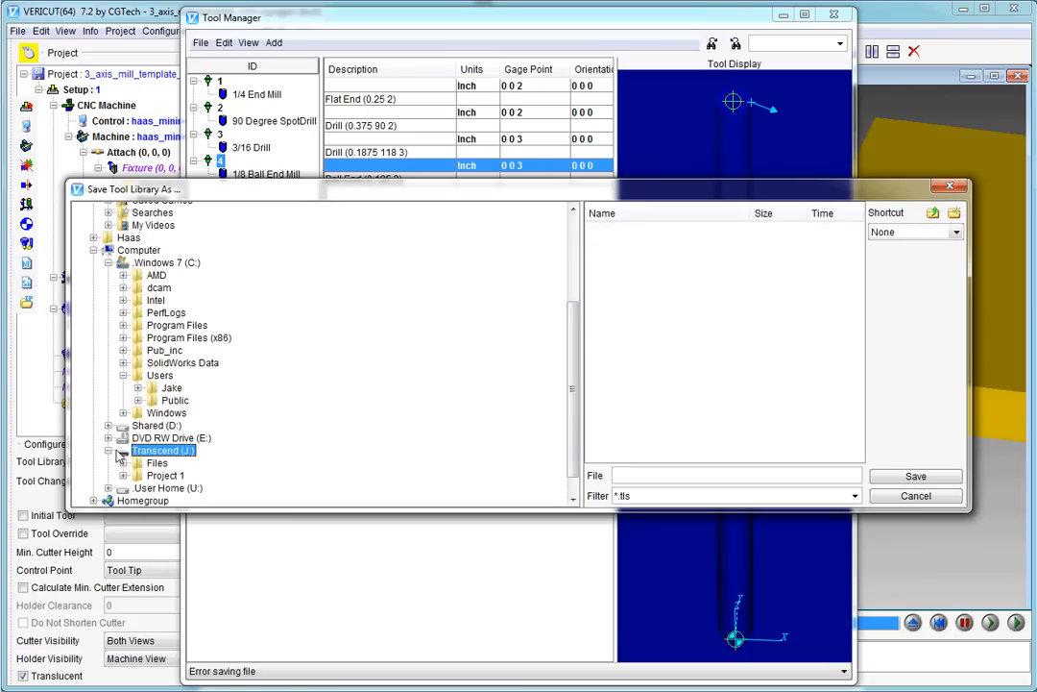
pyautogui.click(154, 477)
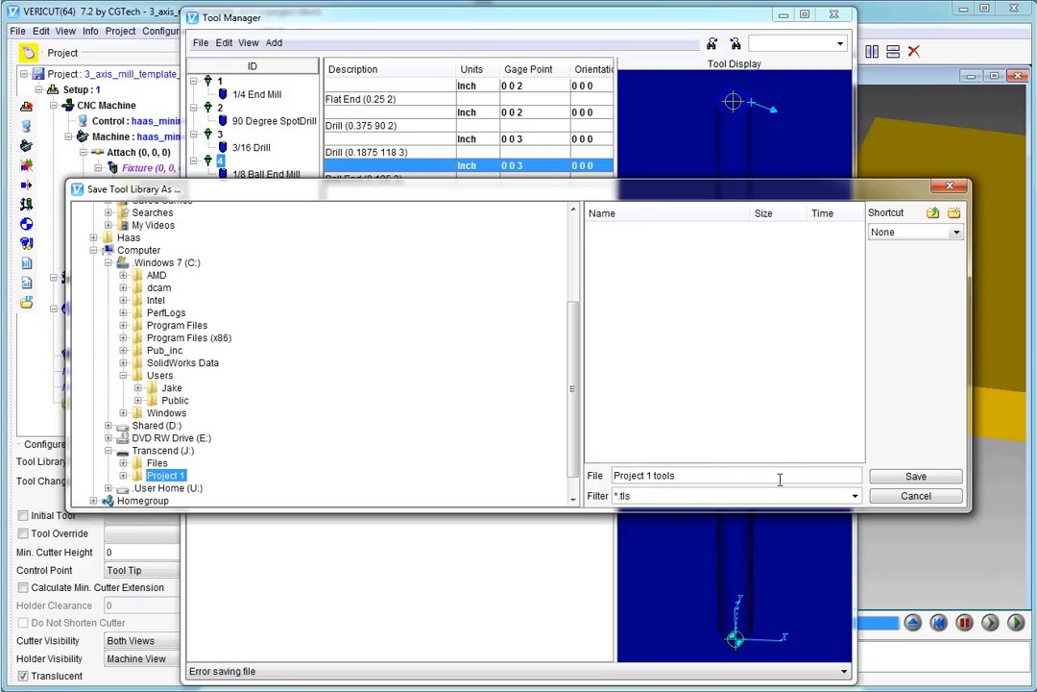
pyautogui.click(916, 477)
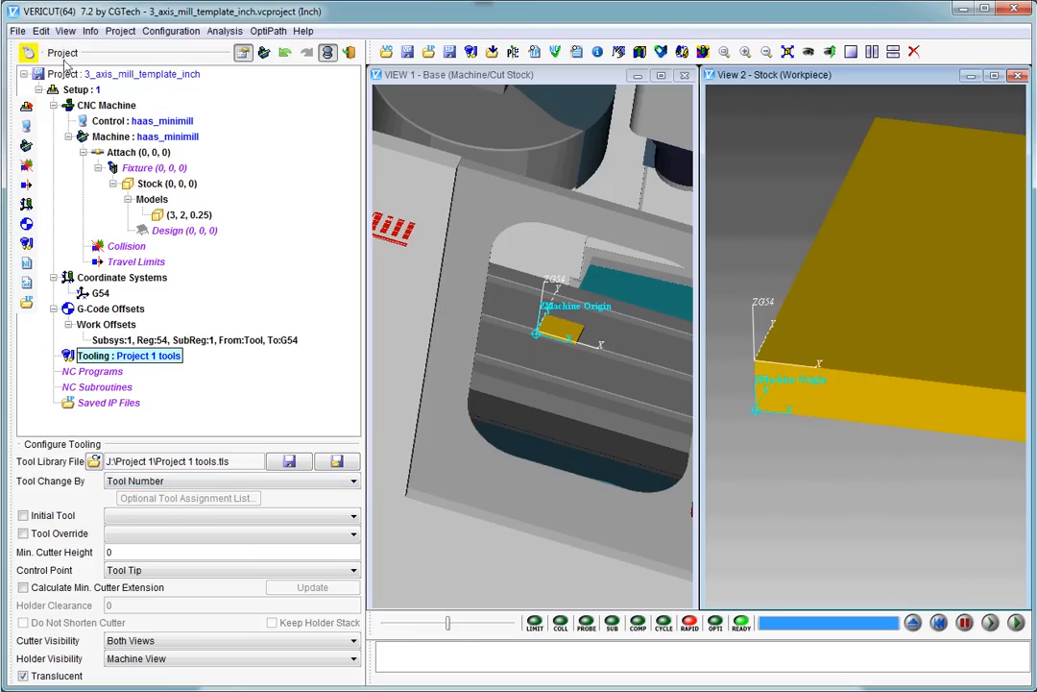
# Step: Start saving the project under a new name, with the Project 1 folder on Transcend (J:) as the destination
pyautogui.click(16, 30)
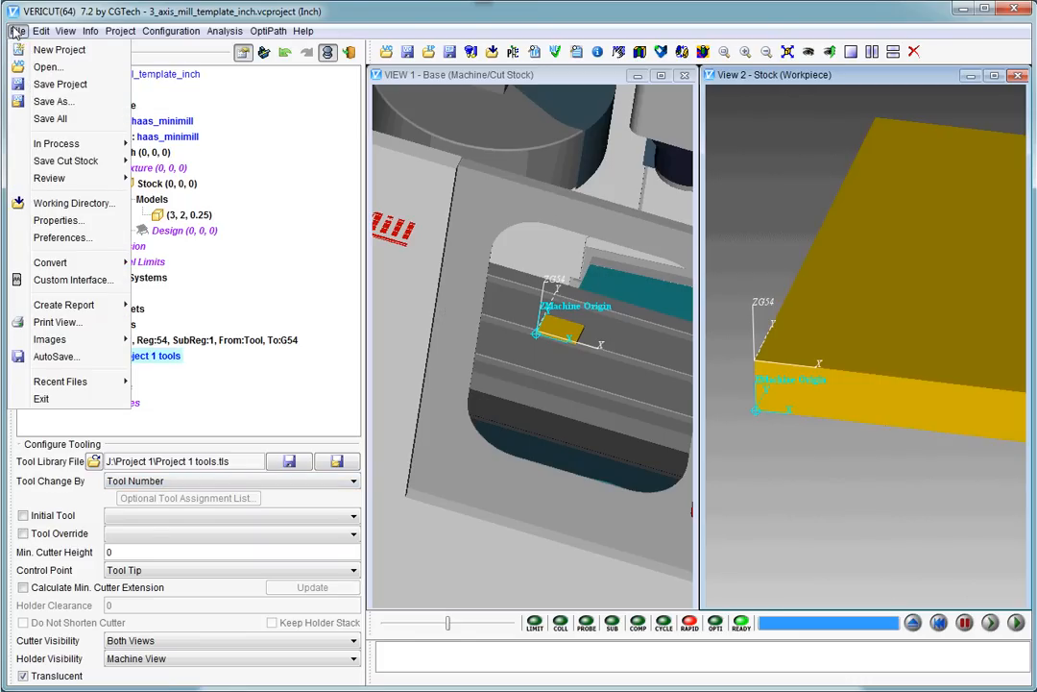
pyautogui.click(53, 101)
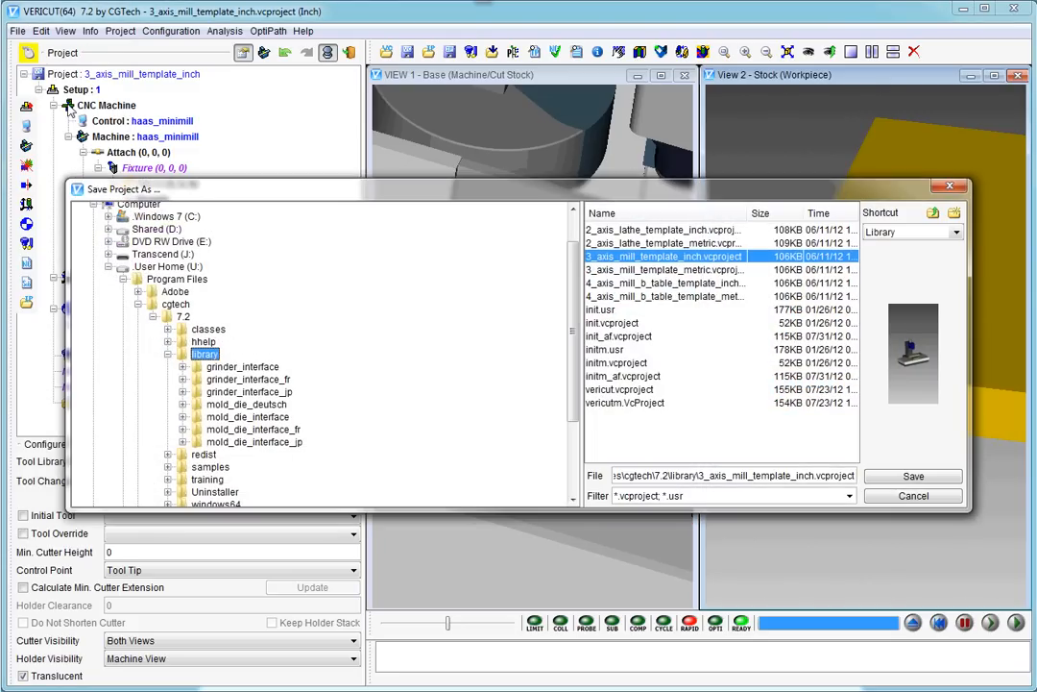
pyautogui.scroll(-3, 538, 317)
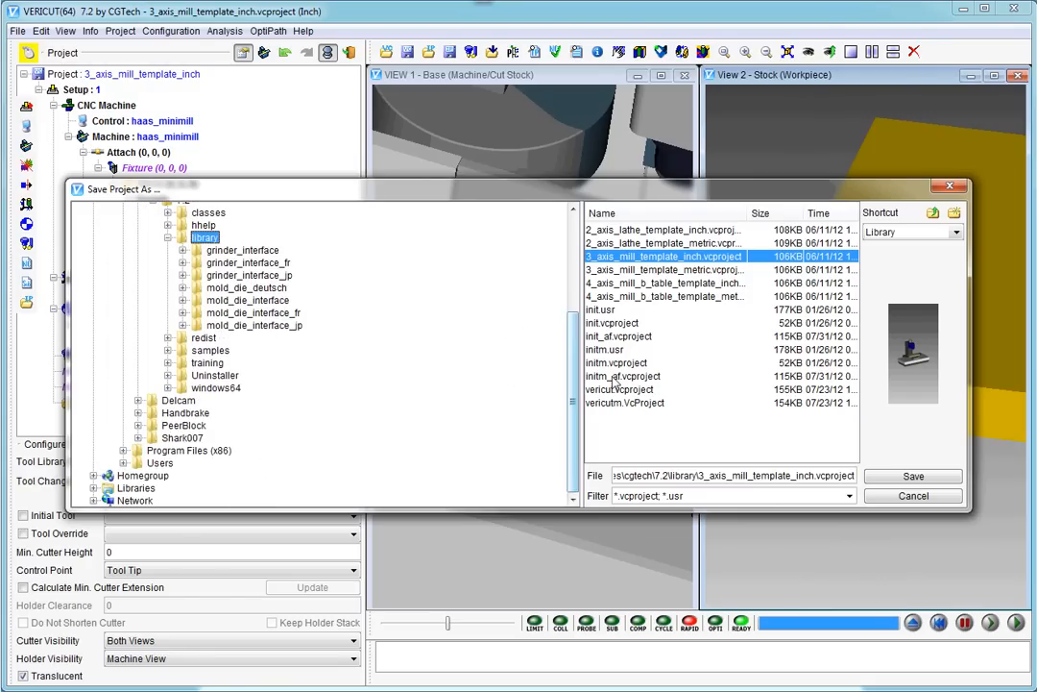
pyautogui.scroll(1, 577, 343)
pyautogui.scroll(5, 576, 344)
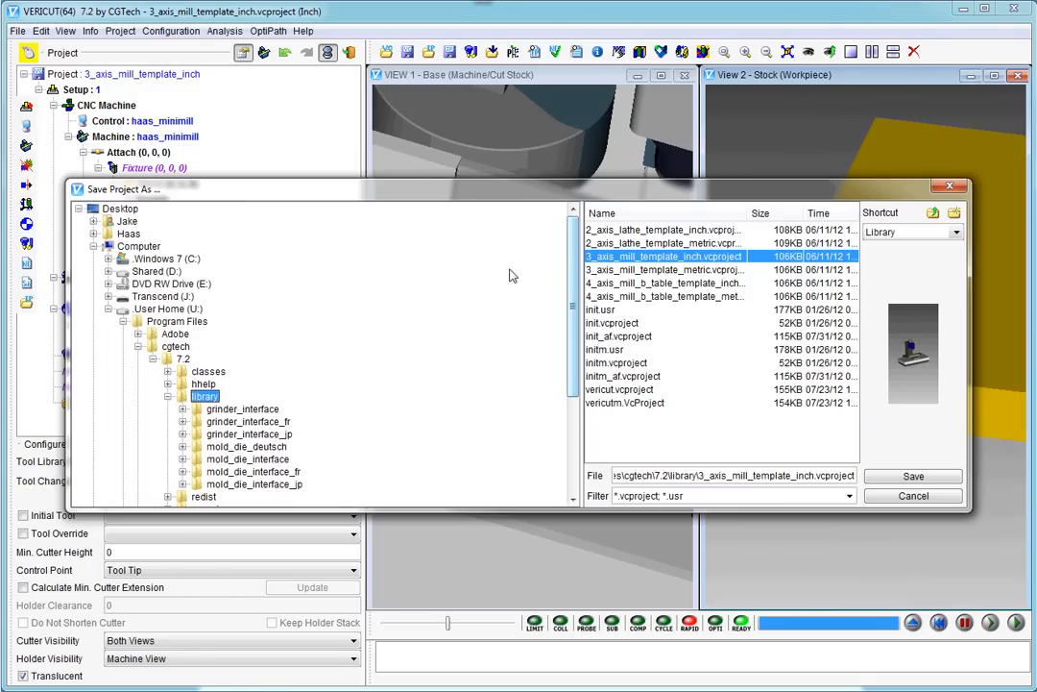
pyautogui.click(110, 297)
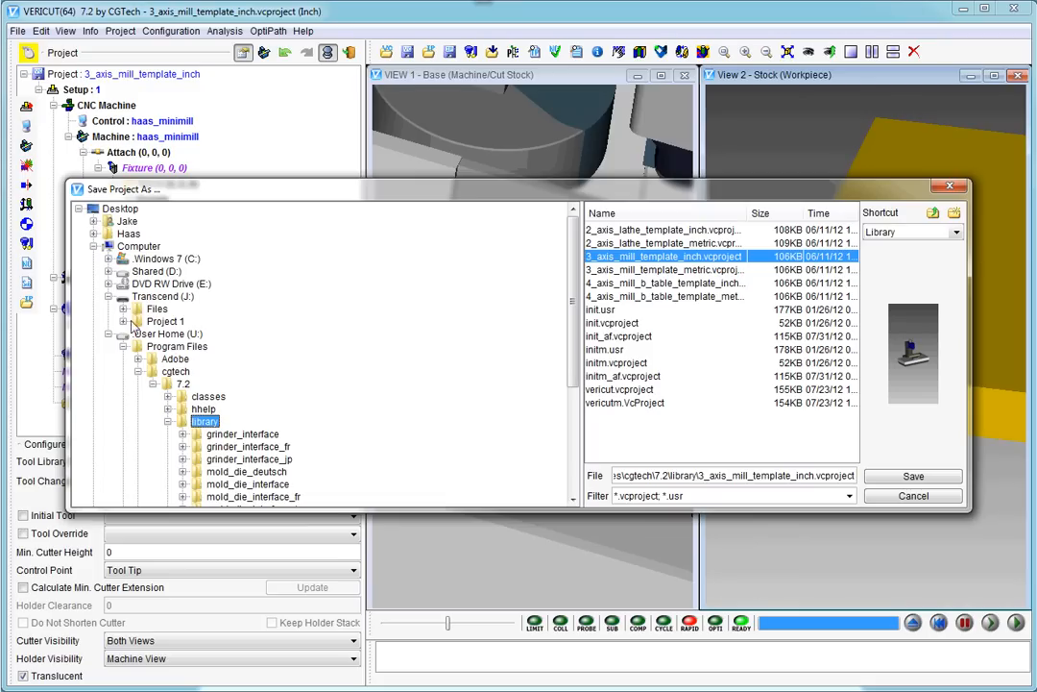
pyautogui.click(163, 322)
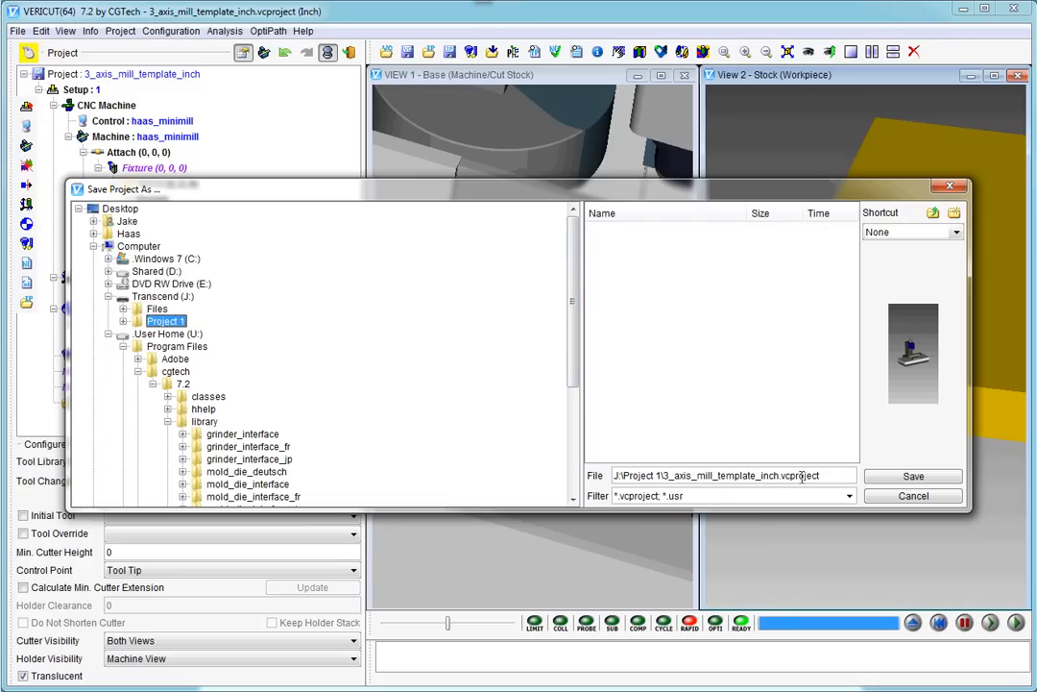
# Step: Replace the template file name with Project 1 and save the project
pyautogui.tripleClick(838, 477)
pyautogui.click(169, 322)
pyautogui.moveTo(831, 475); pyautogui.dragTo(598, 463)
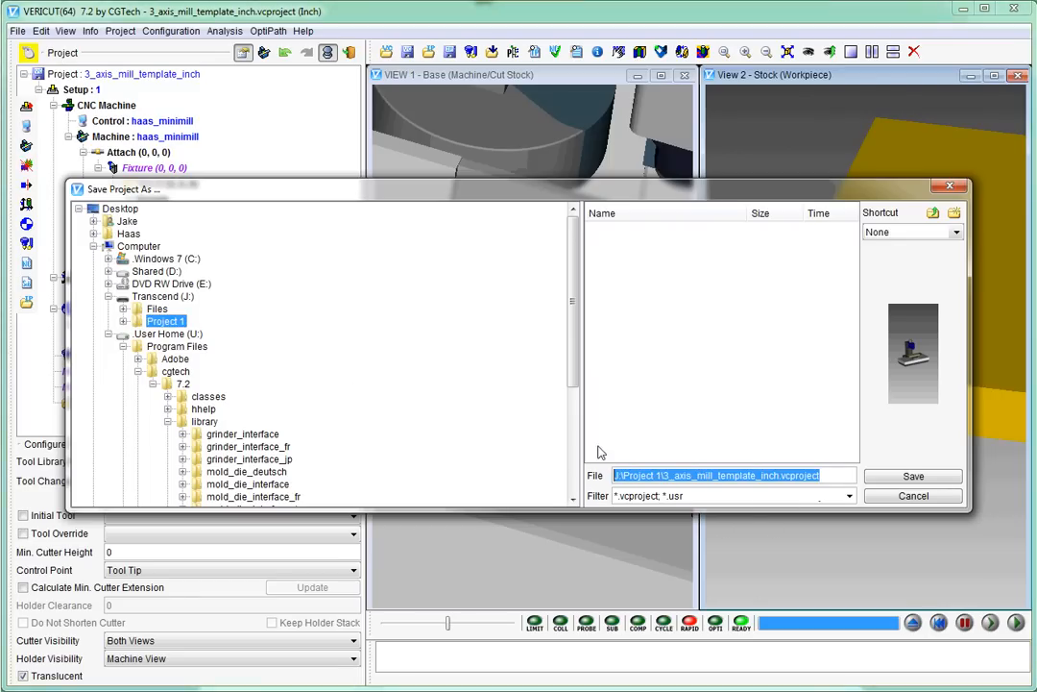
pyautogui.write('P')
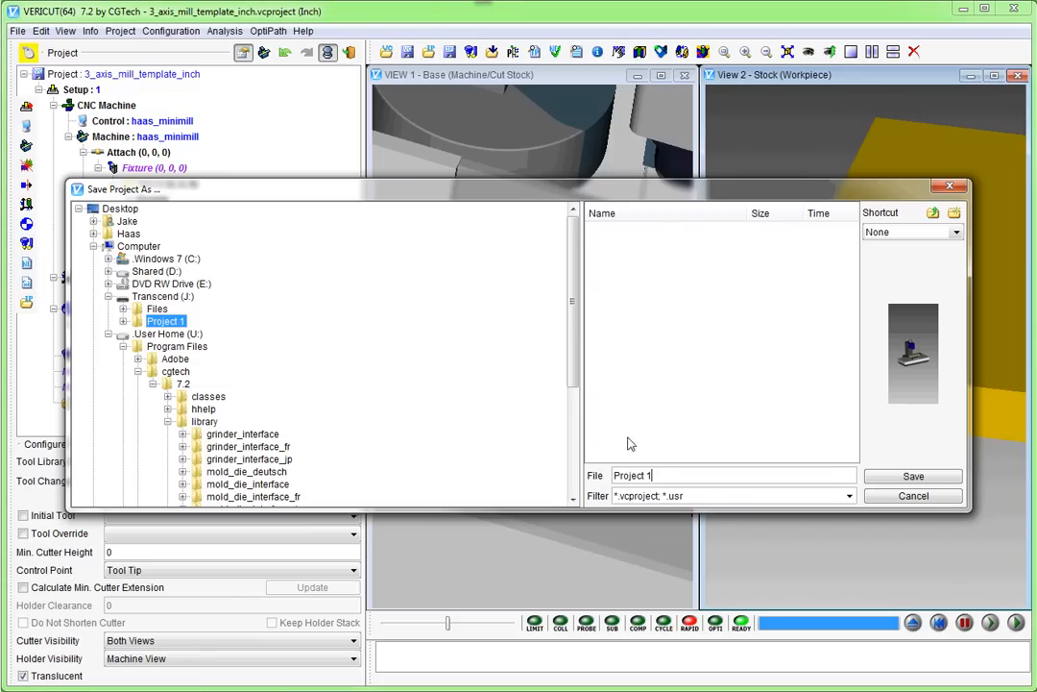
pyautogui.write('roject 1')
pyautogui.click(920, 480)
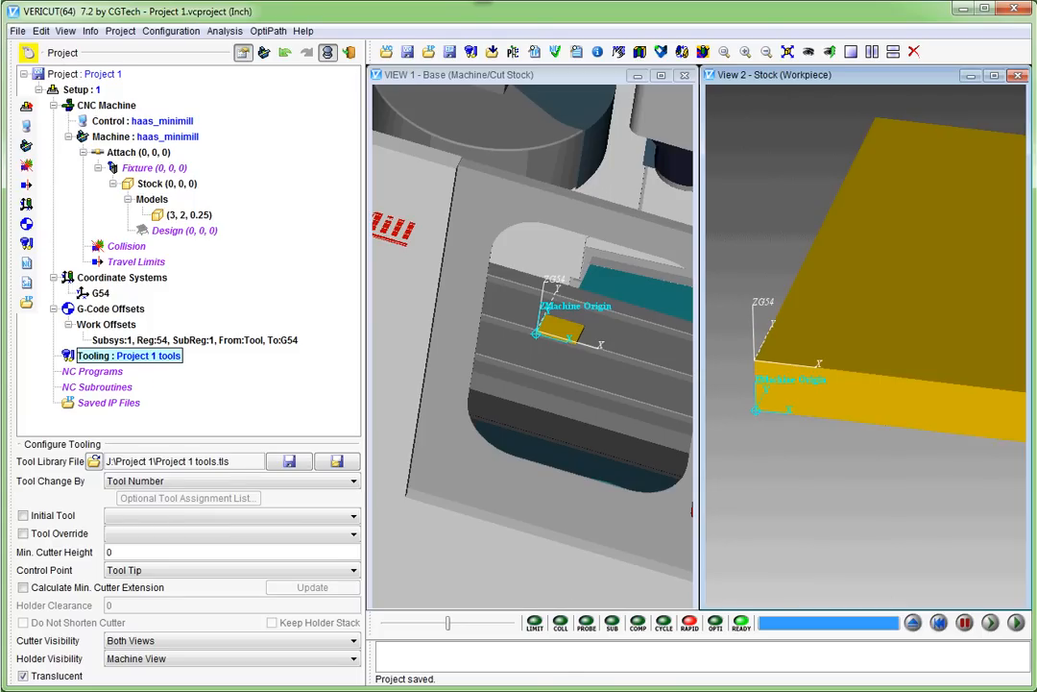
# Step: Check the saved files in the Project 1 folder on Transcend (J:) in Windows Explorer, then close the window
pyautogui.press('super+e')
pyautogui.doubleClick(521, 242)
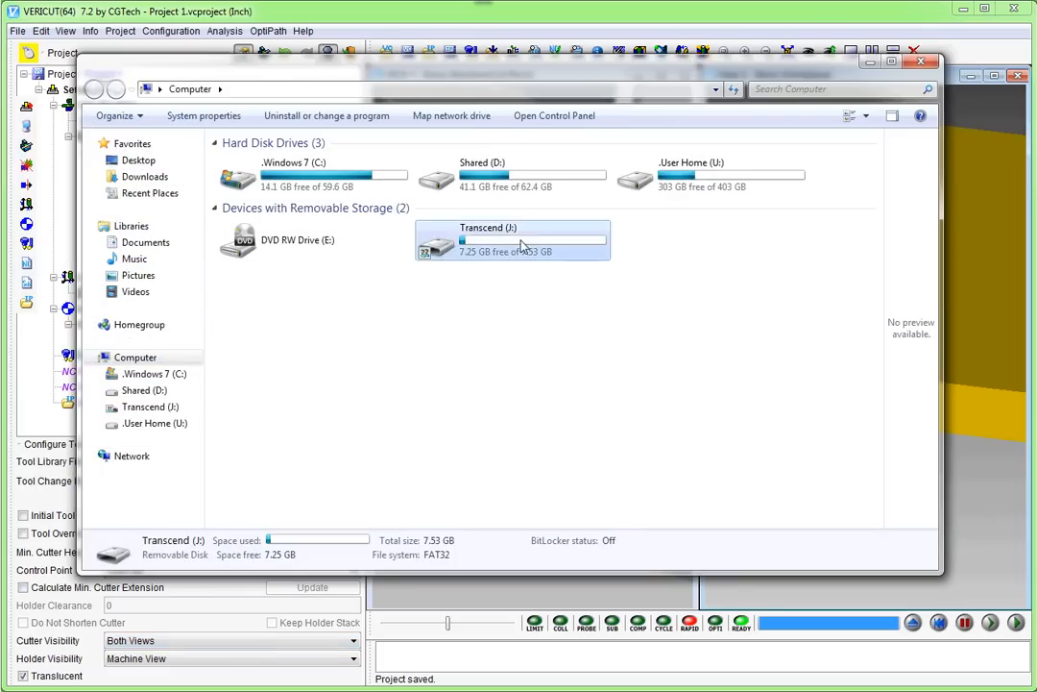
pyautogui.doubleClick(247, 178)
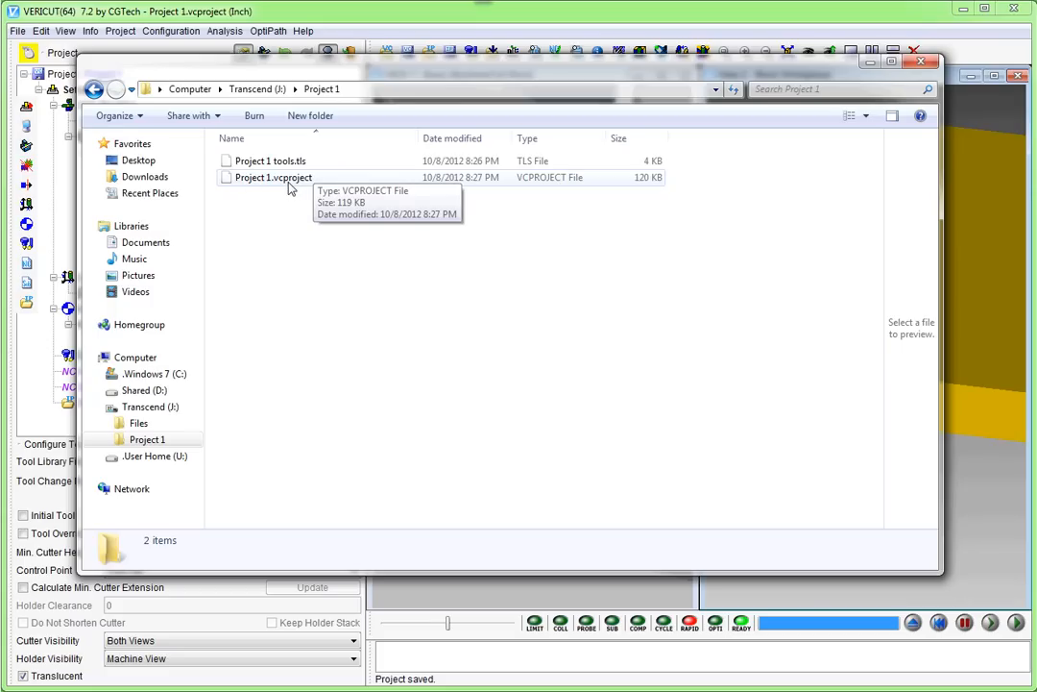
pyautogui.click(920, 65)
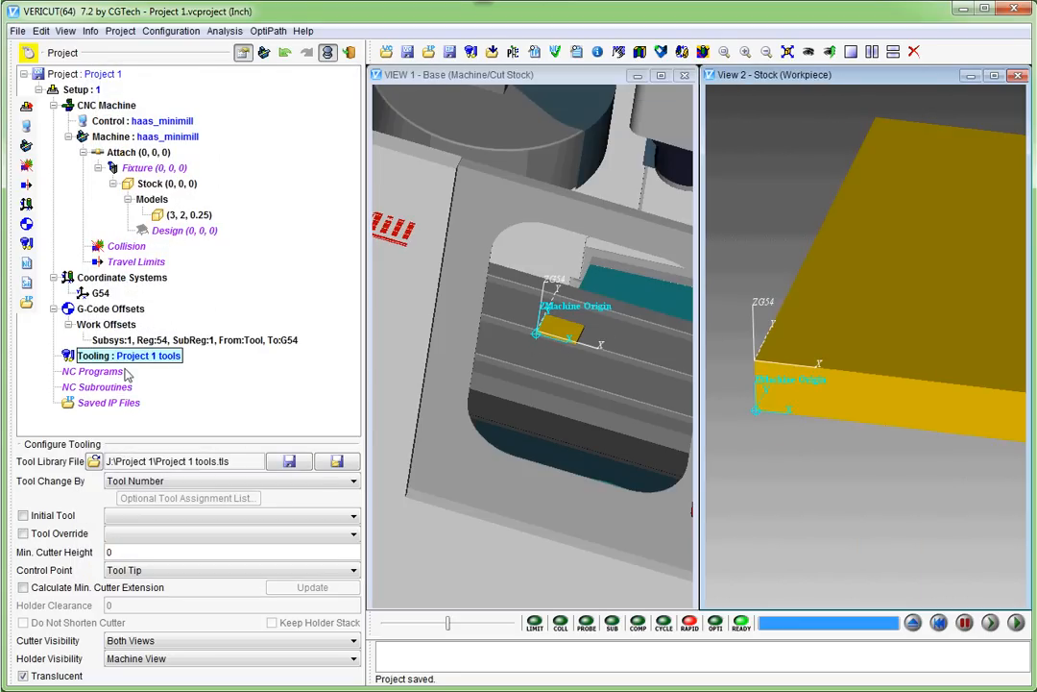
# Step: Fit the entire stock block in the workpiece view
pyautogui.scroll(-3, 785, 332)
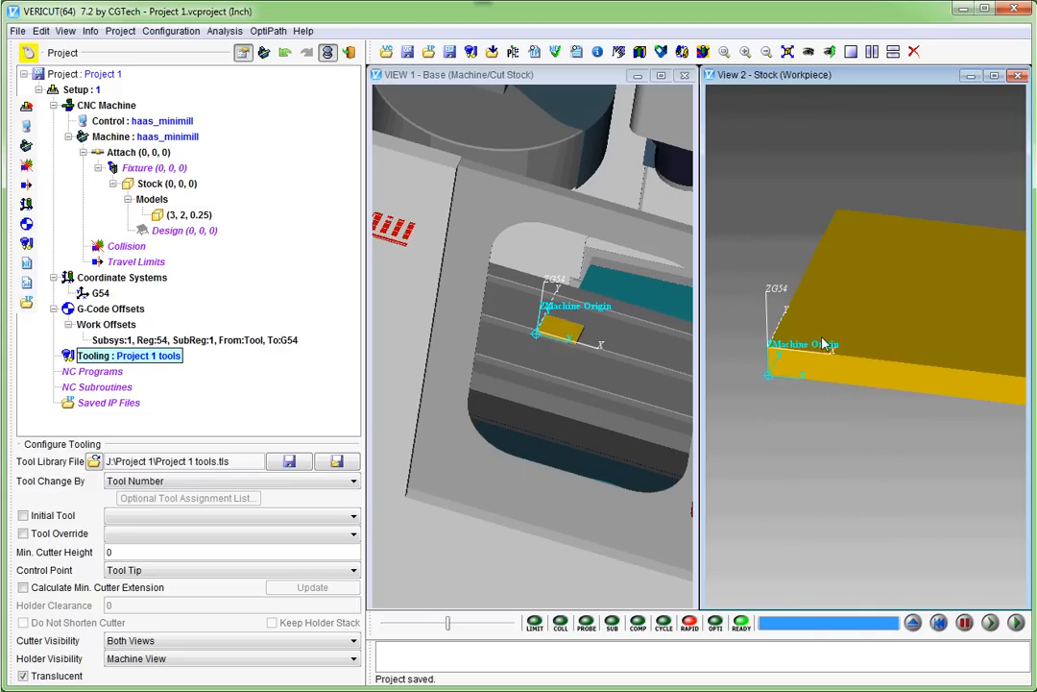
pyautogui.rightClick(809, 451)
pyautogui.click(840, 553)
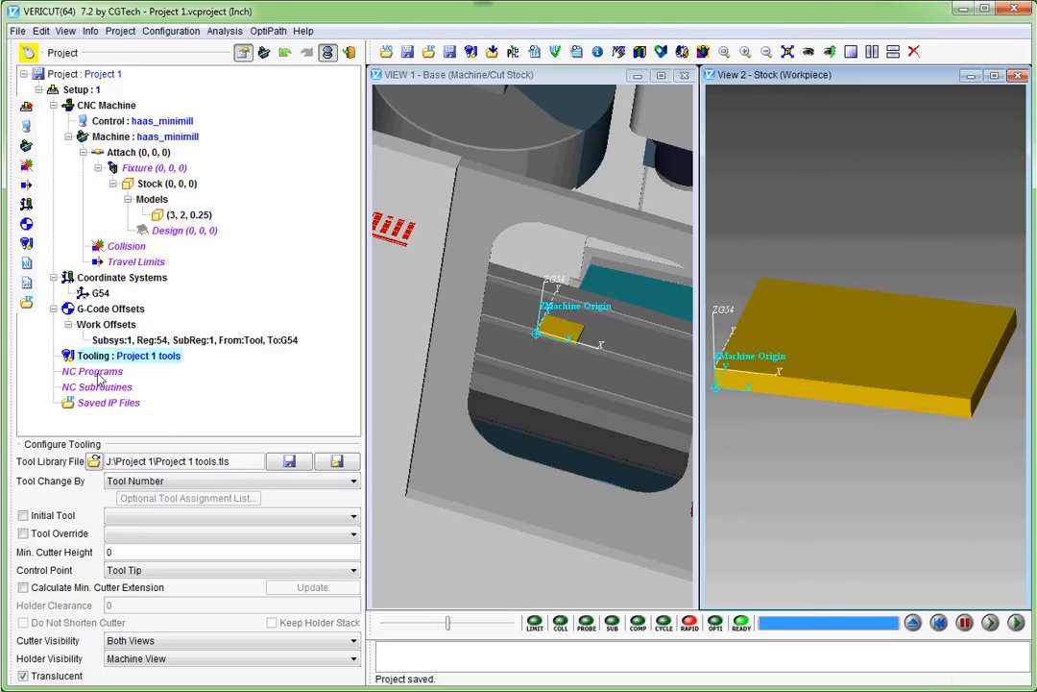
# Step: Switch to WordPad and review the G-code program Project 1.nc from its beginning
pyautogui.hotkey('alt', 'Tab')
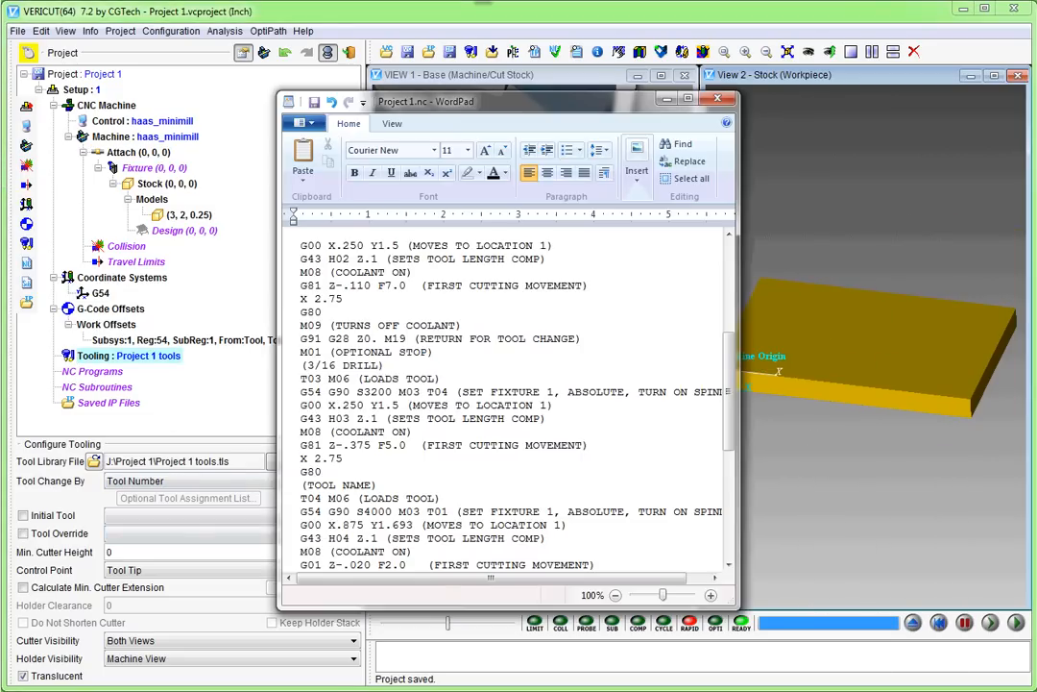
pyautogui.moveTo(444, 102); pyautogui.dragTo(416, 64)
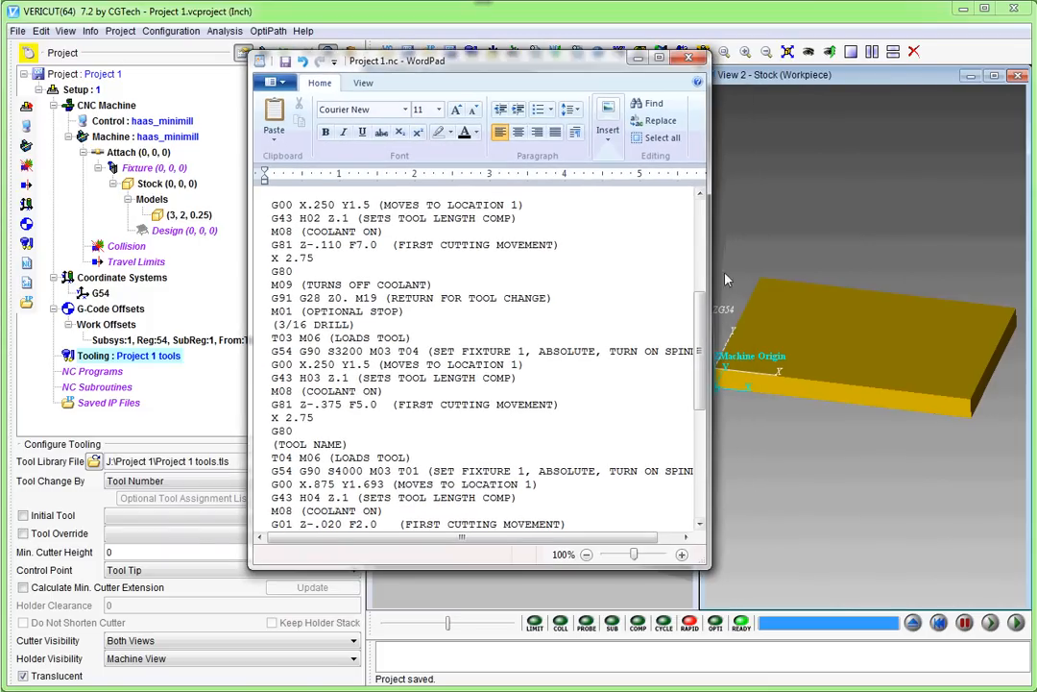
pyautogui.moveTo(699, 346); pyautogui.dragTo(701, 215)
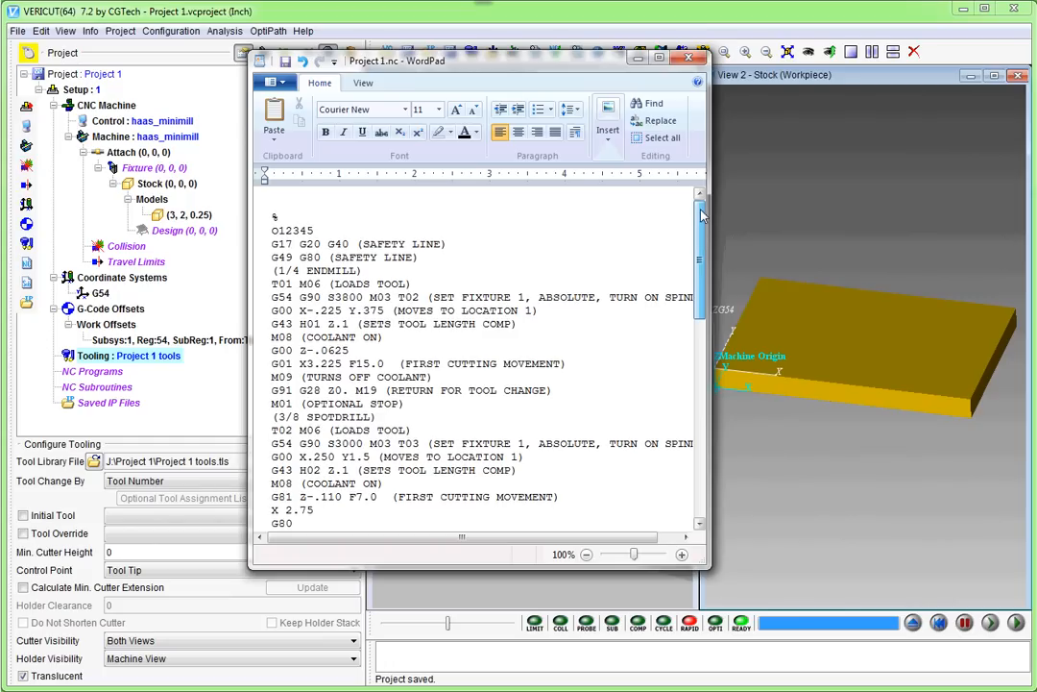
pyautogui.moveTo(701, 223)
pyautogui.mouseDown()
pyautogui.moveTo(716, 415)
pyautogui.moveTo(703, 217)
pyautogui.mouseUp()
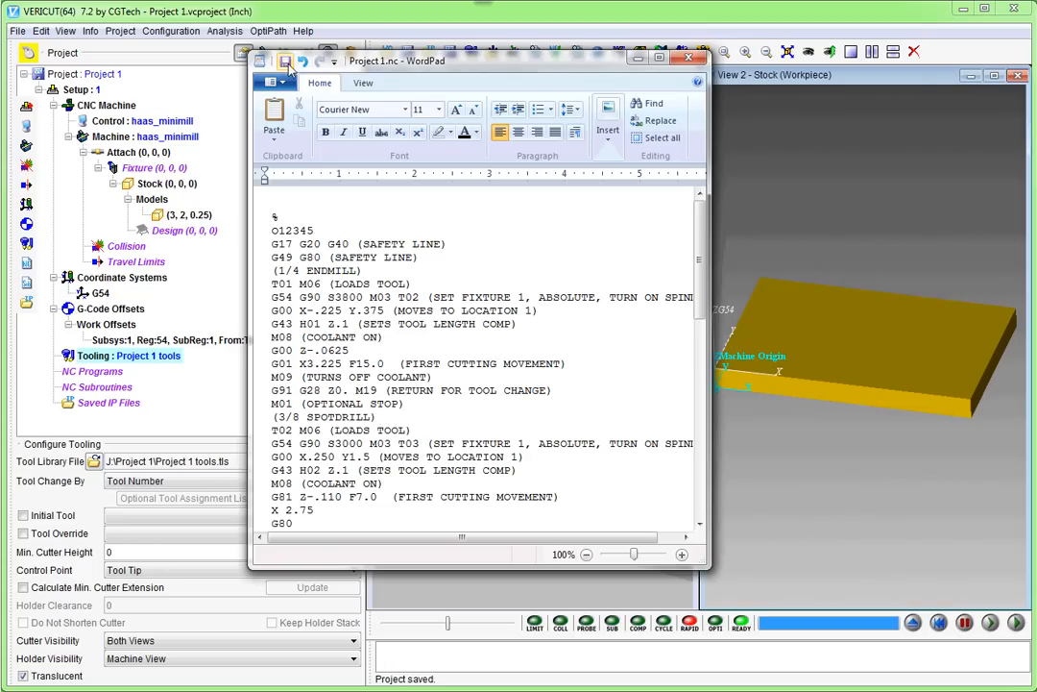
# Step: Save the G-code as Project 1.nc in Text Document format in J:\Project 1, accept the text-only format, and return to VERICUT
pyautogui.click(272, 82)
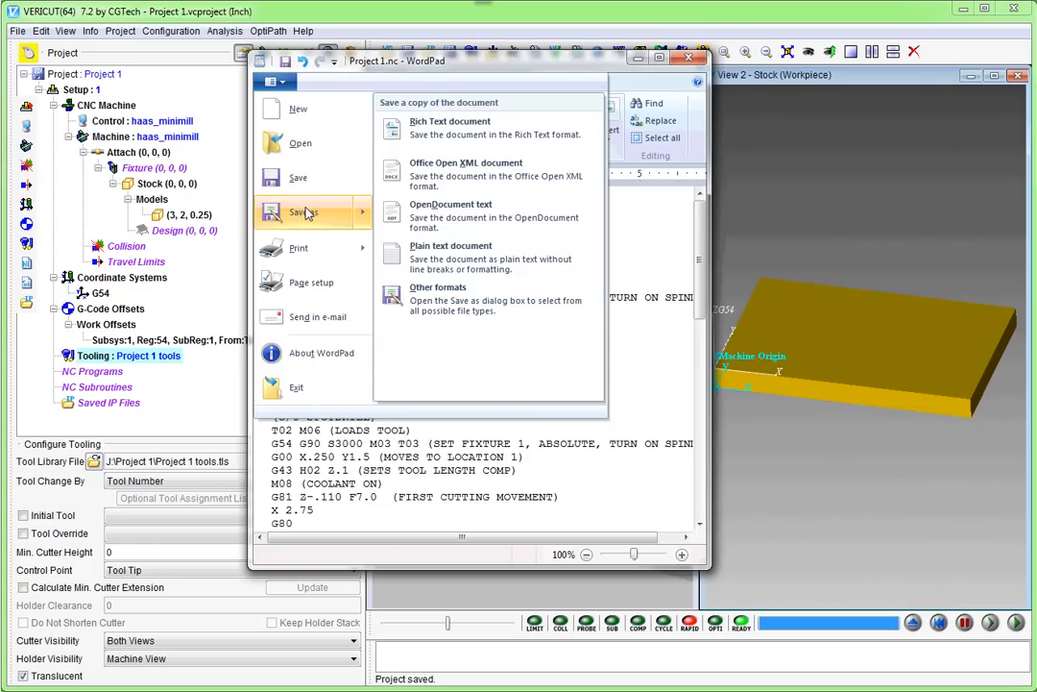
pyautogui.click(309, 213)
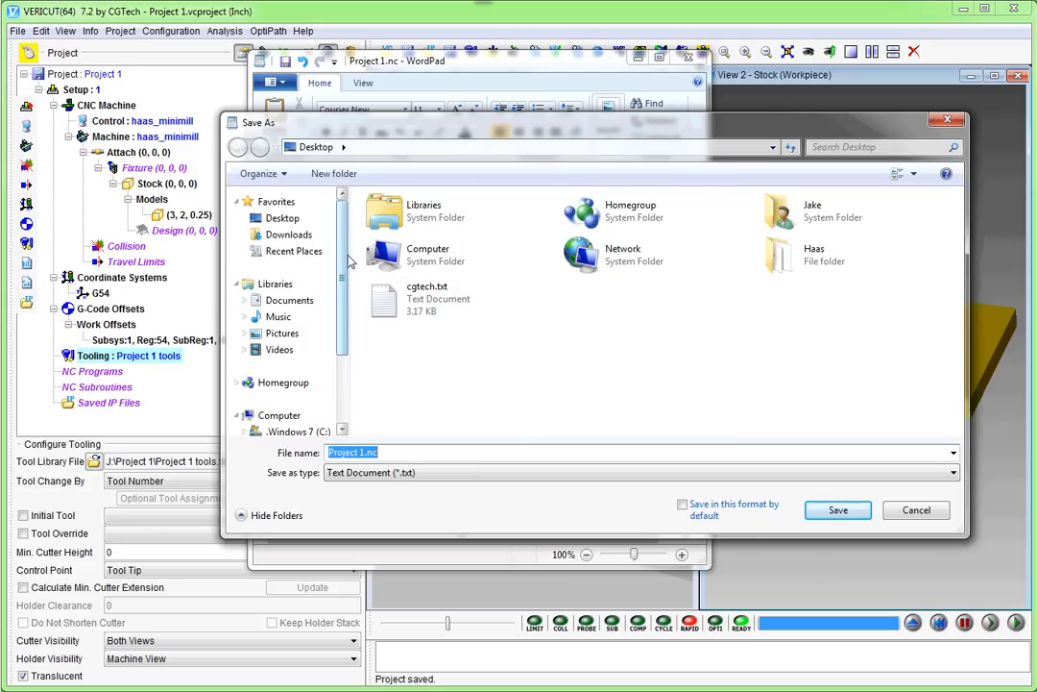
pyautogui.scroll(-3, 288, 288)
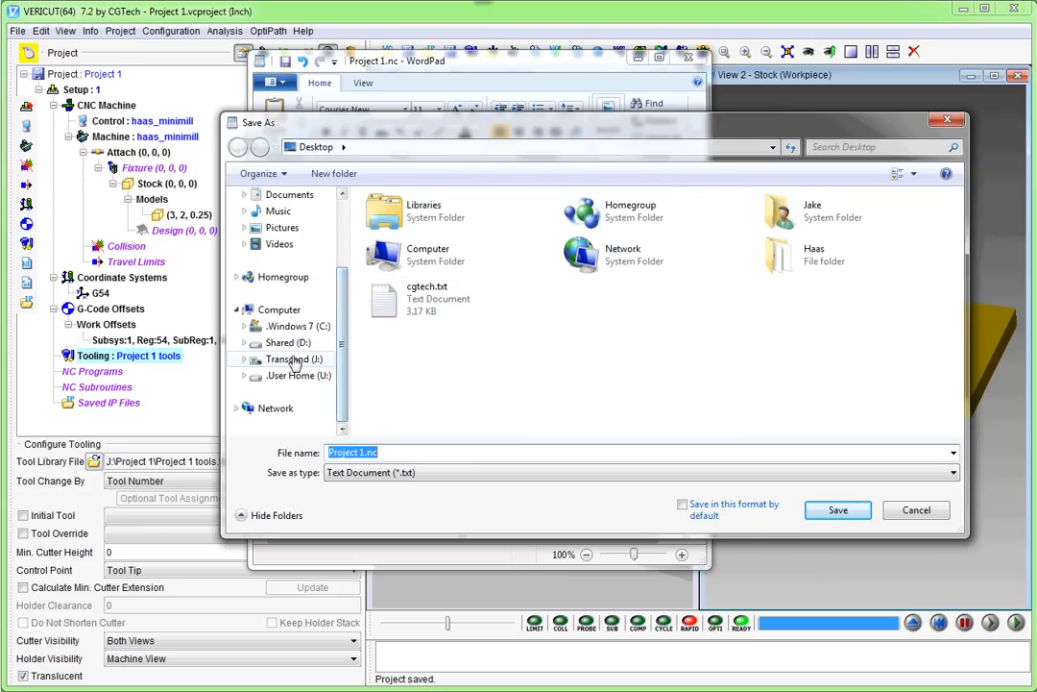
pyautogui.click(293, 360)
pyautogui.doubleClick(396, 238)
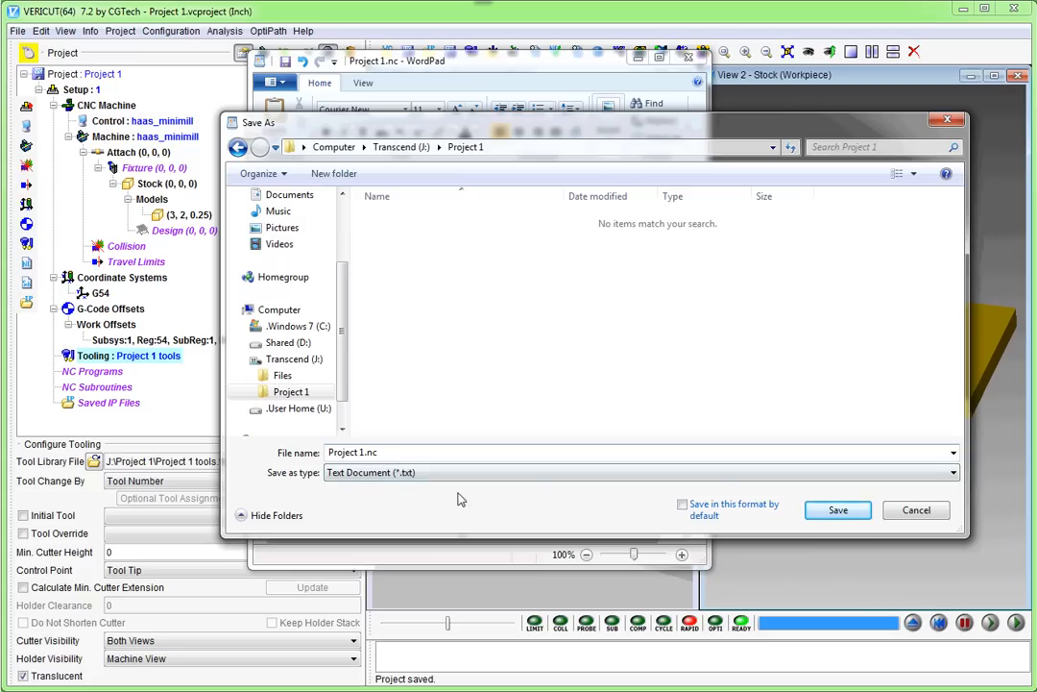
pyautogui.click(544, 472)
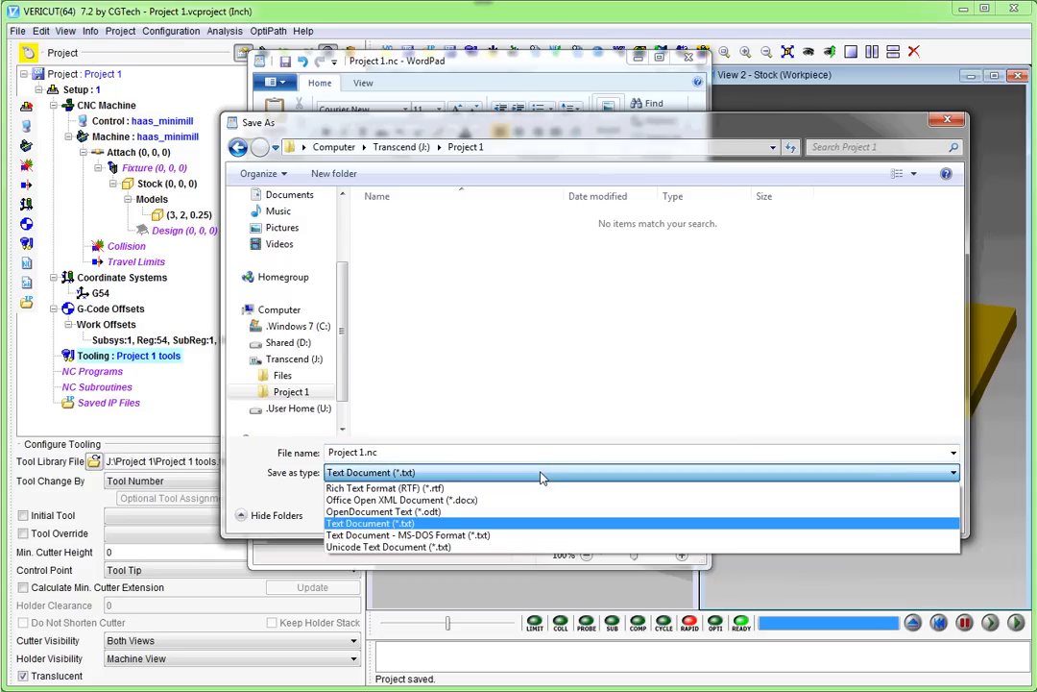
pyautogui.click(737, 522)
pyautogui.click(843, 510)
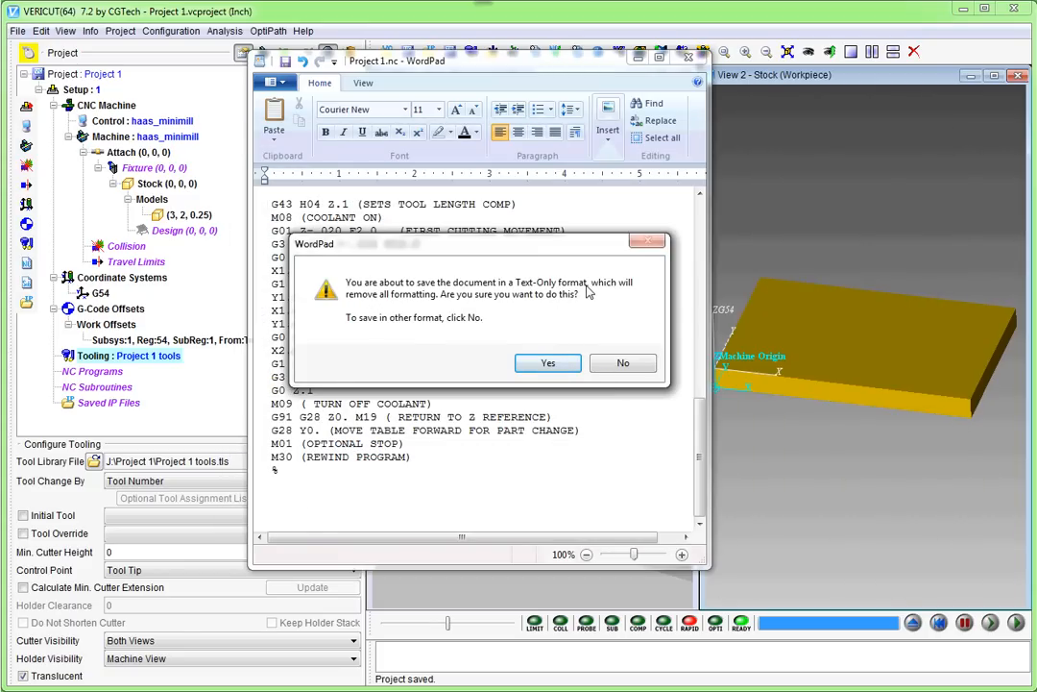
pyautogui.click(545, 364)
pyautogui.click(712, 461)
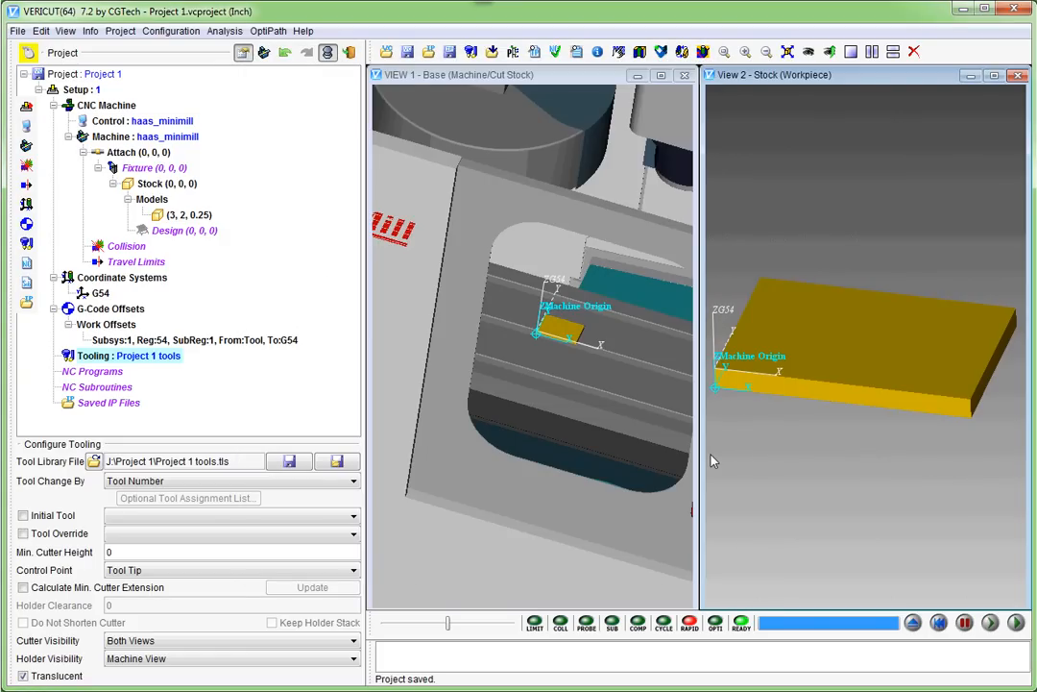
# Step: Open Project 1.nc from the Project 1 folder in Windows Explorer to check its contents, then close both windows
pyautogui.press('super+e')
pyautogui.doubleClick(431, 226)
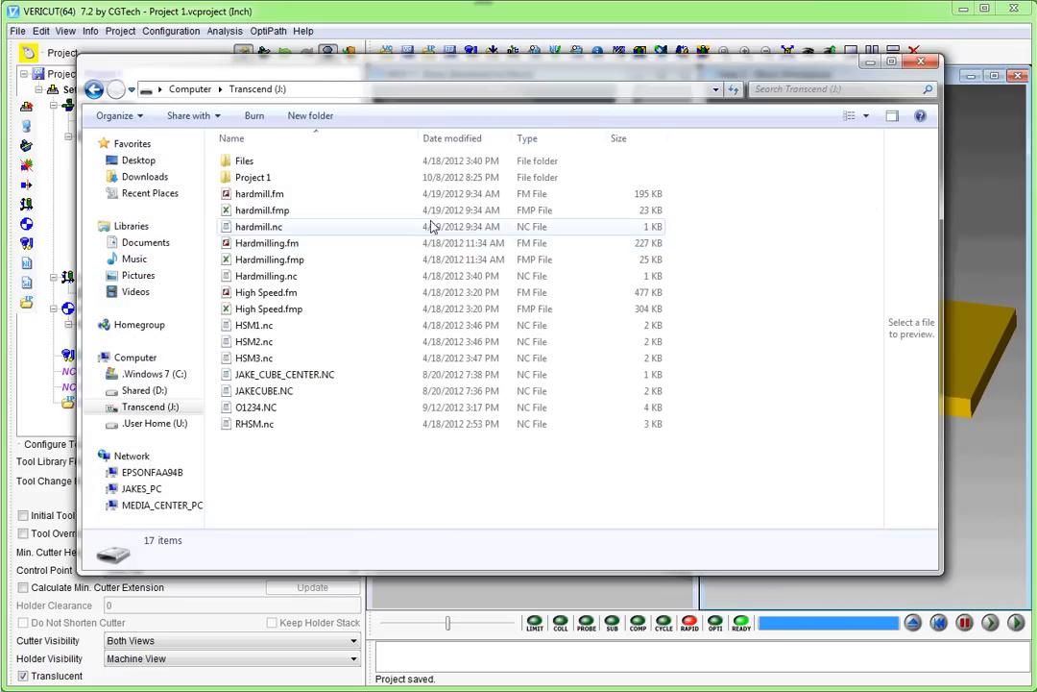
pyautogui.doubleClick(255, 177)
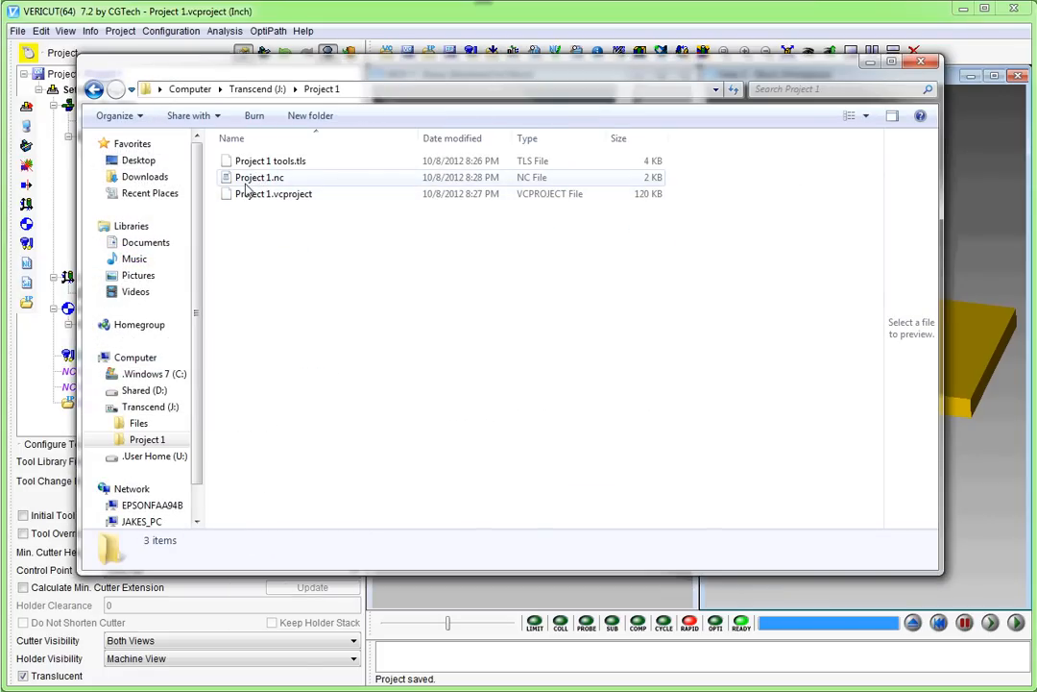
pyautogui.click(284, 181)
pyautogui.doubleClick(258, 181)
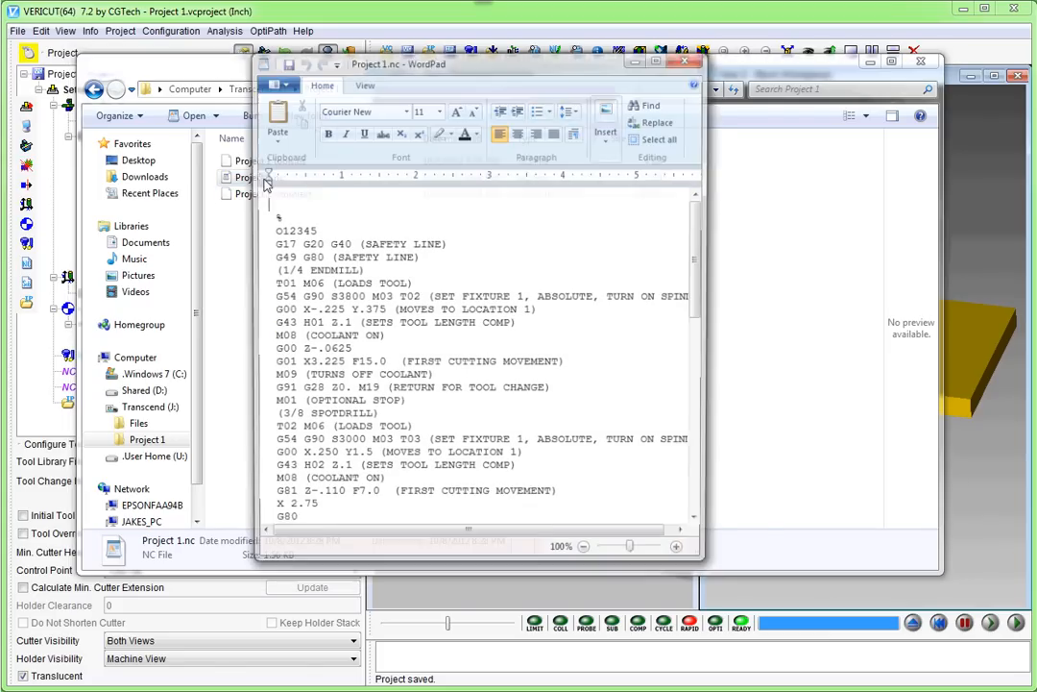
pyautogui.click(692, 62)
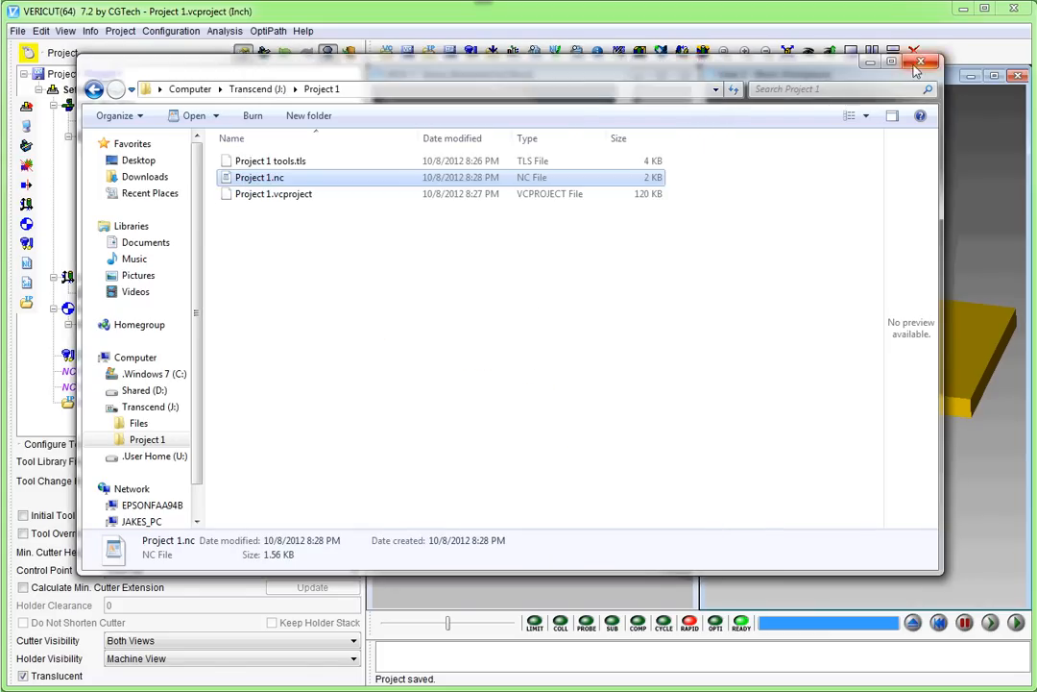
pyautogui.click(920, 61)
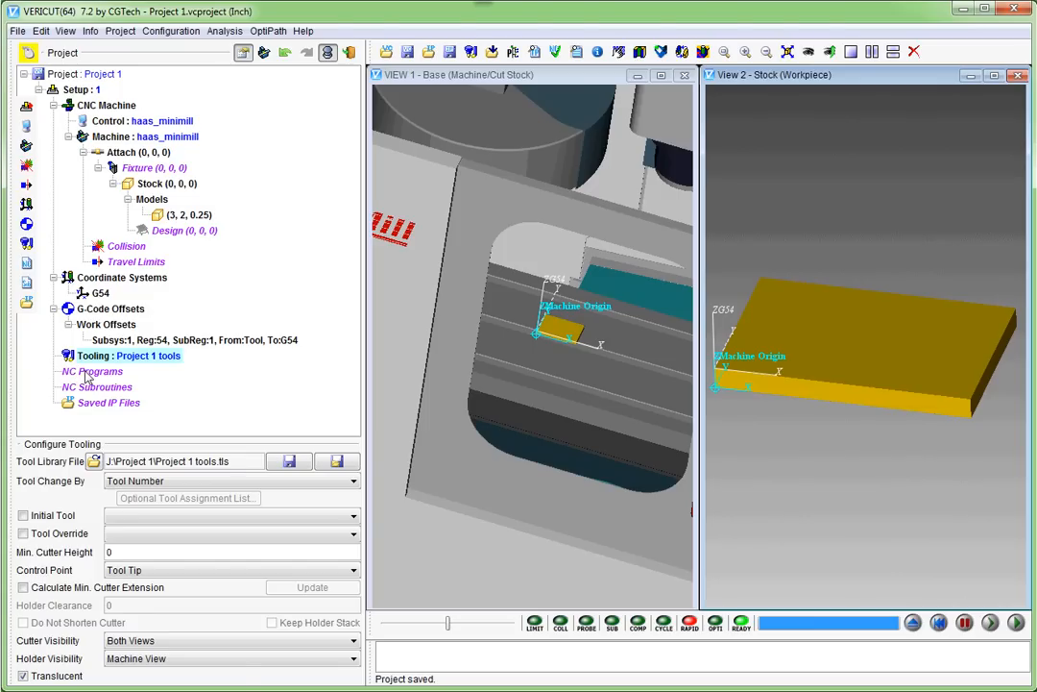
# Step: Add Project 1.nc from the J:\Project 1 folder as the project's NC program and save the project
pyautogui.doubleClick(92, 372)
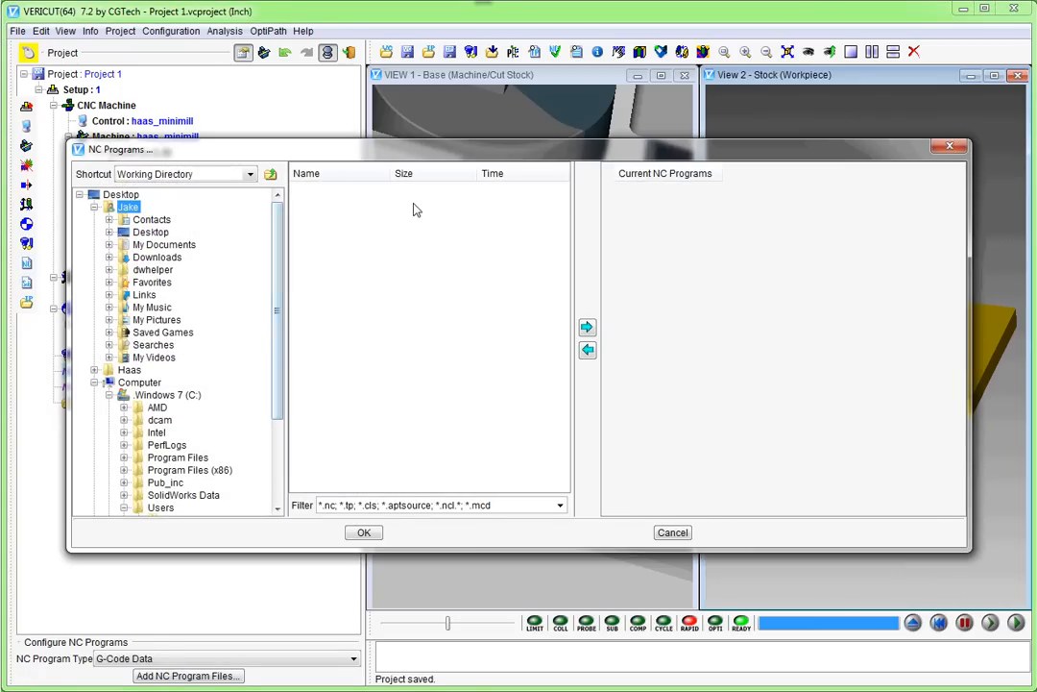
pyautogui.scroll(-1, 281, 270)
pyautogui.scroll(-2, 280, 270)
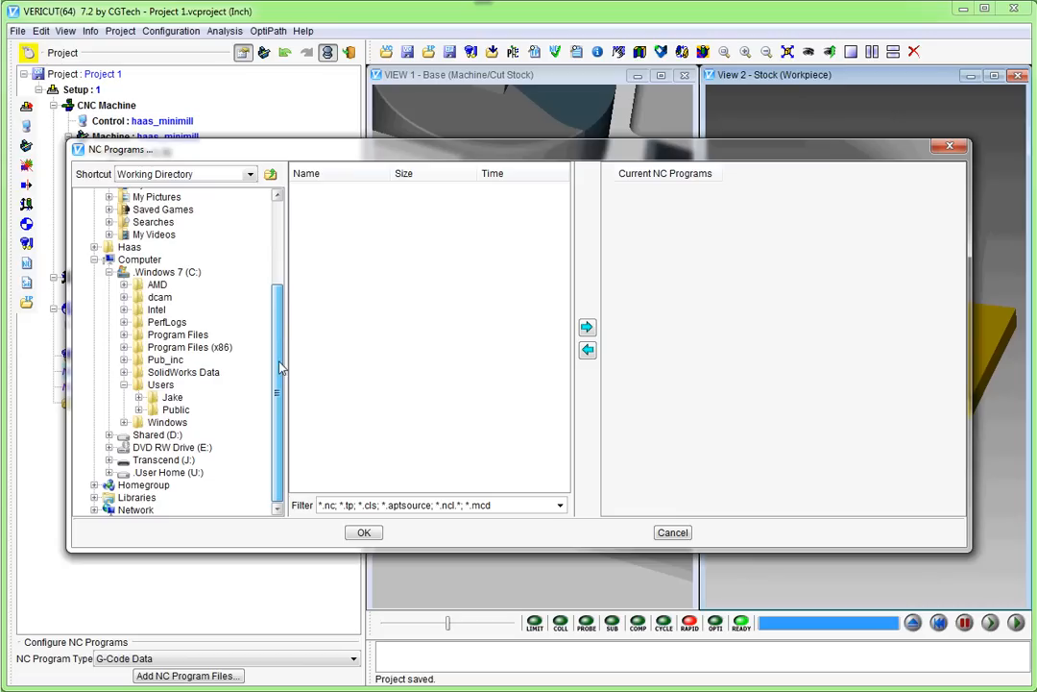
pyautogui.doubleClick(125, 463)
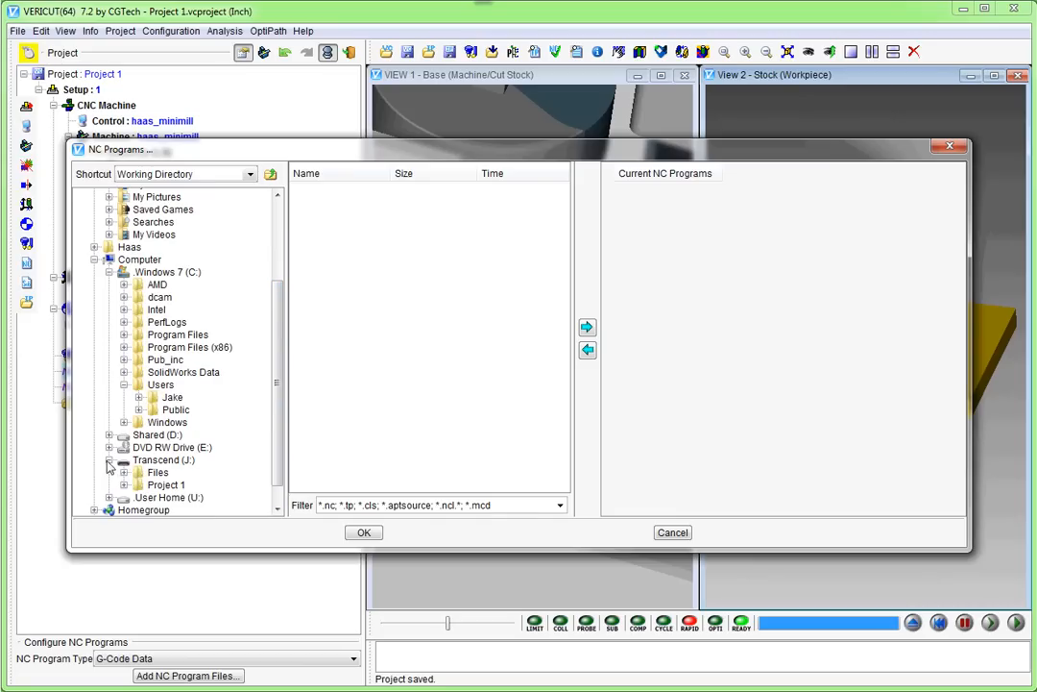
pyautogui.click(161, 485)
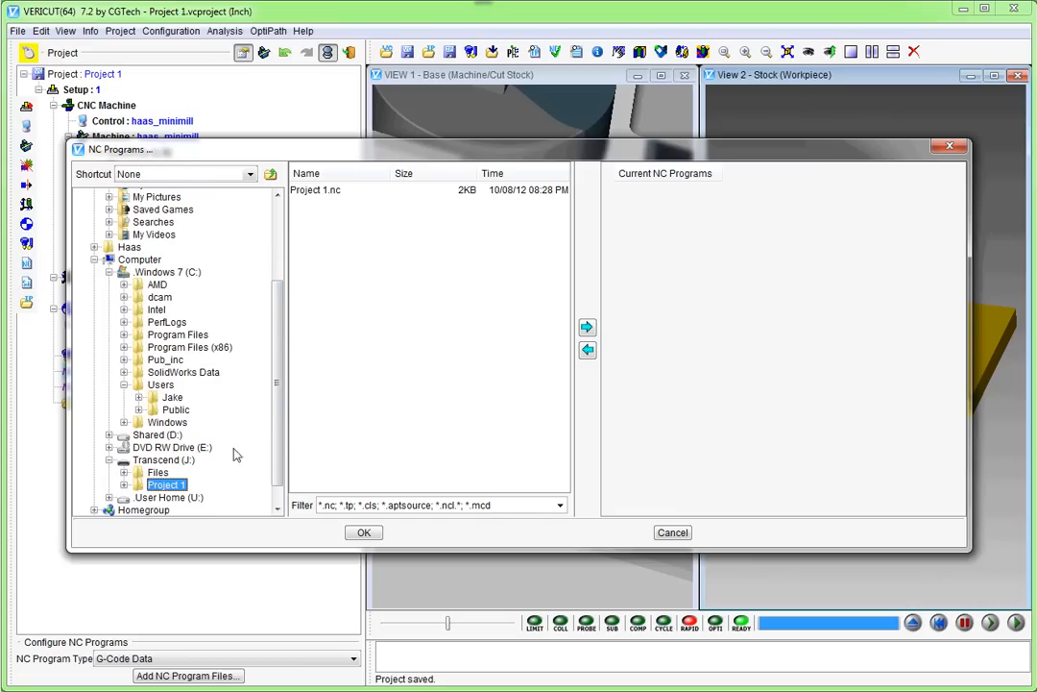
pyautogui.click(319, 193)
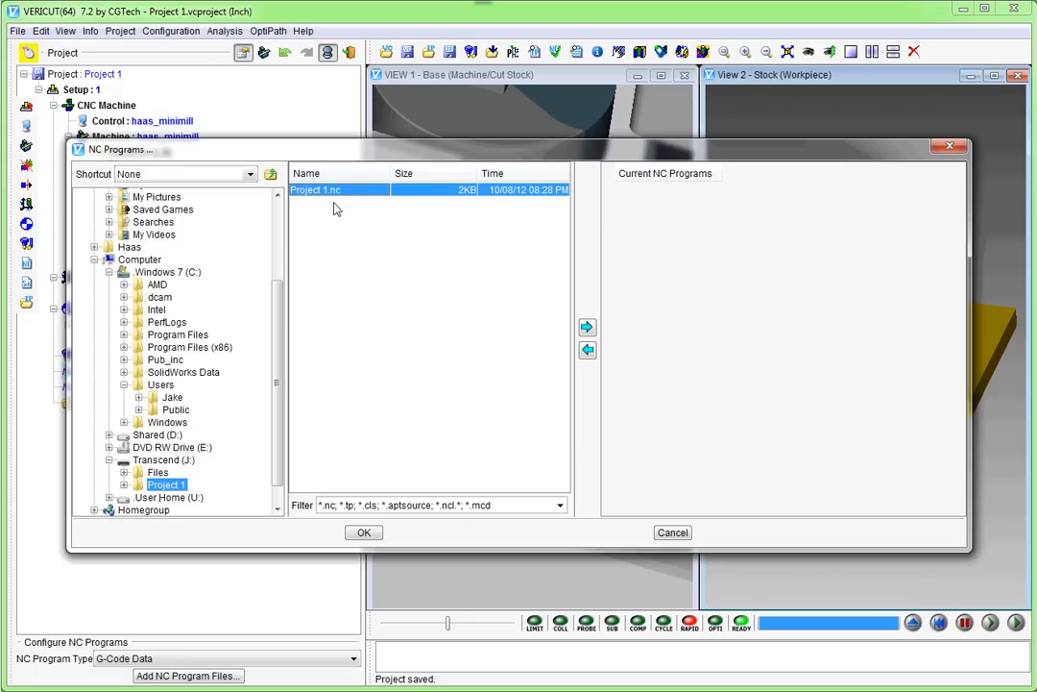
pyautogui.click(588, 327)
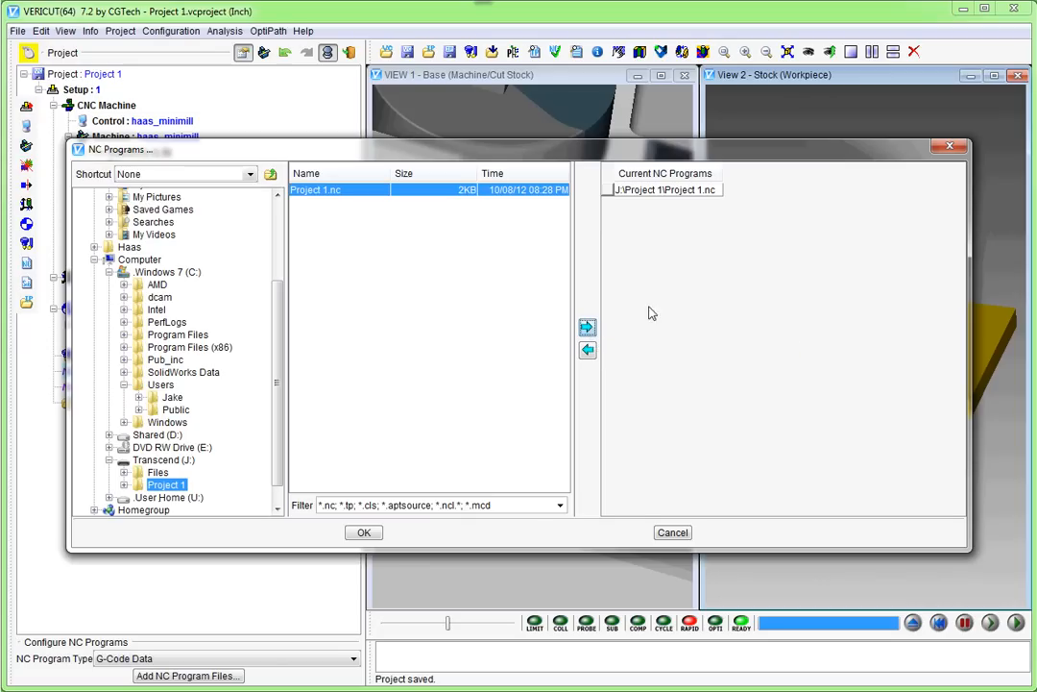
pyautogui.click(364, 532)
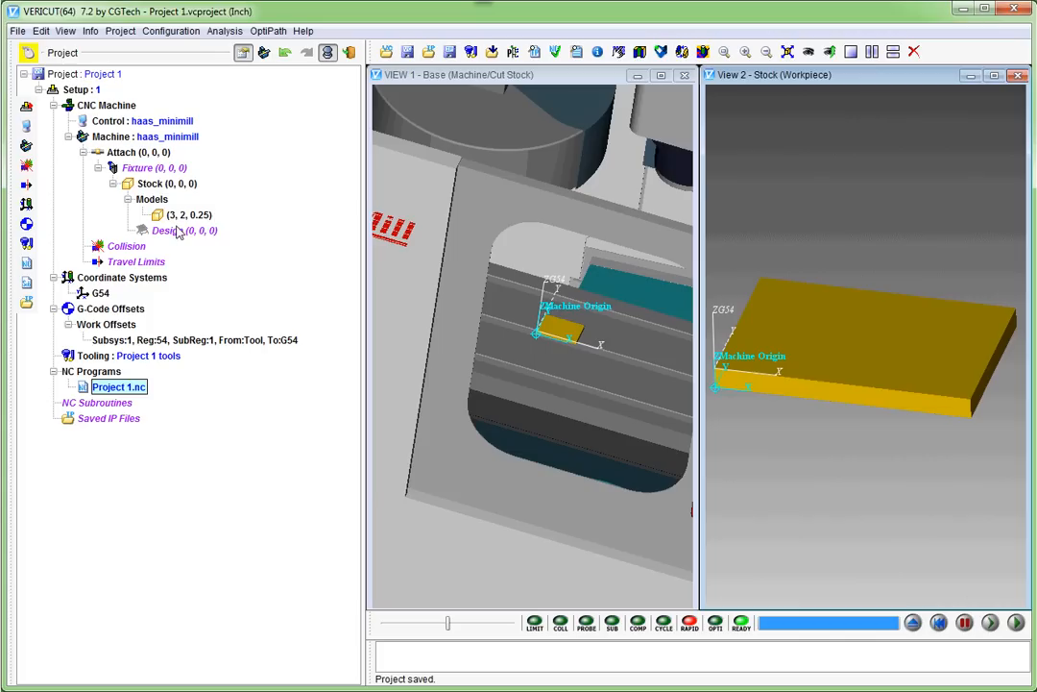
pyautogui.click(21, 31)
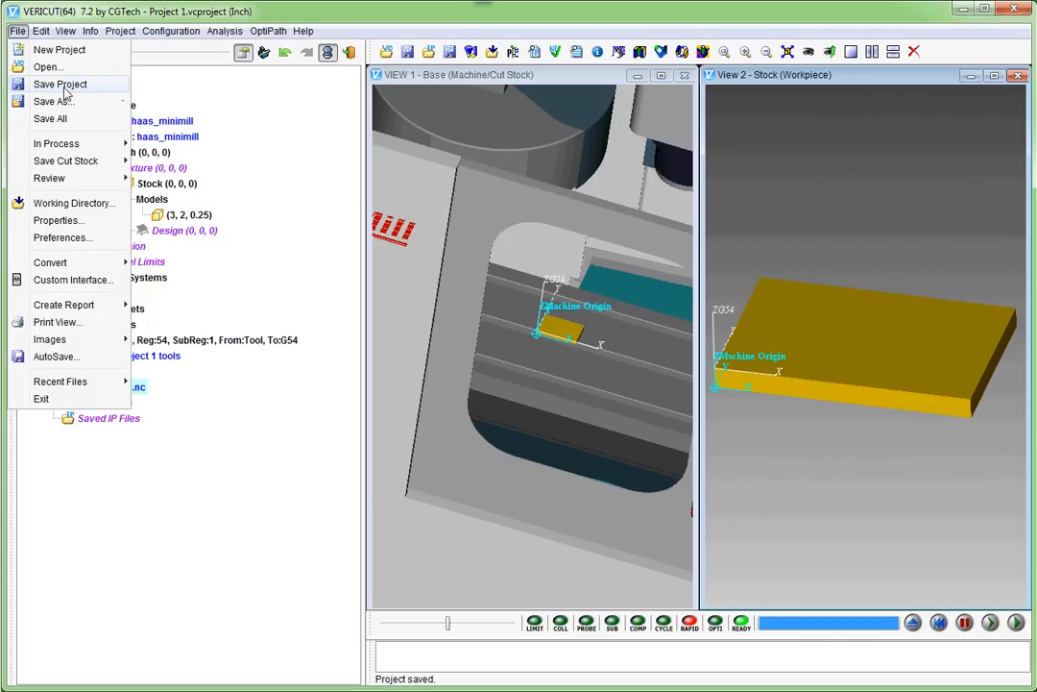
pyautogui.click(59, 84)
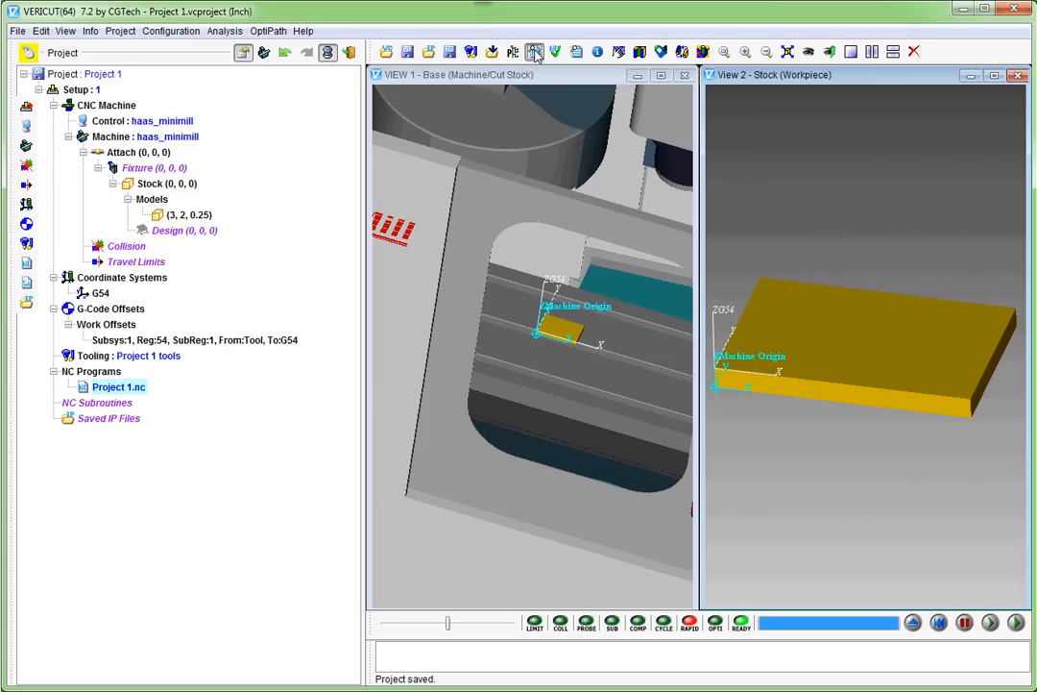
# Step: Show the NC program window beside the views, enlarge it, and reset the model so it lists Project 1.nc
pyautogui.click(535, 52)
pyautogui.moveTo(509, 205); pyautogui.dragTo(196, 94)
pyautogui.moveTo(303, 404); pyautogui.dragTo(417, 545)
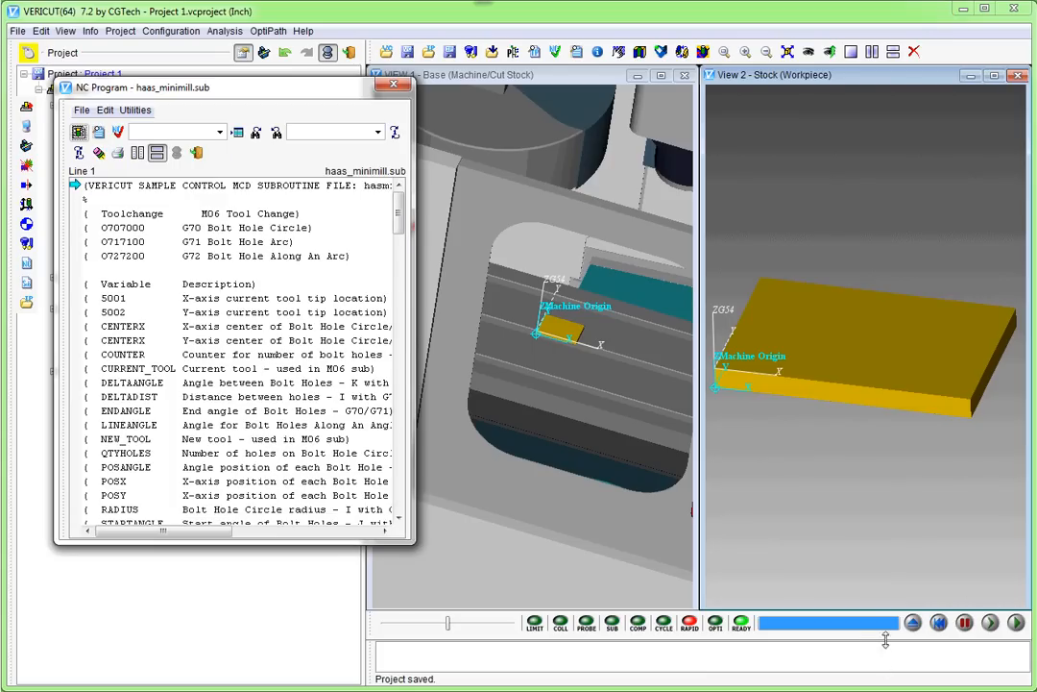
pyautogui.click(913, 623)
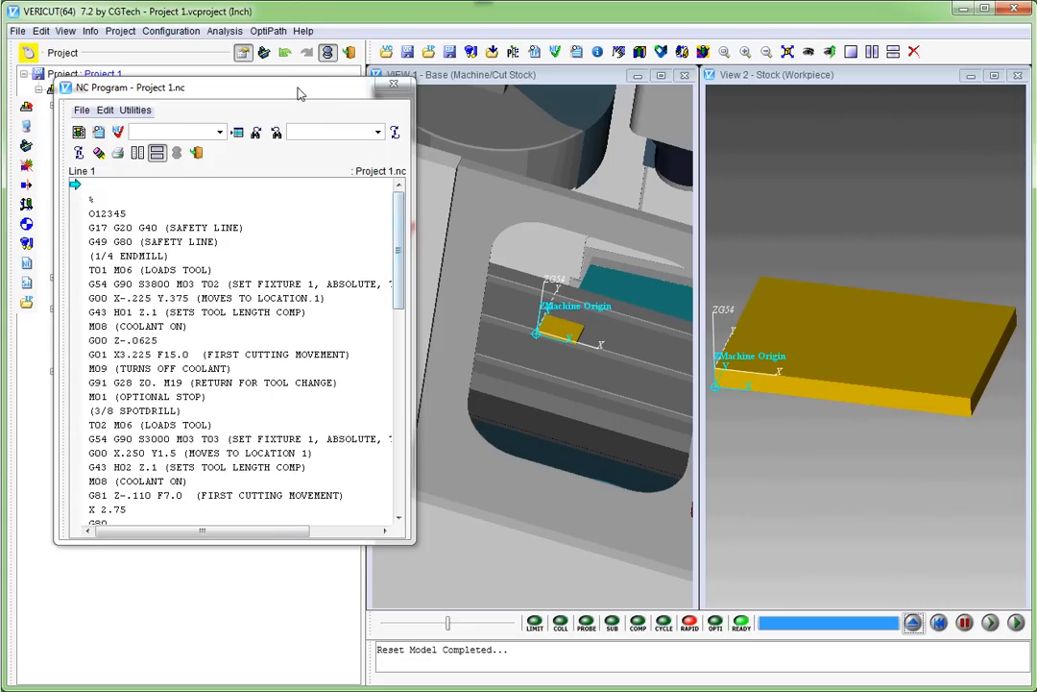
pyautogui.moveTo(295, 90); pyautogui.dragTo(257, 136)
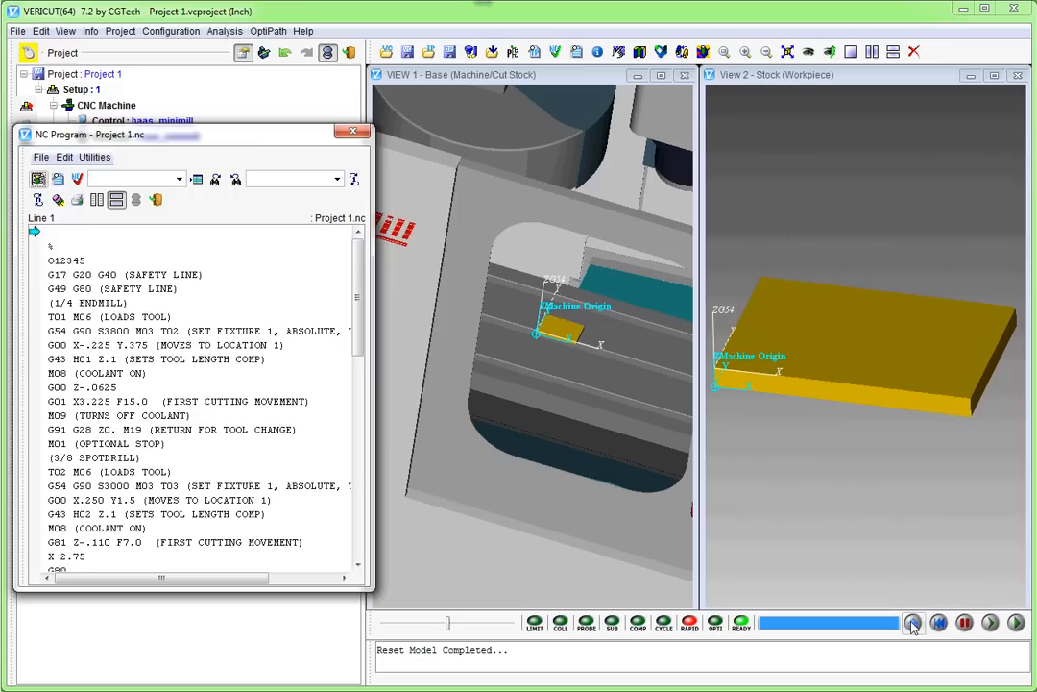
# Step: Single-step the simulation of Project 1.nc from its start to the T01 M06 tool change
pyautogui.click(992, 624)
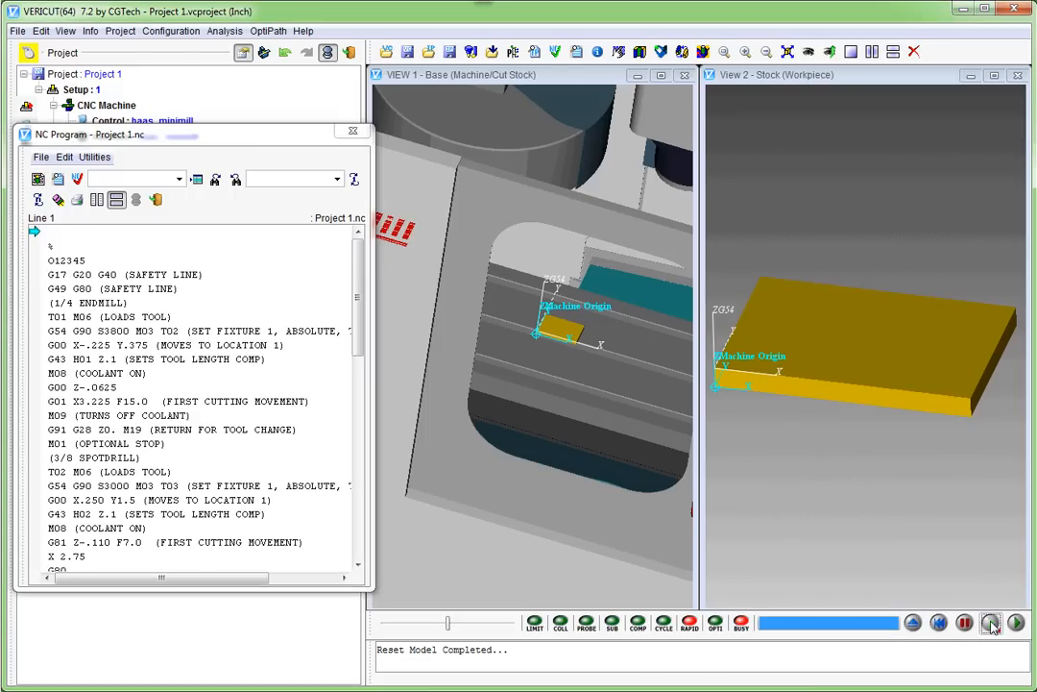
pyautogui.click(992, 625)
pyautogui.click(992, 625)
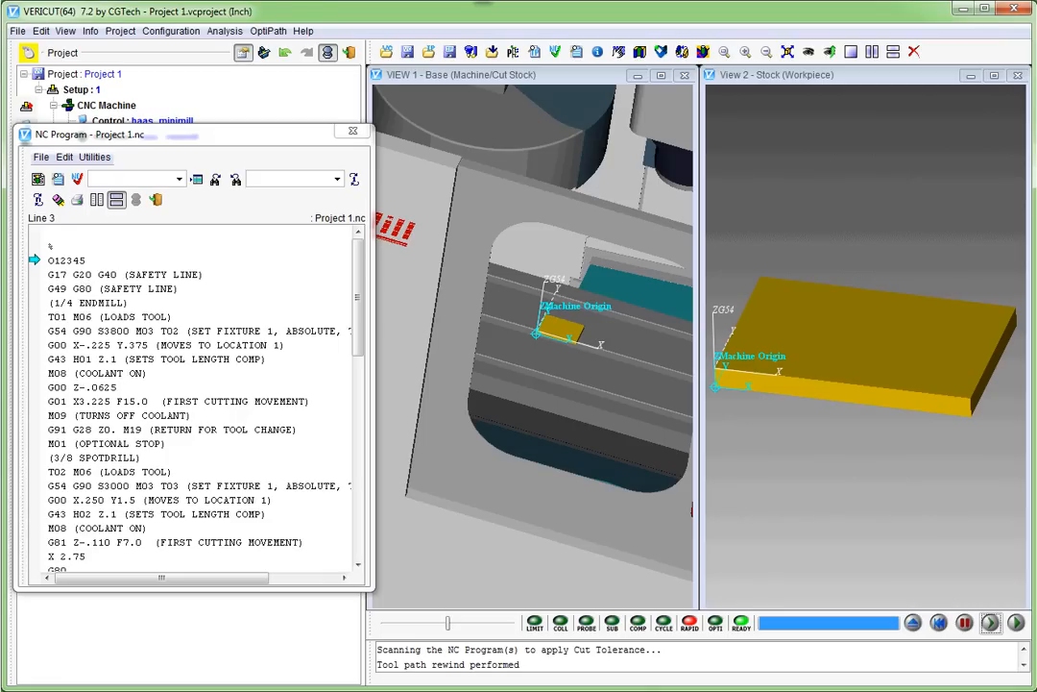
pyautogui.click(992, 624)
pyautogui.click(991, 623)
pyautogui.click(991, 624)
pyautogui.click(991, 623)
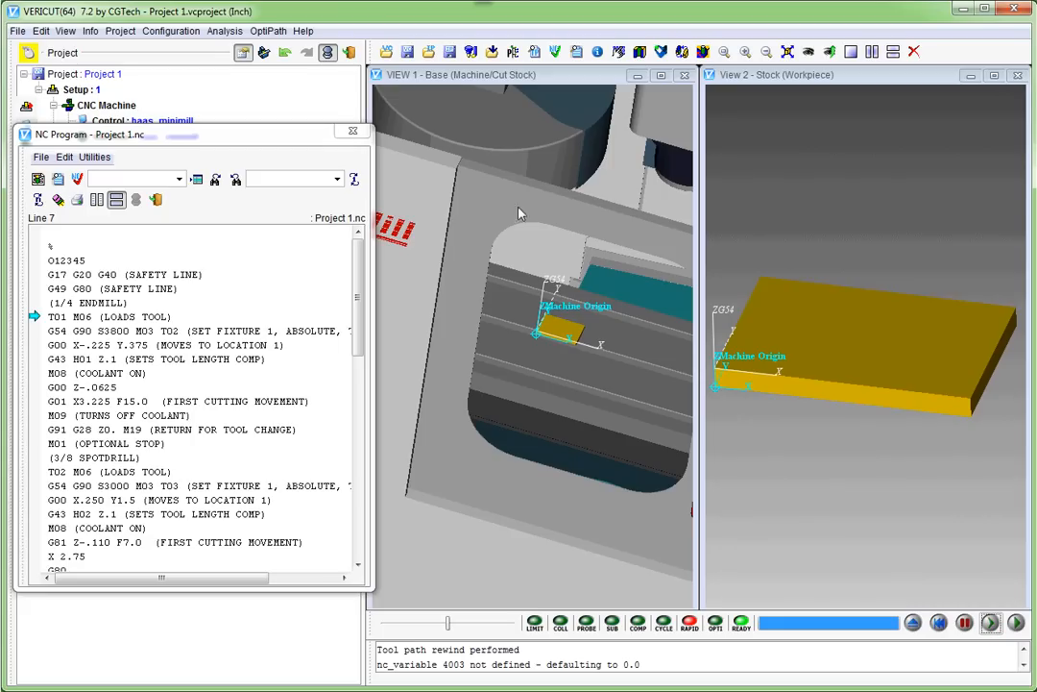
pyautogui.scroll(-5, 540, 199)
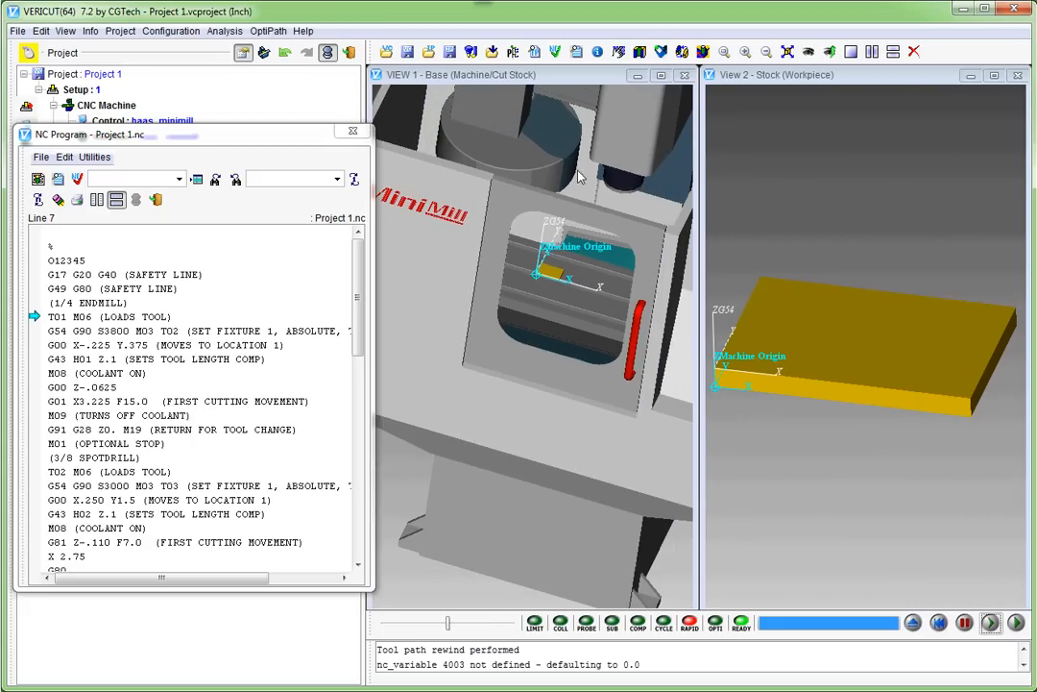
# Step: Reset the simulation and single-step again through the safety lines to the T01 M06 tool change on line 7
pyautogui.click(915, 624)
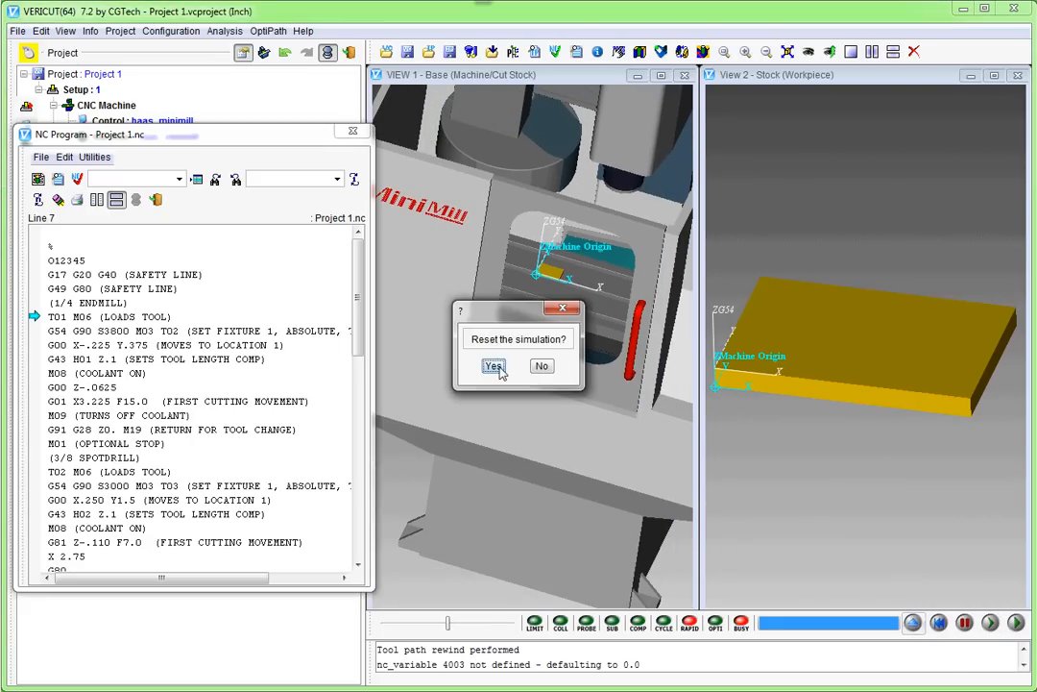
pyautogui.click(493, 367)
pyautogui.click(993, 624)
pyautogui.click(993, 625)
pyautogui.click(993, 625)
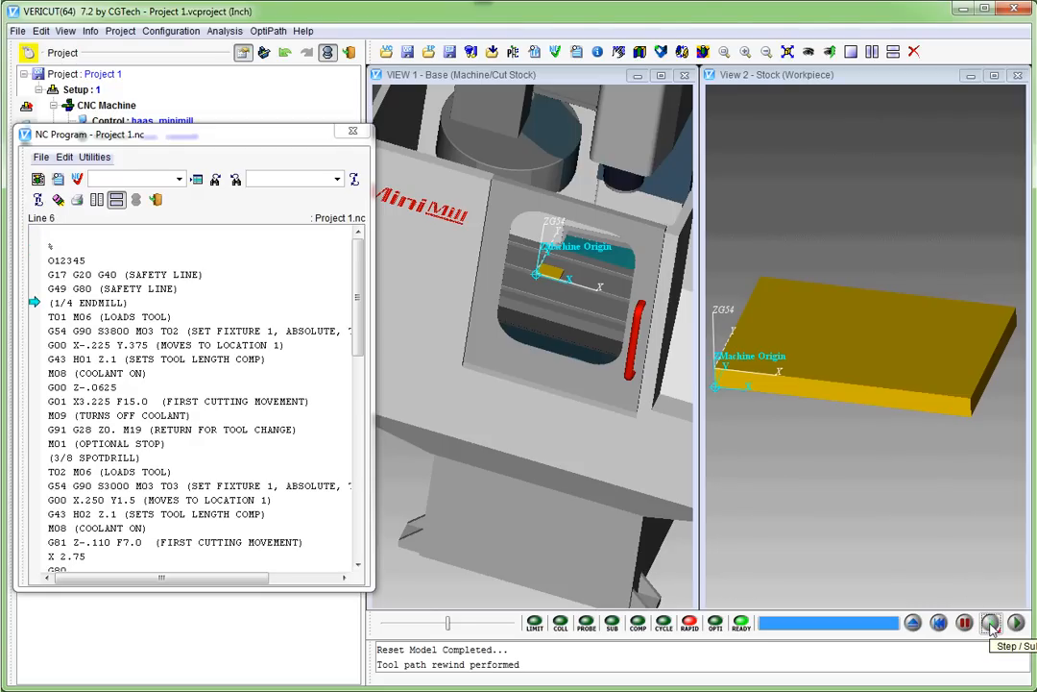
pyautogui.click(993, 624)
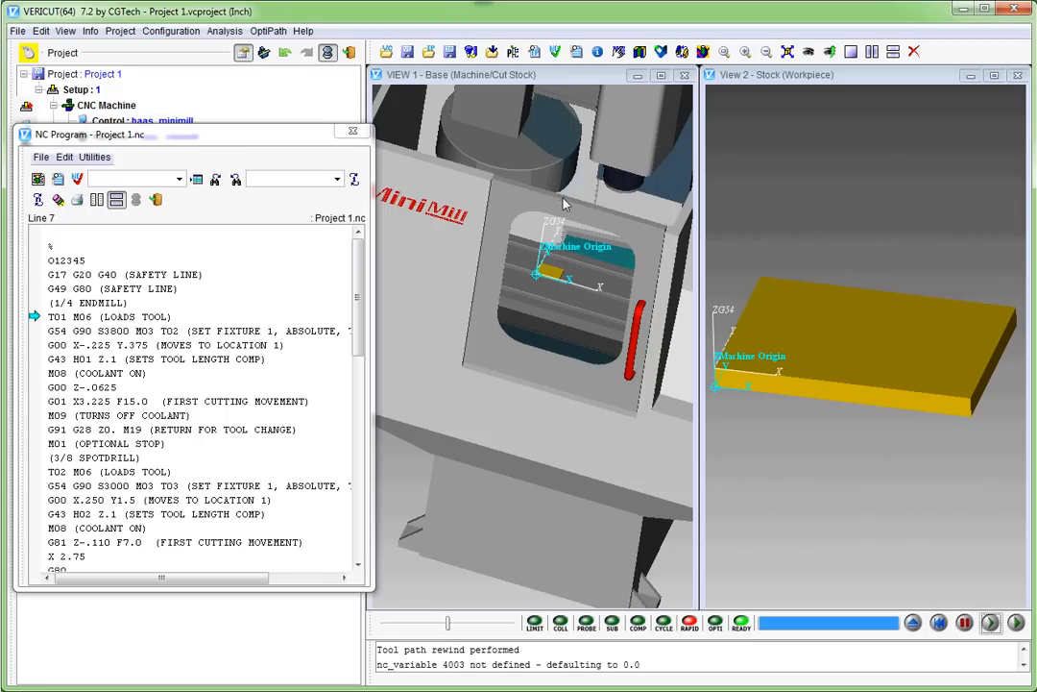
# Step: Check the loaded tool in the spindle, then single-step through the G54 and X-.225 Y.375 positioning lines to G43 H01 Z.1
pyautogui.moveTo(584, 256); pyautogui.dragTo(623, 183, button='middle')
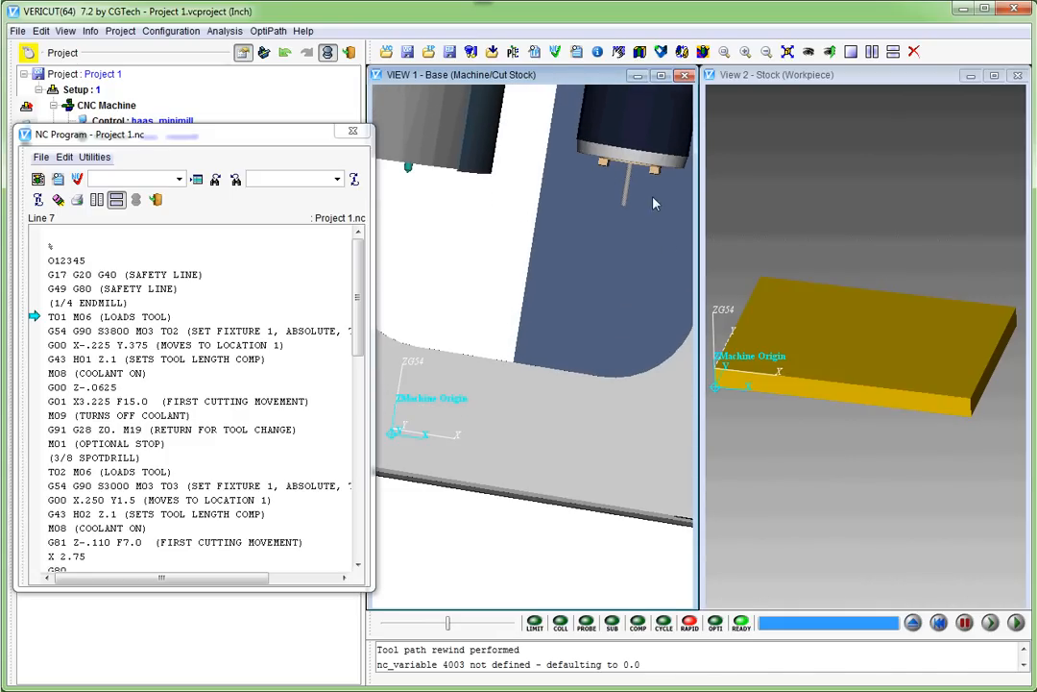
pyautogui.moveTo(615, 243); pyautogui.dragTo(592, 187, button='middle')
pyautogui.moveTo(545, 249); pyautogui.dragTo(597, 202, button='middle')
pyautogui.scroll(-2, 631, 209)
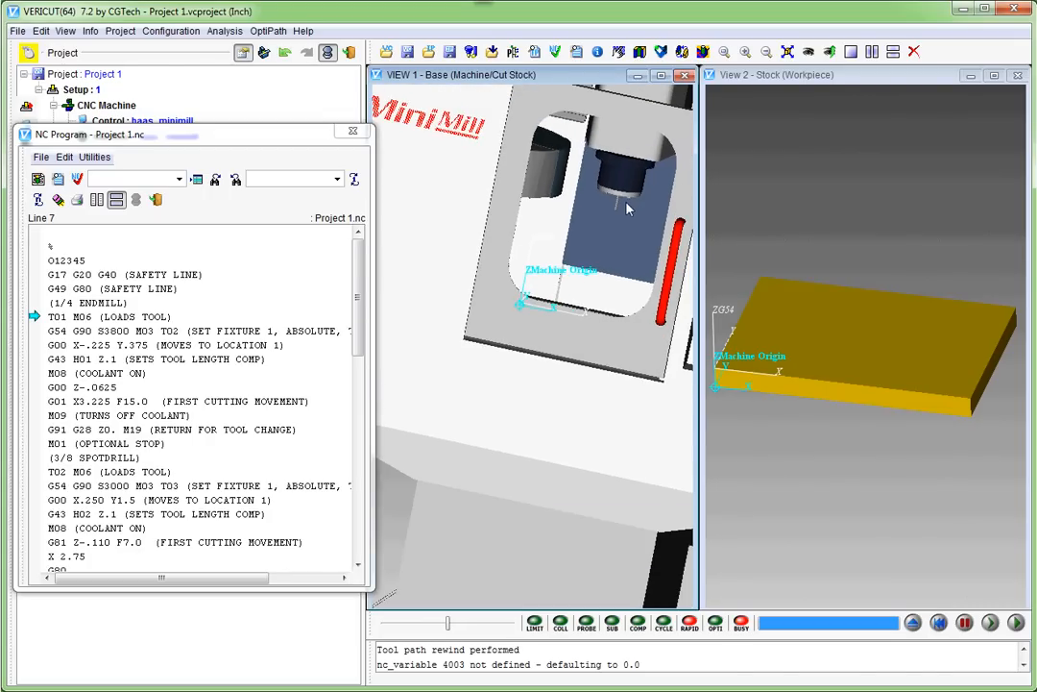
pyautogui.moveTo(617, 212); pyautogui.dragTo(584, 267, button='middle')
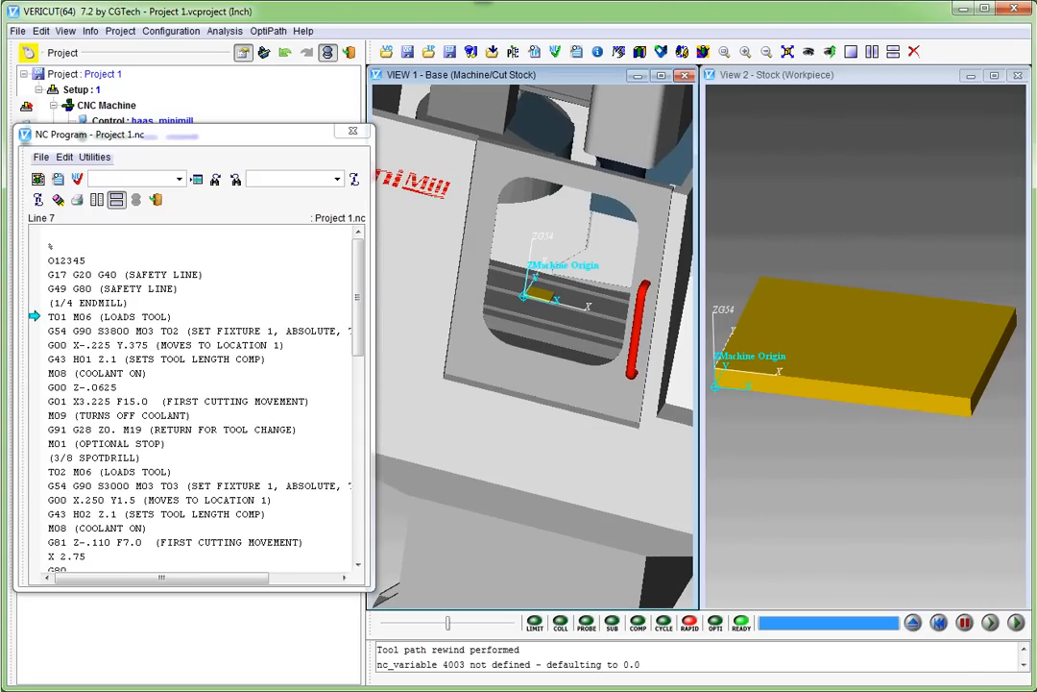
pyautogui.click(991, 624)
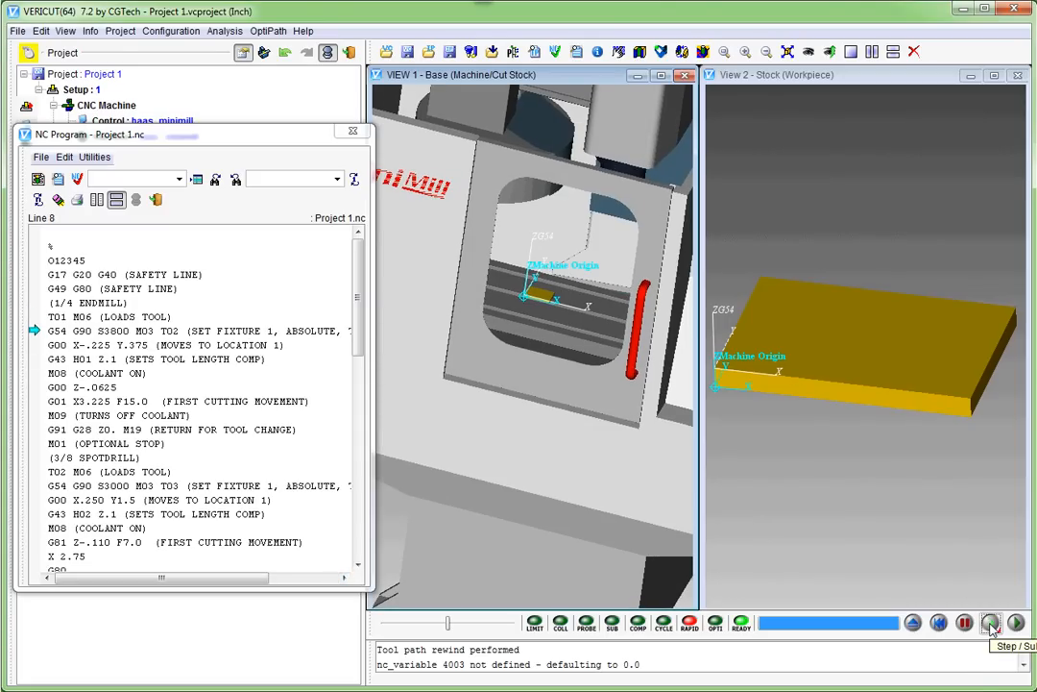
pyautogui.click(991, 624)
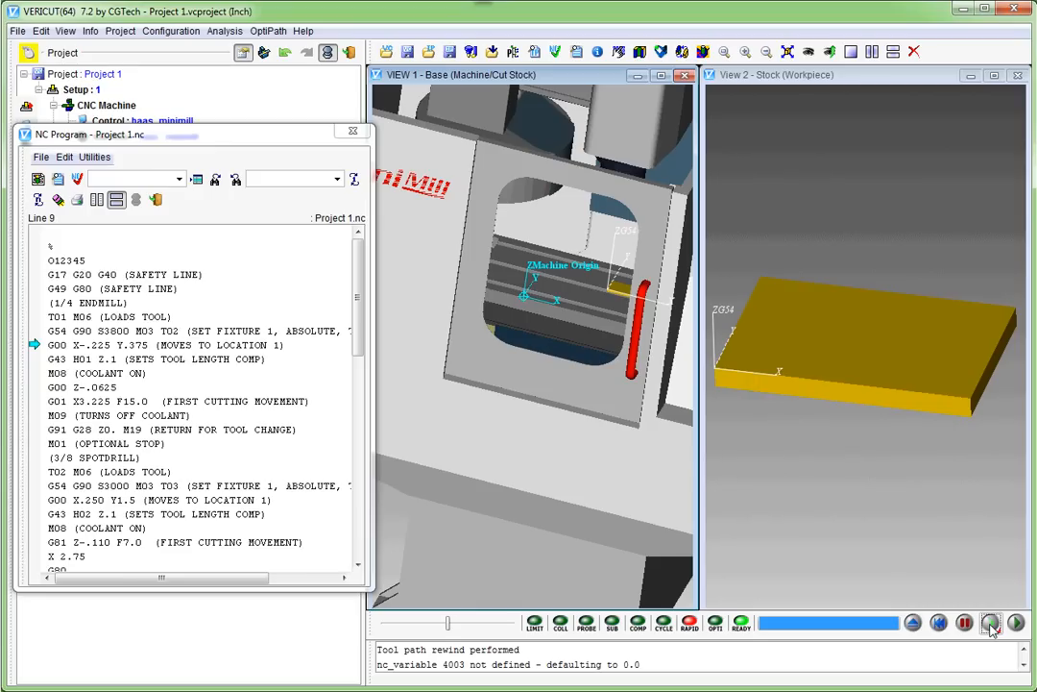
pyautogui.click(992, 624)
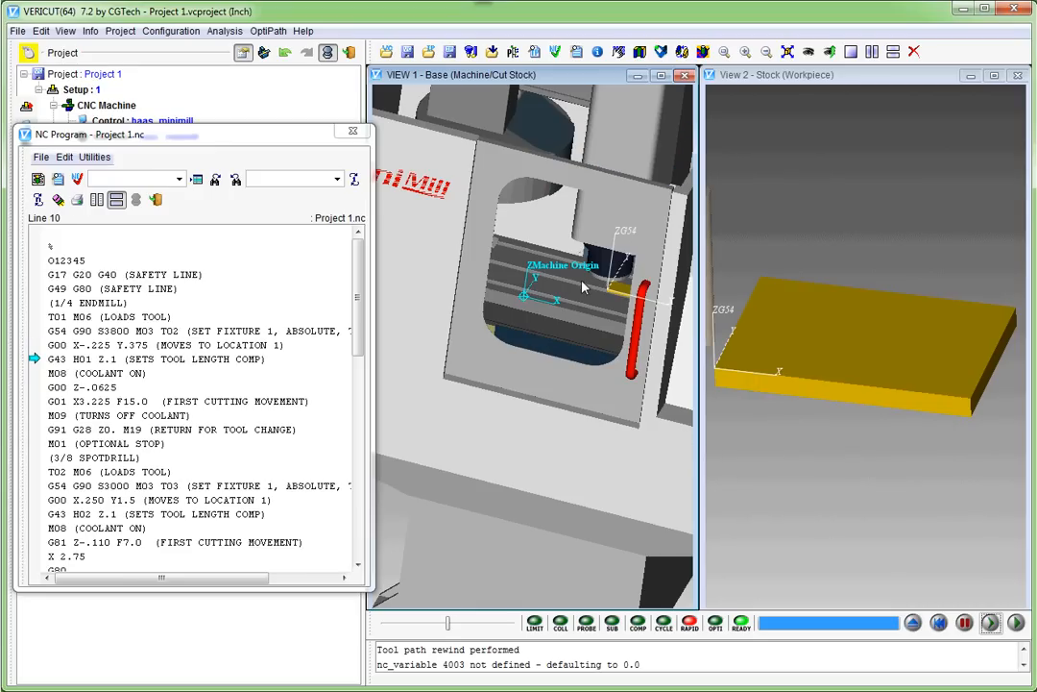
# Step: Single-step the simulation through the Z-.0625 plunge and the G01 X3.225 F15.0 endmill cut across the stock
pyautogui.scroll(1, 773, 440)
pyautogui.scroll(-3, 773, 437)
pyautogui.click(769, 423)
pyautogui.moveTo(725, 416); pyautogui.dragTo(725, 387, button='middle')
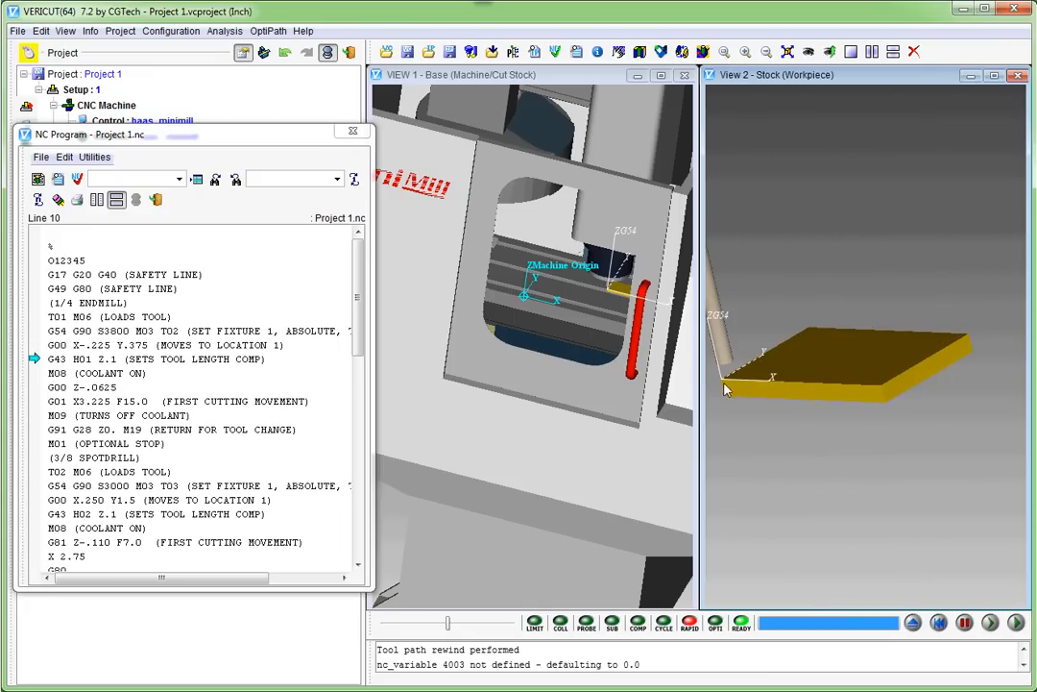
pyautogui.click(991, 623)
pyautogui.click(991, 624)
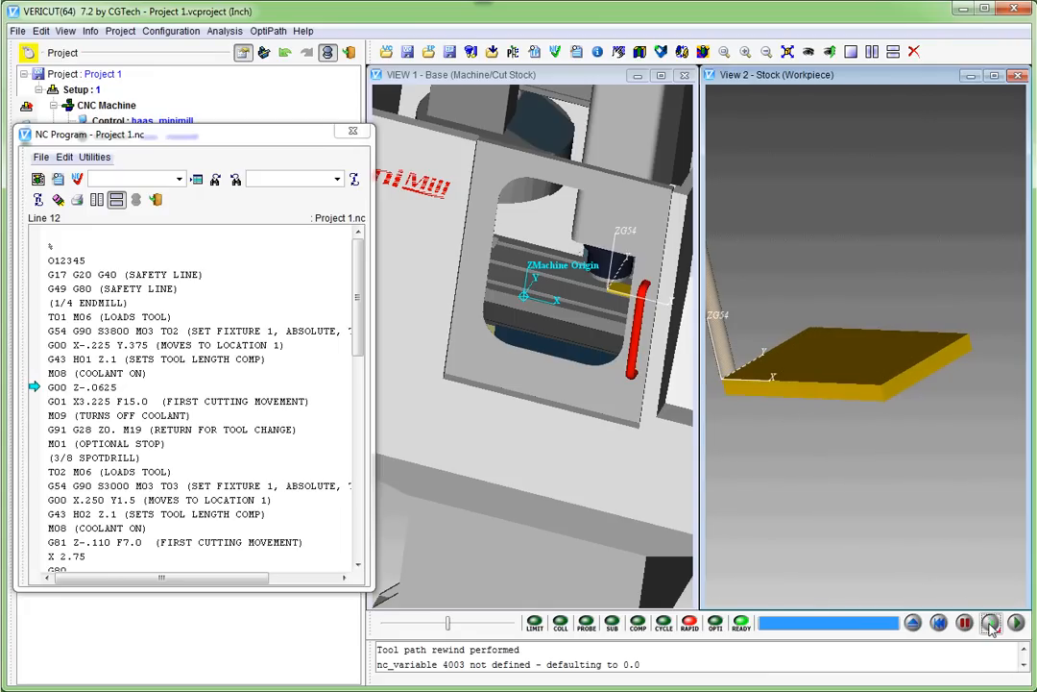
pyautogui.click(991, 624)
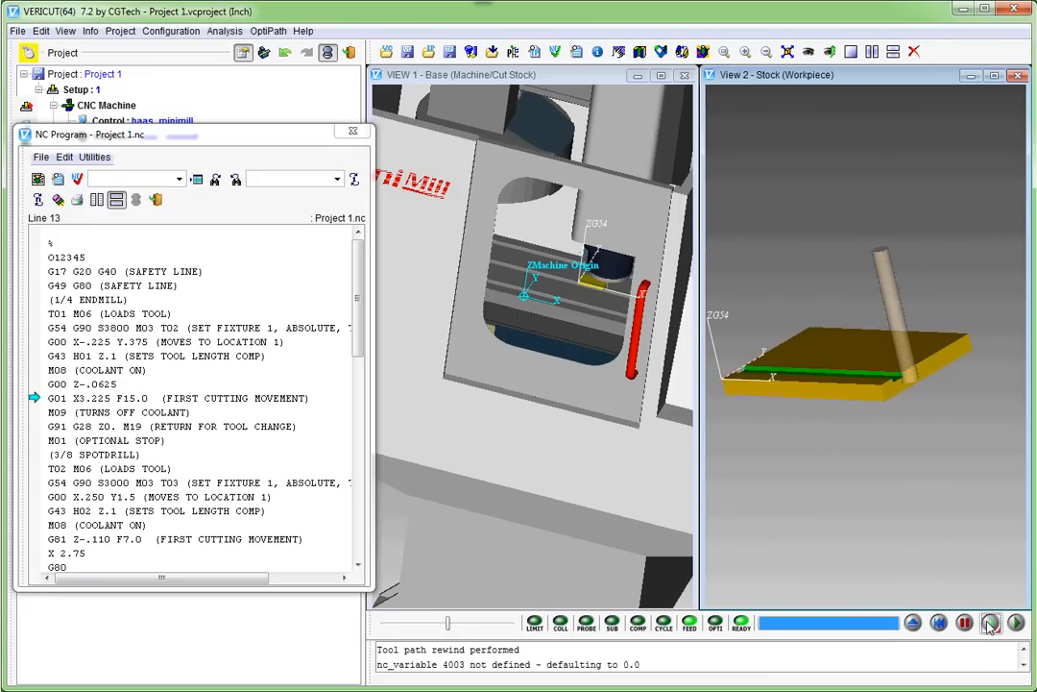
# Step: Single-step through the coolant-off, G28 return and optional stop lines to the T02 M06 spotdrill tool change
pyautogui.moveTo(839, 350); pyautogui.dragTo(875, 436, button='middle')
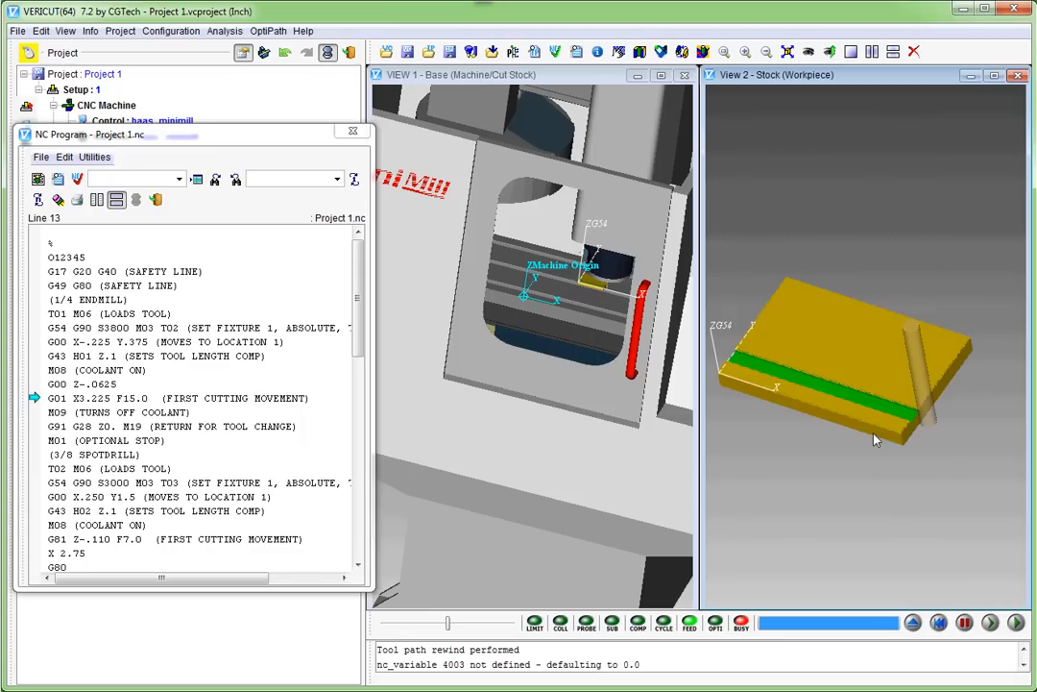
pyautogui.click(991, 623)
pyautogui.click(991, 624)
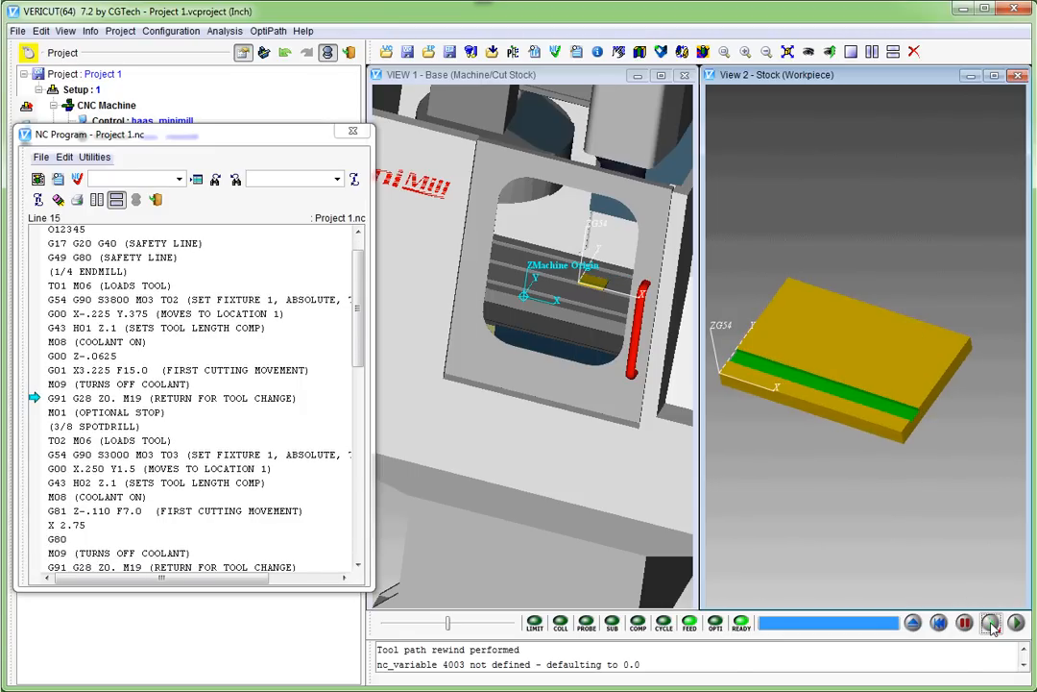
pyautogui.click(992, 623)
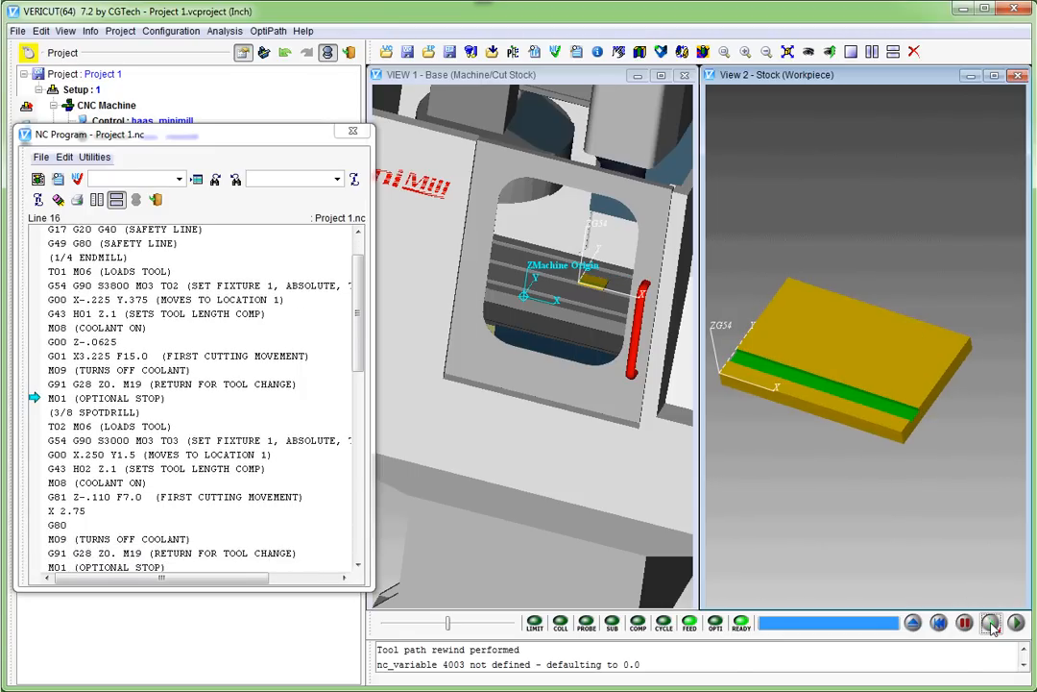
pyautogui.click(991, 623)
pyautogui.click(991, 624)
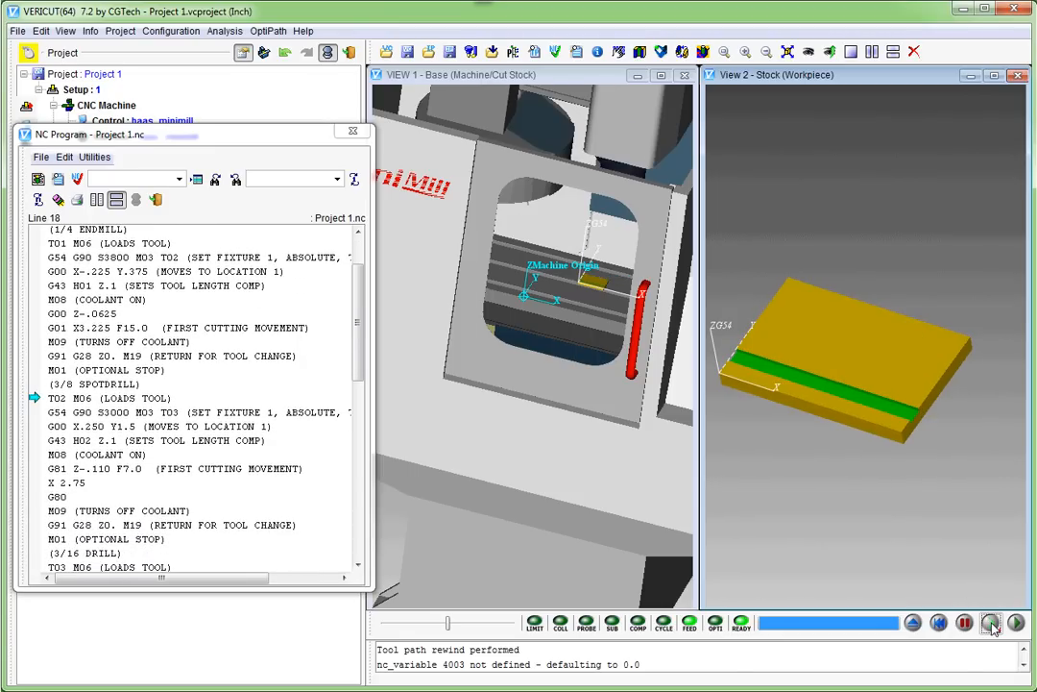
# Step: Single-step through the 3/8 spotdrill operation, spotting holes at X.250 and X2.75, up to the M01 optional stop on line 28
pyautogui.click(992, 623)
pyautogui.click(991, 623)
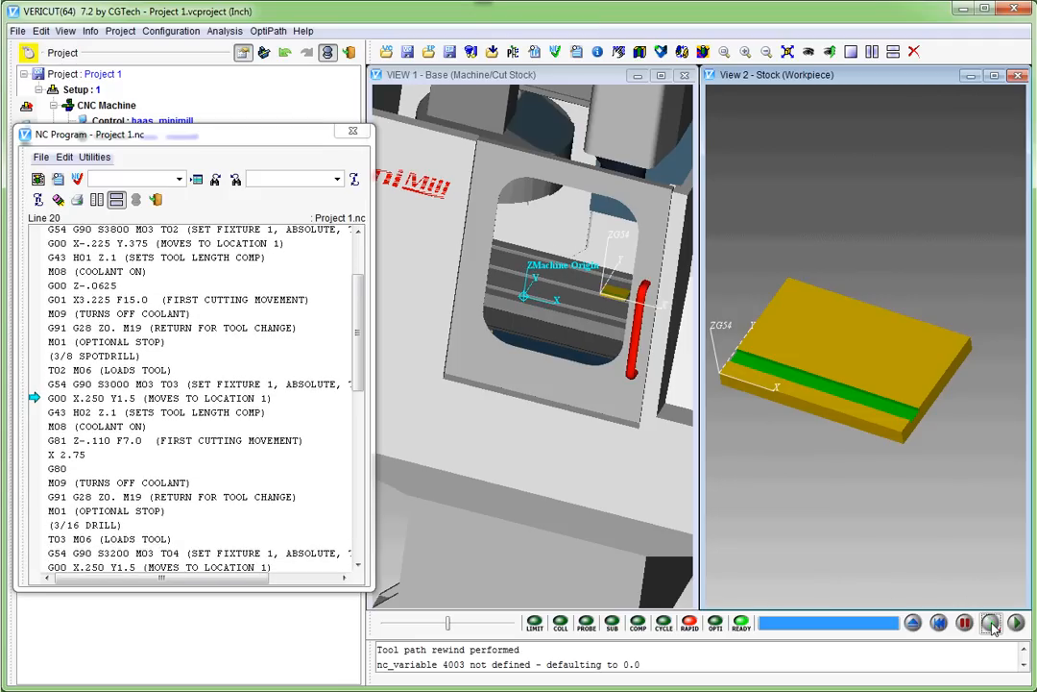
pyautogui.click(991, 624)
pyautogui.click(991, 624)
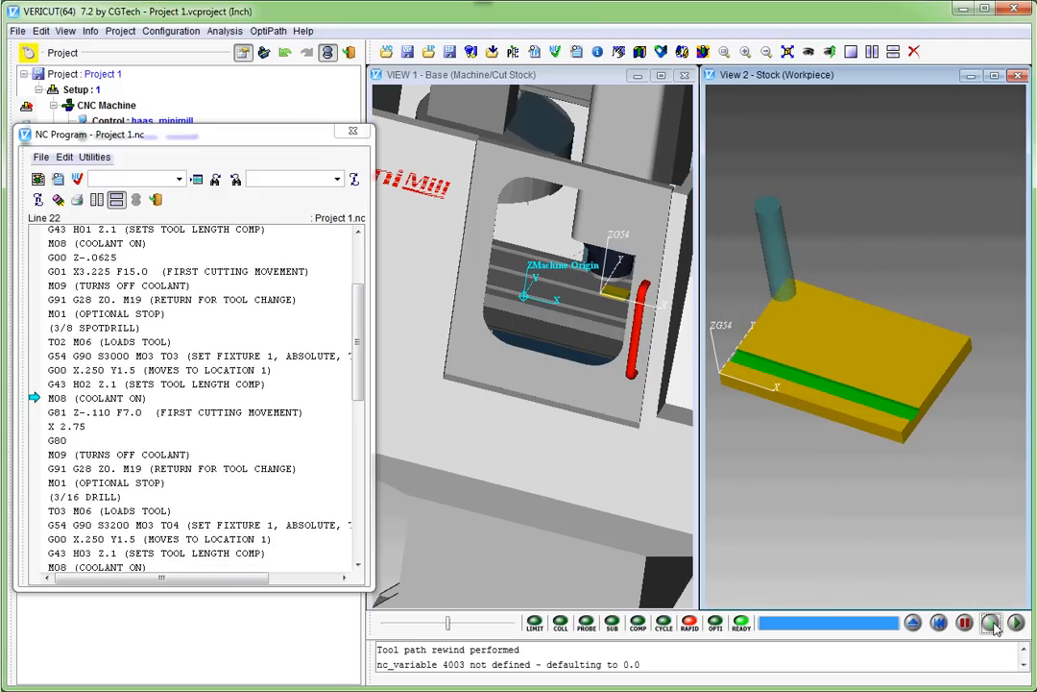
pyautogui.click(991, 623)
pyautogui.click(991, 623)
pyautogui.click(991, 623)
pyautogui.click(991, 624)
pyautogui.click(991, 623)
pyautogui.click(992, 624)
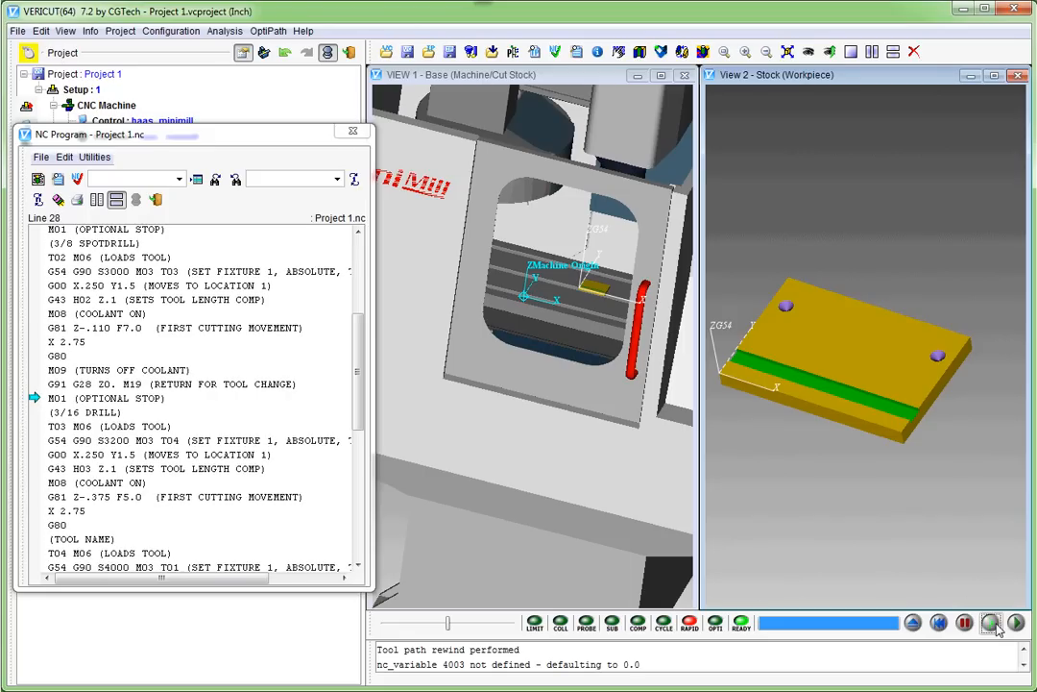
# Step: Single-step through the T03 3/16 drill operation, drilling the holes at X.250 and X2.75
pyautogui.click(991, 623)
pyautogui.click(991, 624)
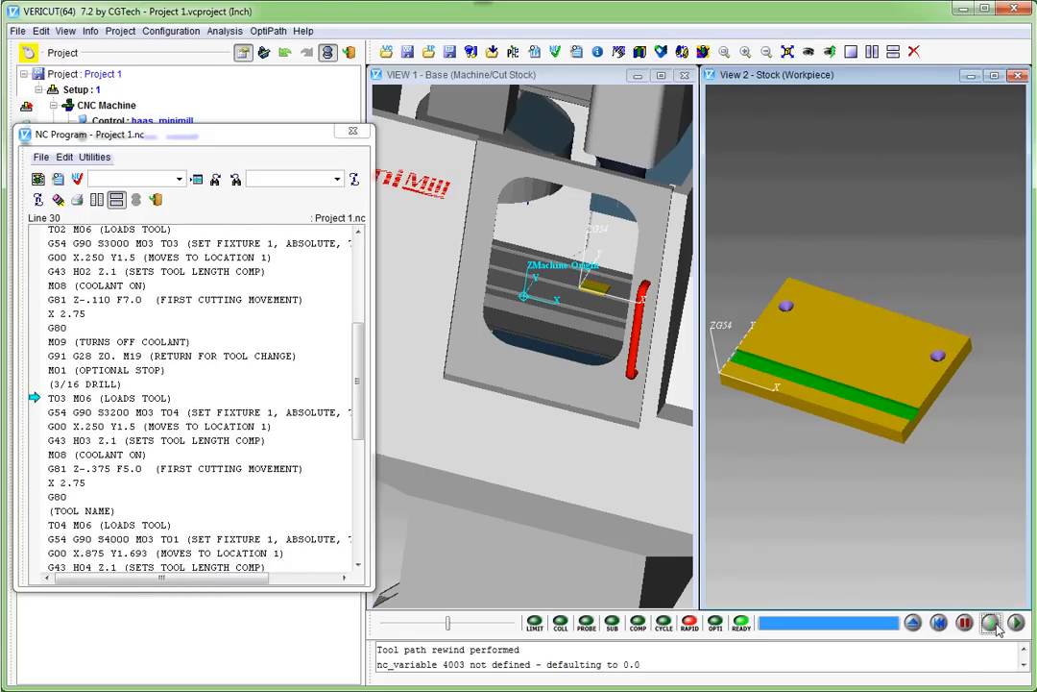
pyautogui.click(991, 624)
pyautogui.click(991, 624)
pyautogui.click(991, 623)
pyautogui.click(991, 623)
pyautogui.click(992, 623)
pyautogui.click(991, 623)
pyautogui.click(992, 623)
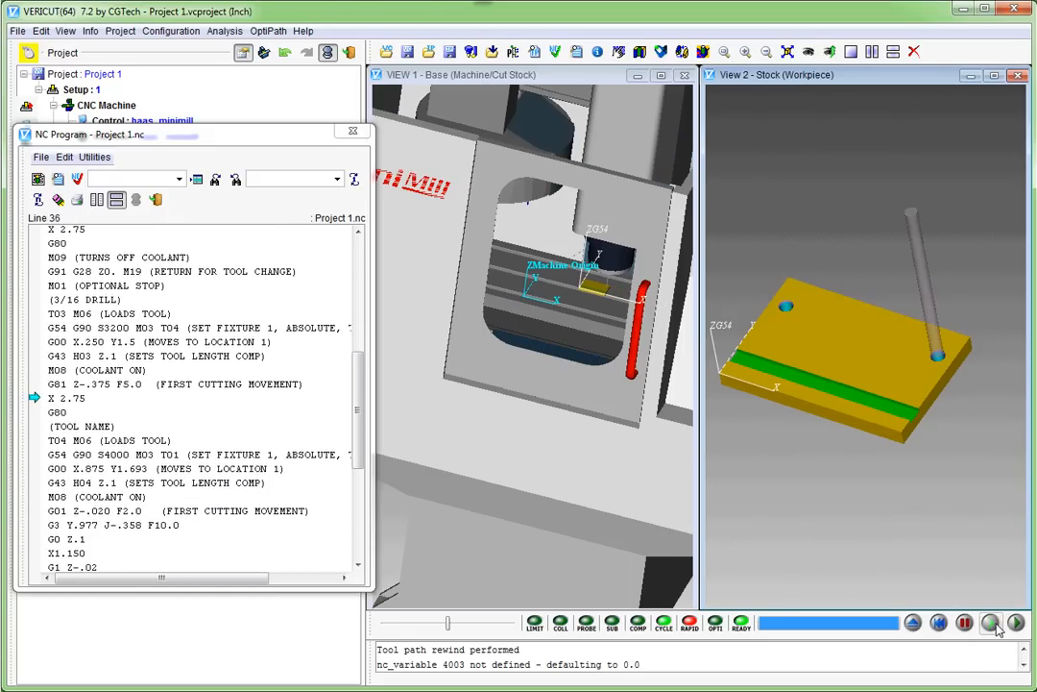
# Step: Single-step through G80 and the T04 M06 tool change to the X.875 Y1.693 position and G43 H04 Z.1
pyautogui.click(991, 623)
pyautogui.click(991, 624)
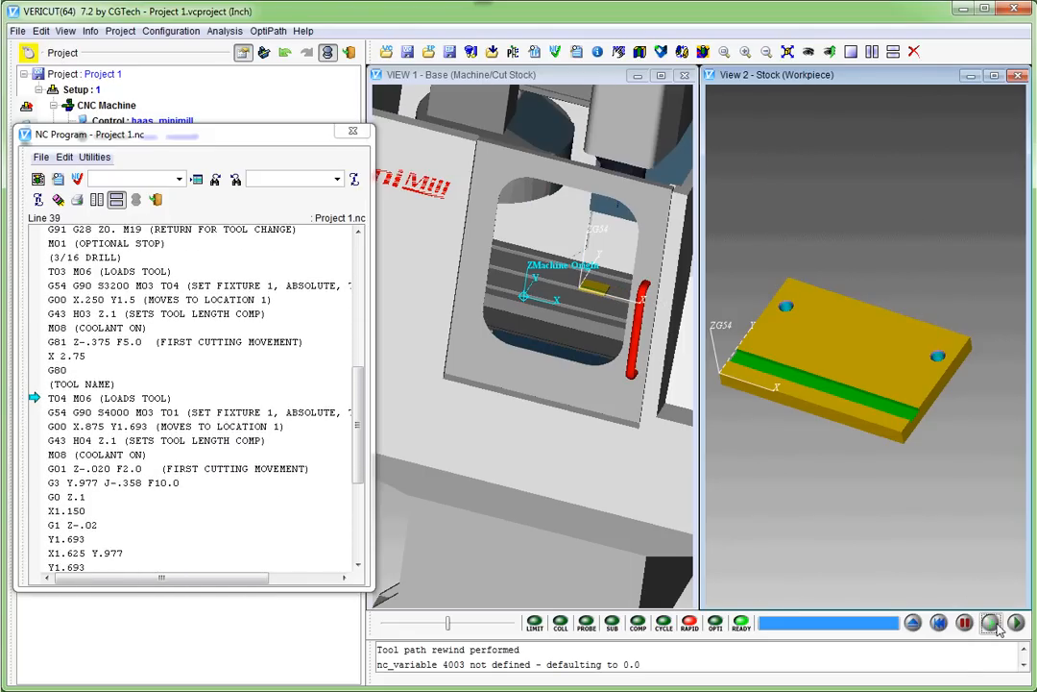
pyautogui.click(991, 624)
pyautogui.click(991, 623)
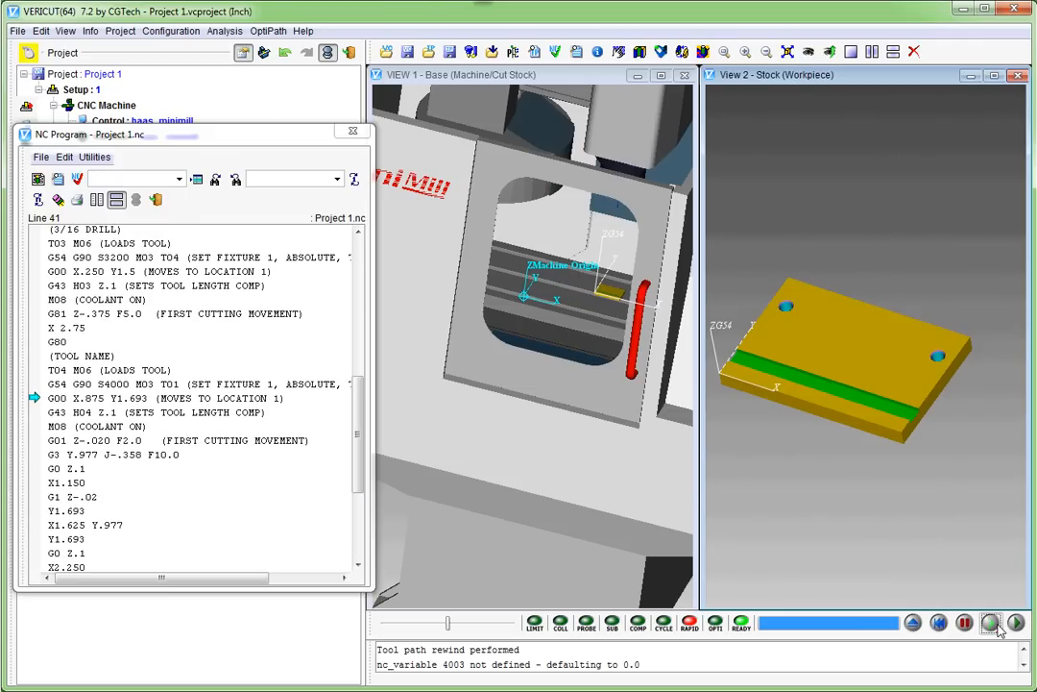
pyautogui.click(991, 623)
# Step: Set the animation speed to 1% and single-step through the Z-.020 plunge and G3 arc that engrave the first letter C
pyautogui.moveTo(448, 626); pyautogui.dragTo(377, 625)
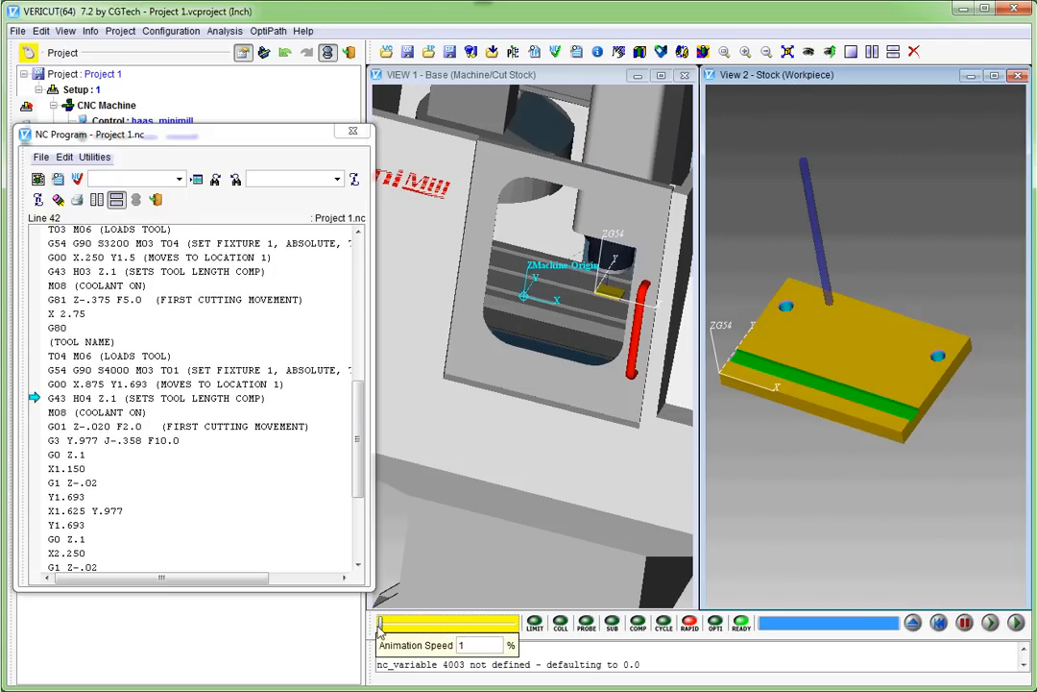
pyautogui.click(993, 624)
pyautogui.click(993, 624)
pyautogui.click(993, 624)
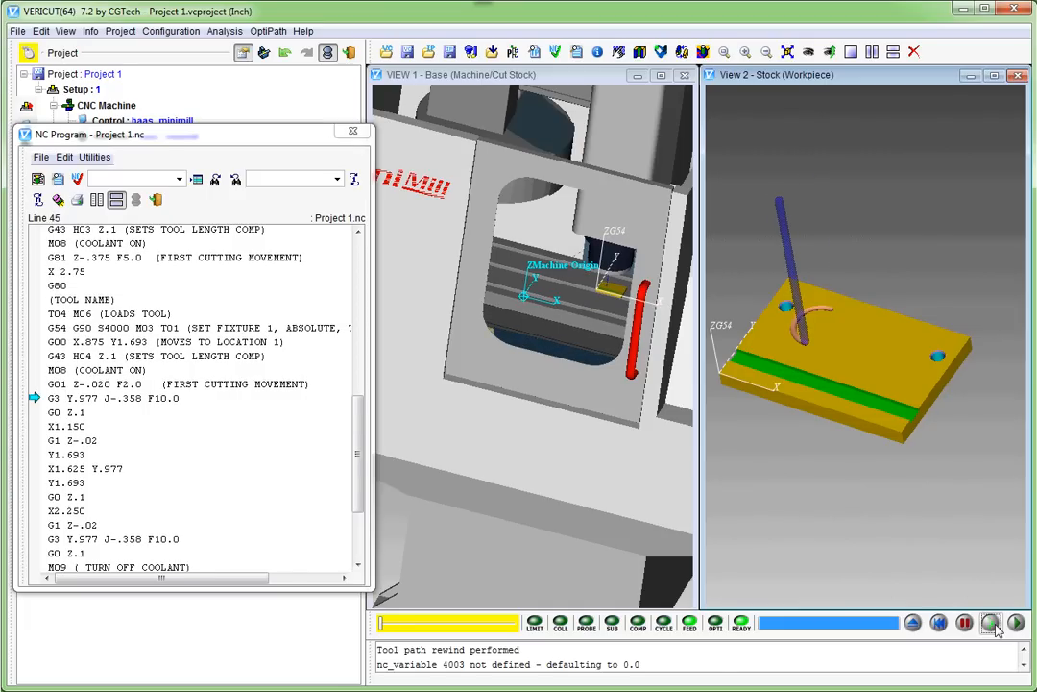
# Step: Single-step through the retract and the X1.150 to X1.625 moves that engrave the letter N
pyautogui.click(994, 625)
pyautogui.click(993, 624)
pyautogui.click(993, 625)
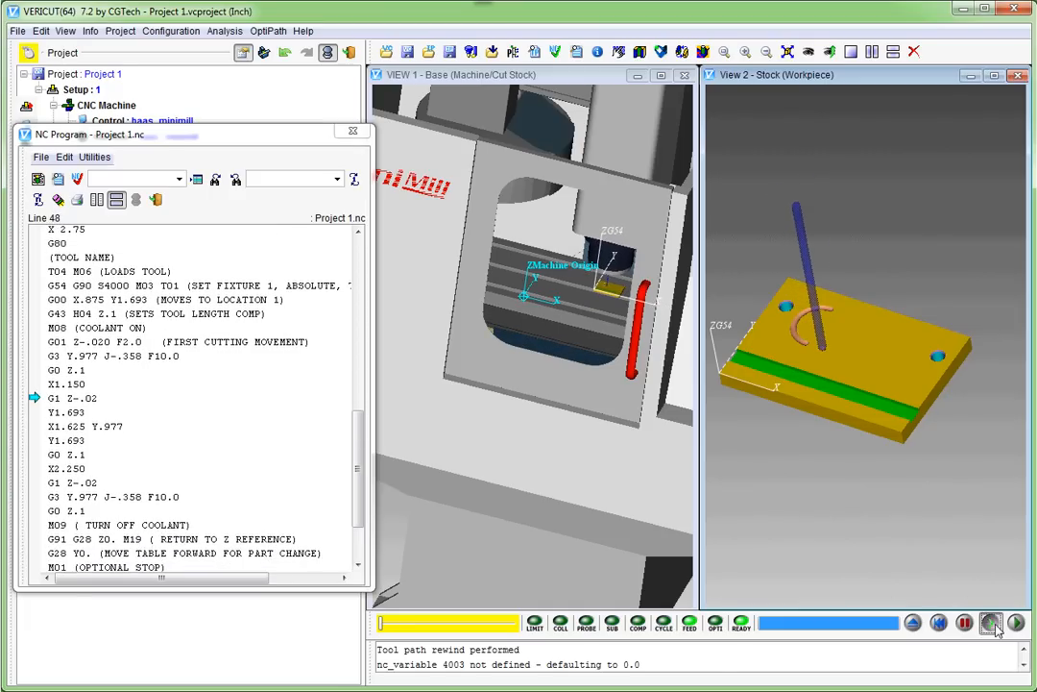
pyautogui.click(993, 624)
pyautogui.click(993, 625)
pyautogui.click(993, 625)
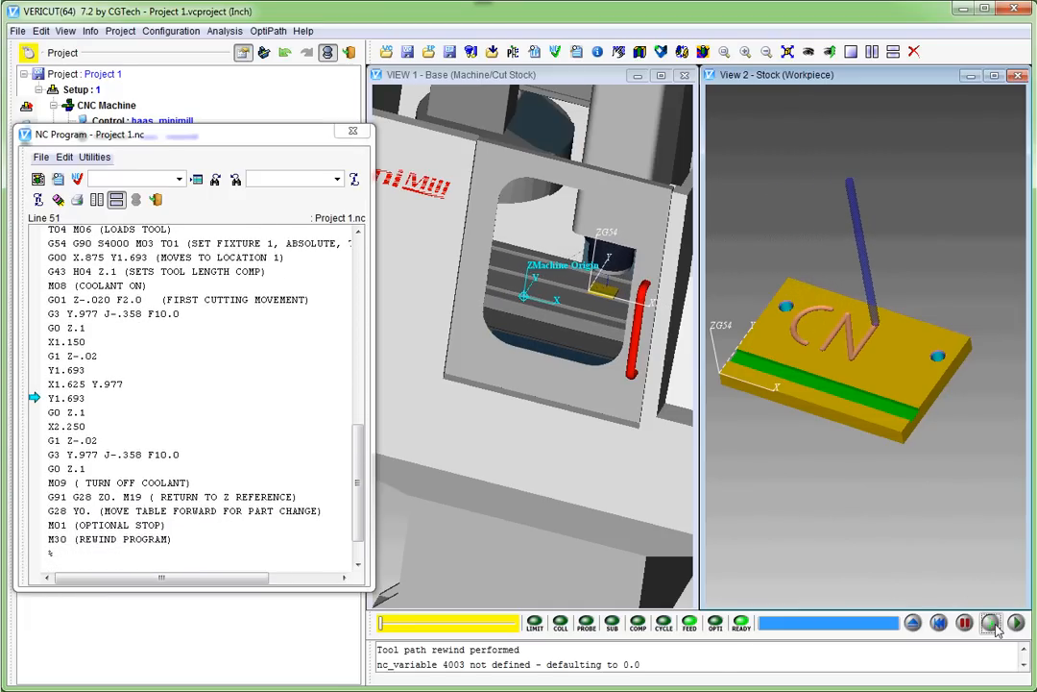
# Step: Single-step through the move to X2.250 and the G3 arc that engraves the last letter C, up to the Z.1 retract
pyautogui.click(994, 624)
pyautogui.click(993, 624)
pyautogui.click(993, 625)
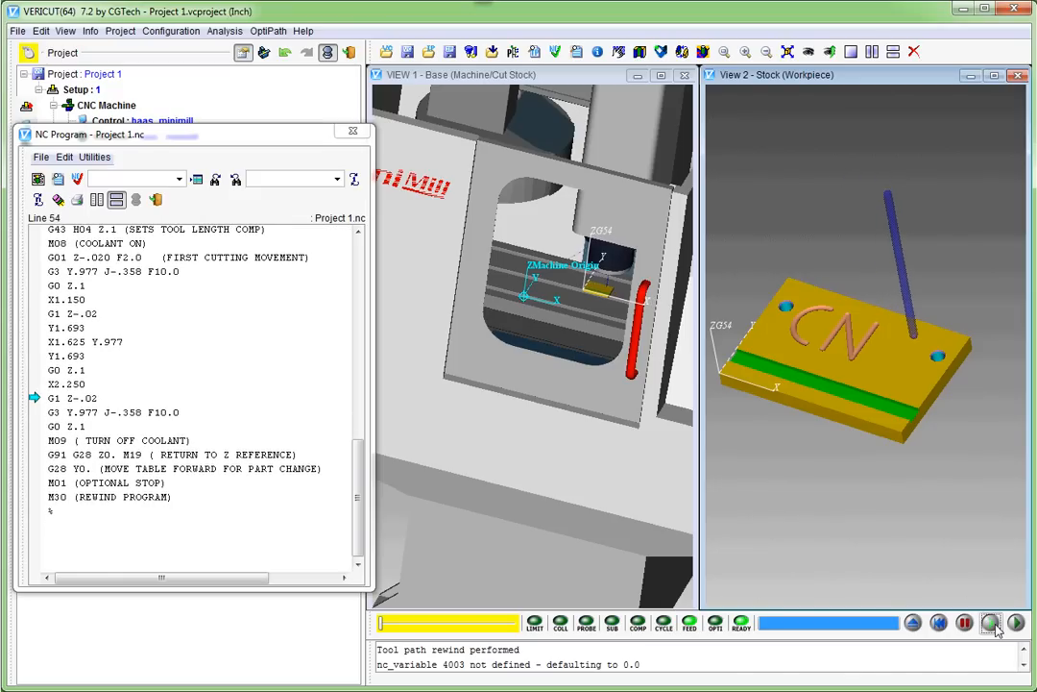
pyautogui.click(993, 624)
pyautogui.click(993, 624)
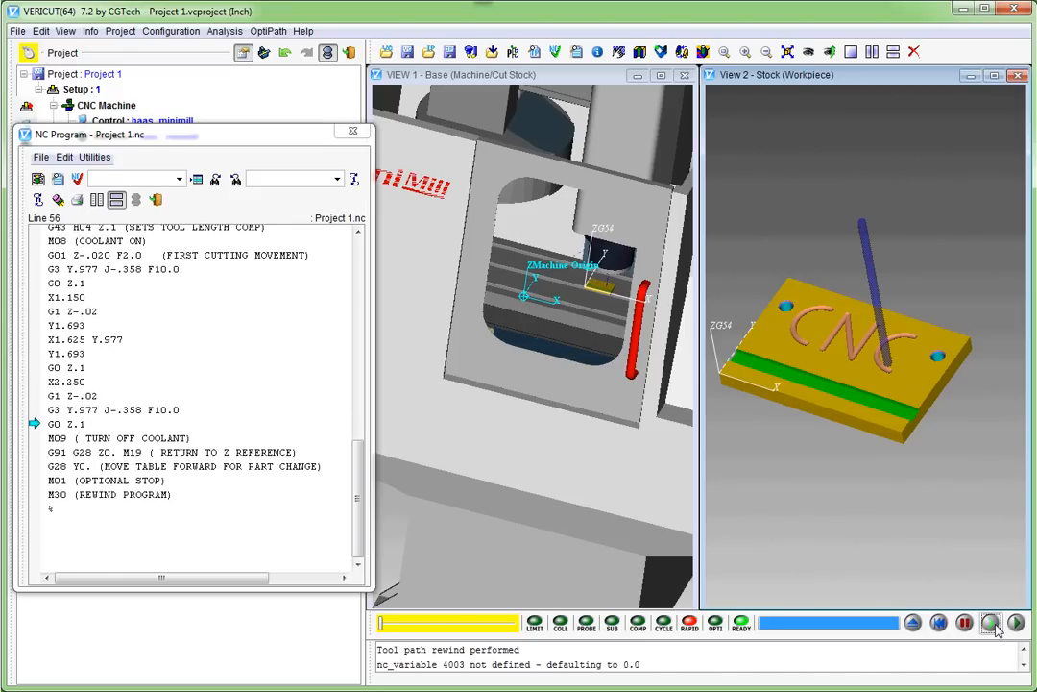
# Step: Single-step through the coolant-off, G28 Z and Y return and optional stop lines to M30
pyautogui.click(993, 625)
pyautogui.click(994, 624)
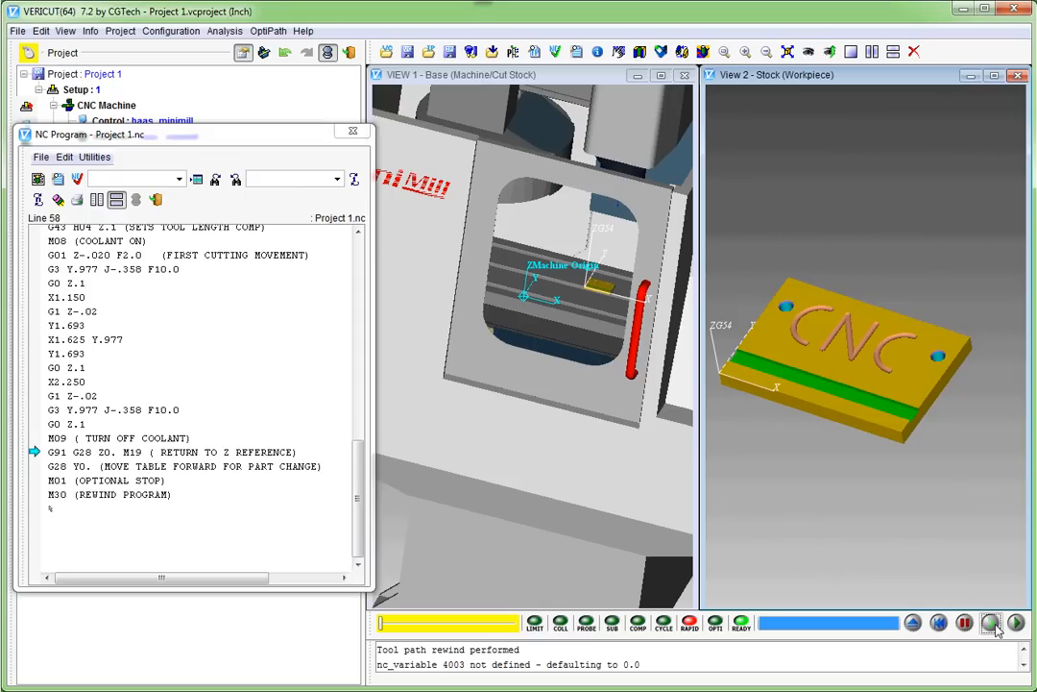
pyautogui.click(993, 624)
pyautogui.click(994, 624)
pyautogui.click(993, 624)
pyautogui.click(993, 625)
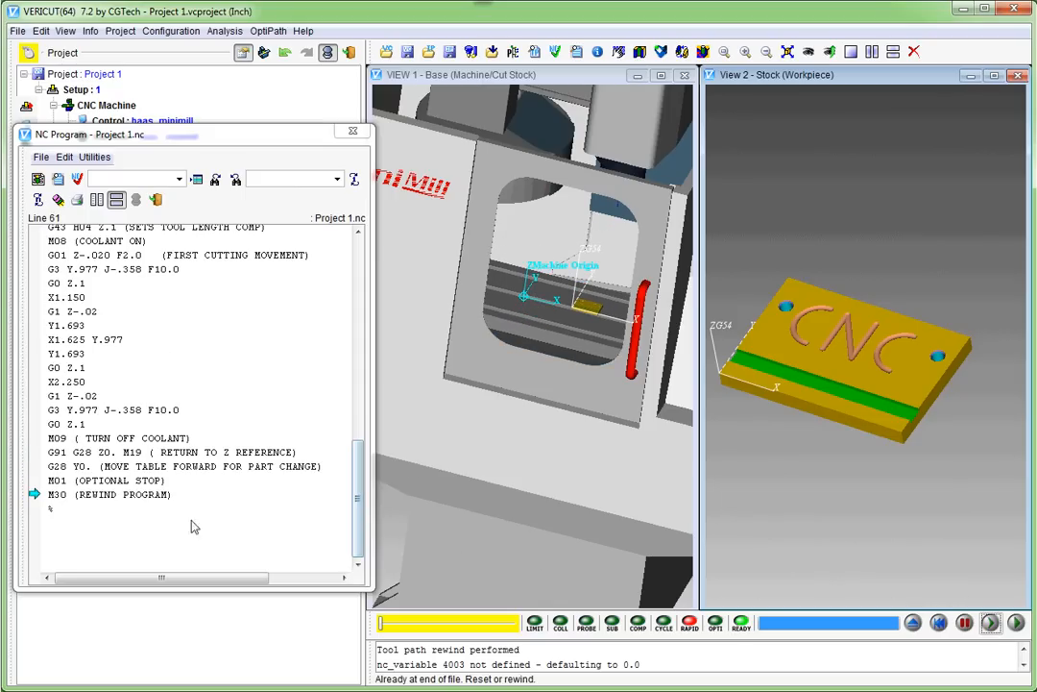
# Step: Examine the spotted hole and engraved letters on the cut stock up close, and review the NC program from its first lines
pyautogui.moveTo(897, 325); pyautogui.dragTo(920, 372, button='middle')
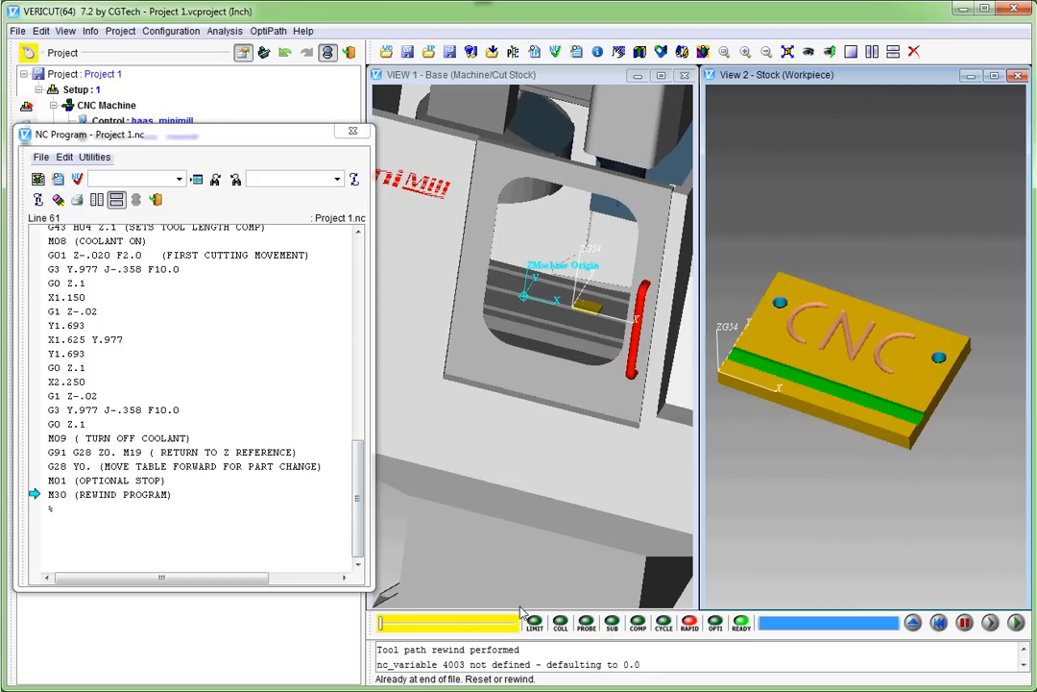
pyautogui.moveTo(357, 497); pyautogui.dragTo(352, 275)
pyautogui.scroll(5, 778, 331)
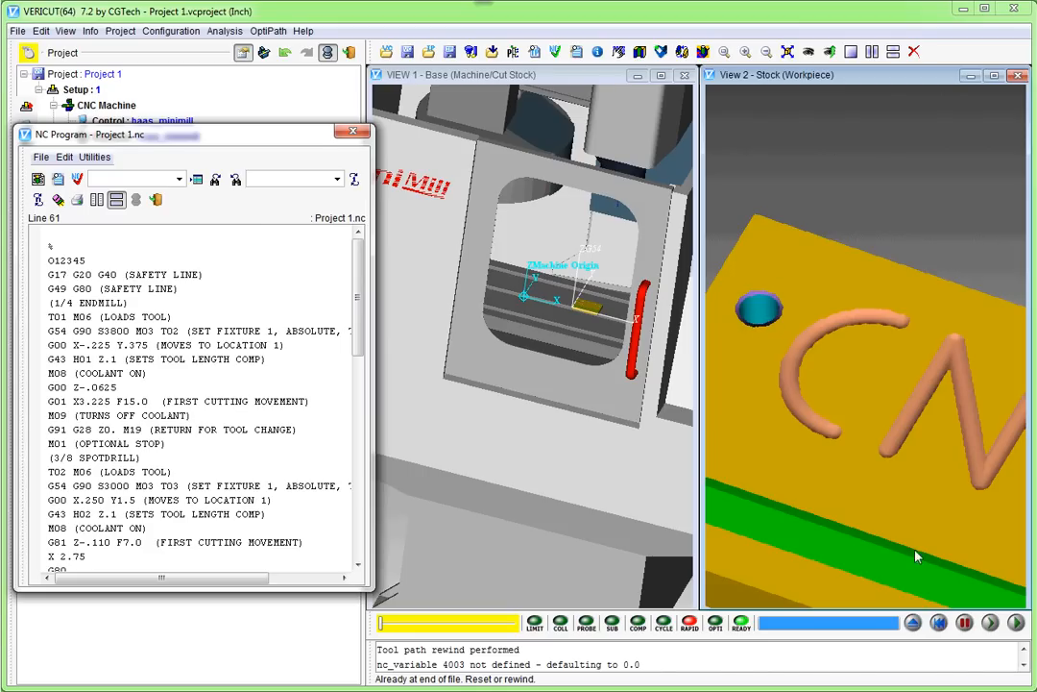
# Step: Reset the simulation to the uncut stock and close the NC program listing
pyautogui.click(913, 622)
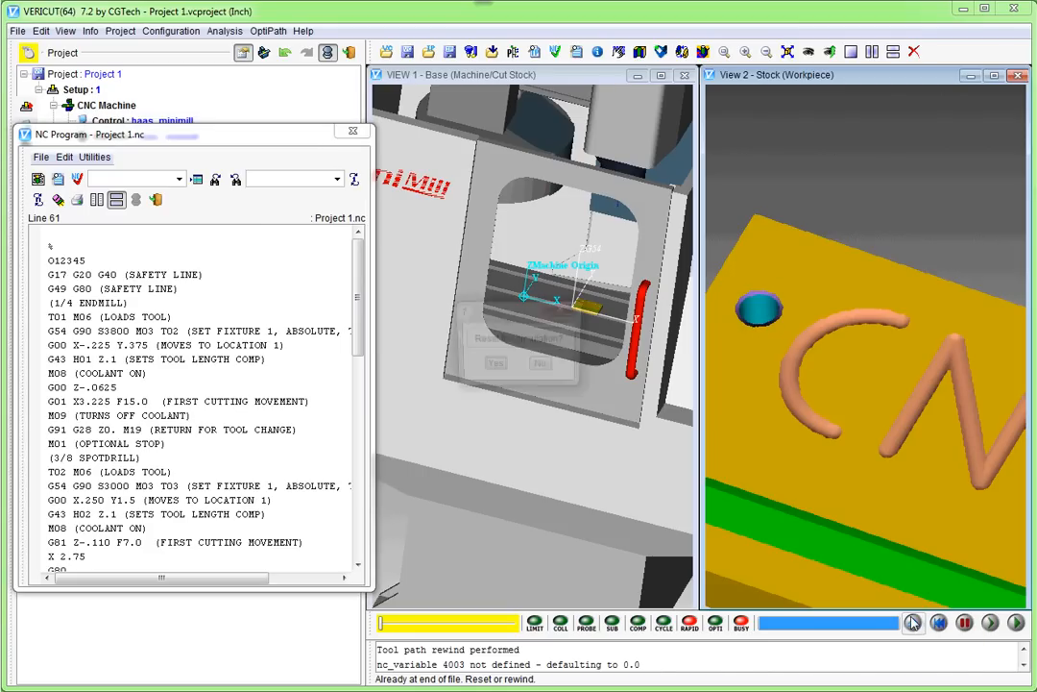
pyautogui.click(493, 367)
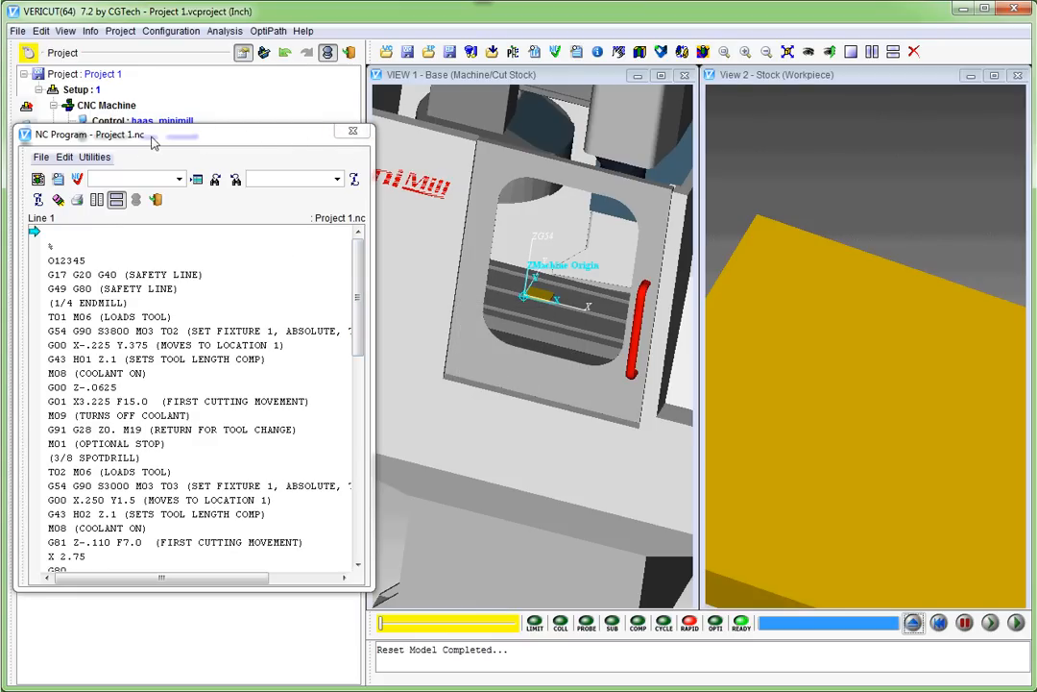
pyautogui.click(352, 135)
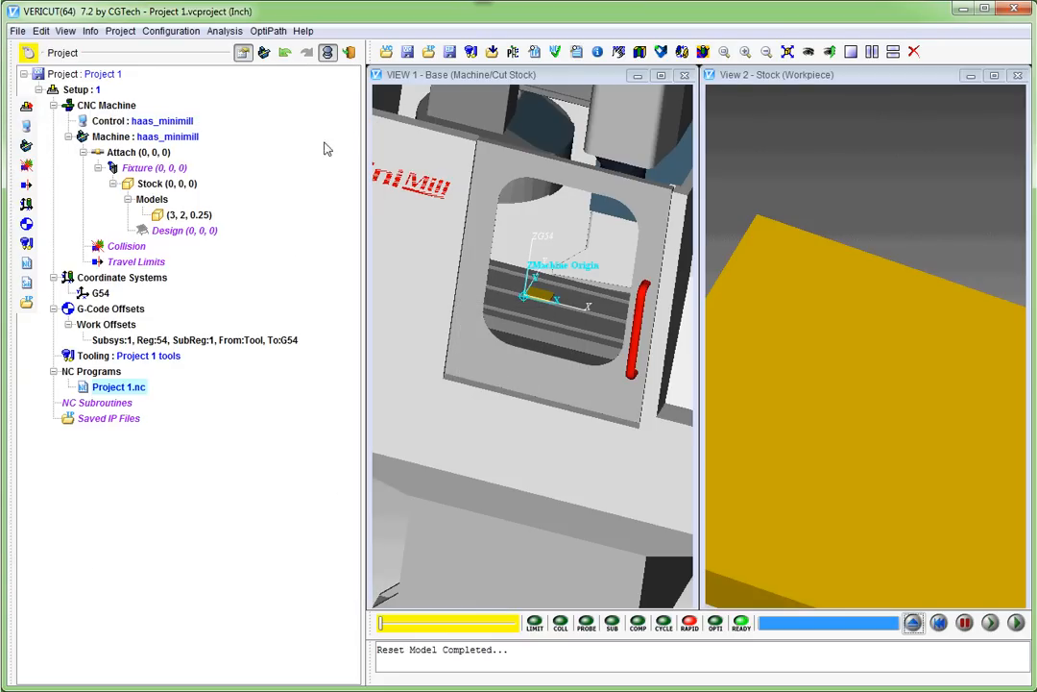
# Step: Open J:\Project 1\Project 1.nc for editing
pyautogui.click(41, 32)
pyautogui.moveTo(67, 69)
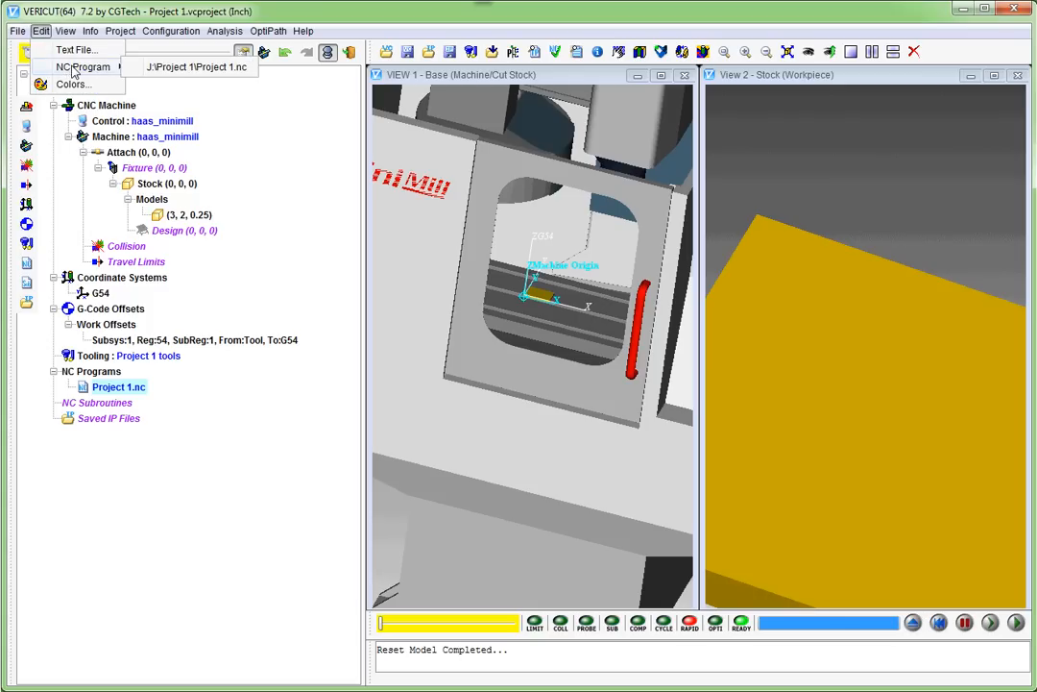
pyautogui.click(183, 69)
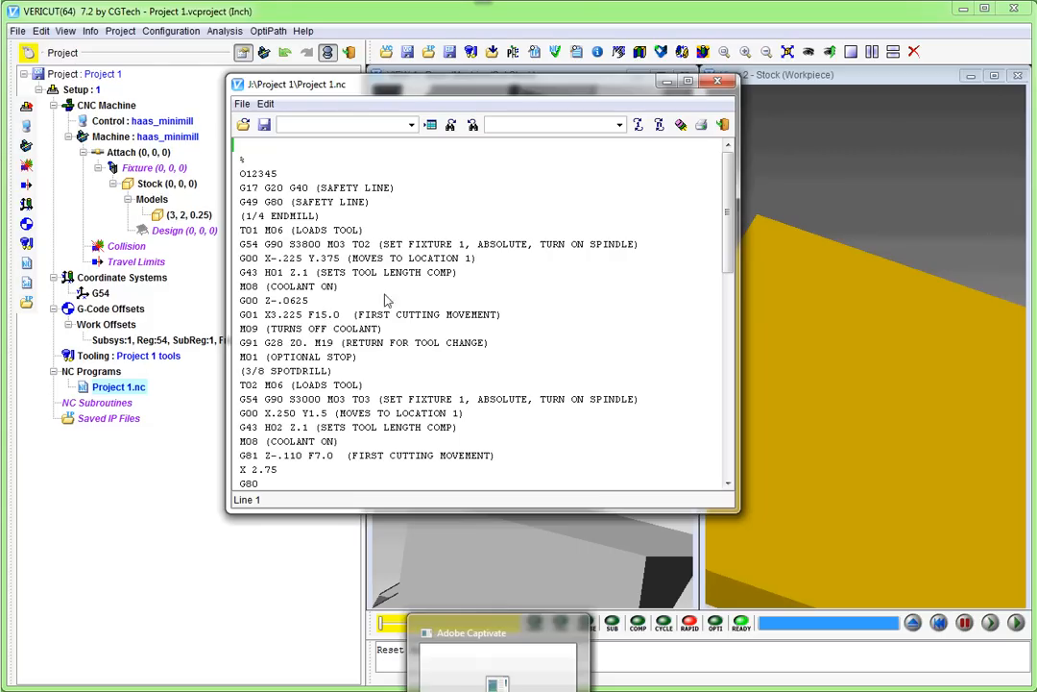
# Step: Set the depth of the 3/8 spotdrill's G81 cycle on line 23 to Z-.130
pyautogui.click(265, 258)
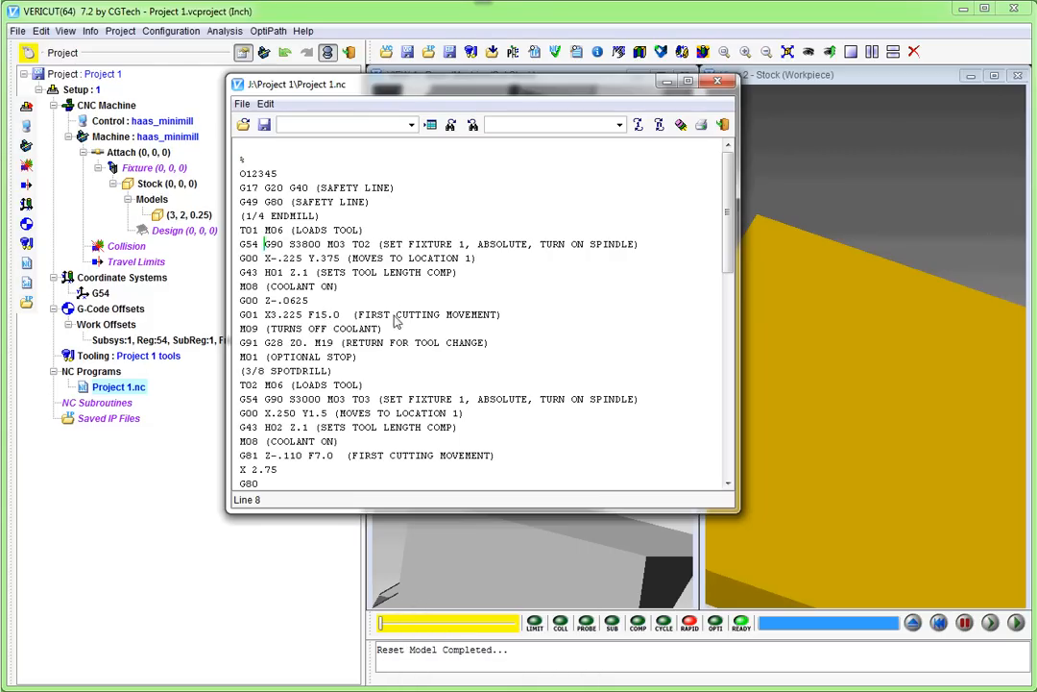
pyautogui.press('Down')
pyautogui.press('Down')
pyautogui.press('Down')
pyautogui.press('Down')
pyautogui.press('Down')
pyautogui.press('Down')
pyautogui.press('Down')
pyautogui.press('Down')
pyautogui.scroll(-1, 307, 404)
pyautogui.press('Down')
pyautogui.press('Down')
pyautogui.press('Down')
pyautogui.press('Right')
pyautogui.press('Right')
pyautogui.press('Right')
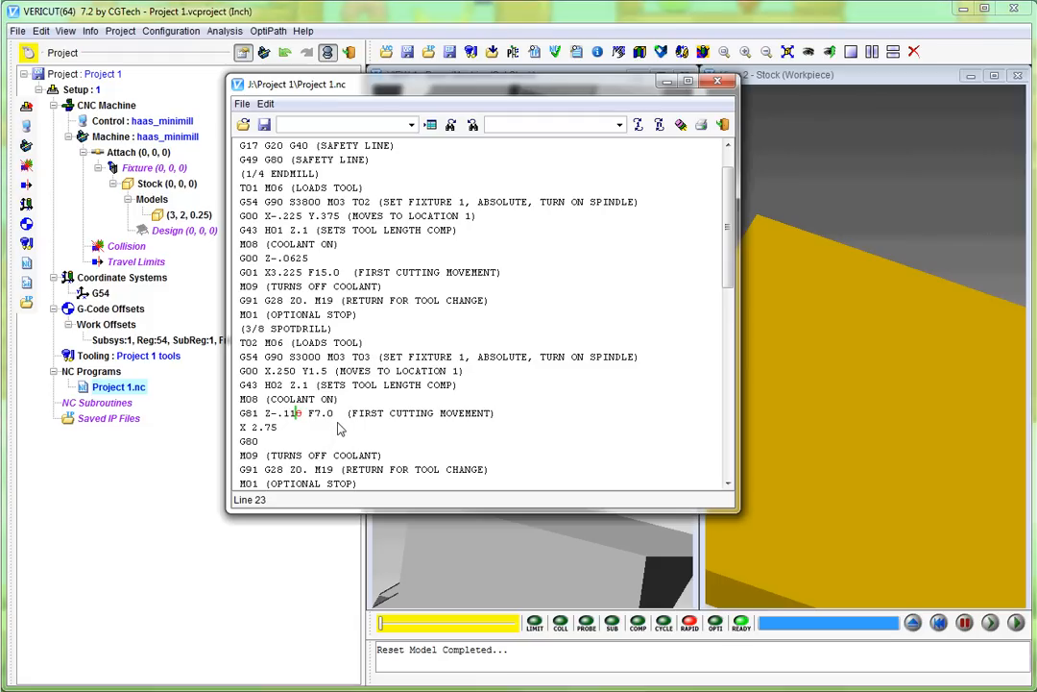
pyautogui.hotkey('shift', 'Left')
pyautogui.hotkey('shift', 'Left')
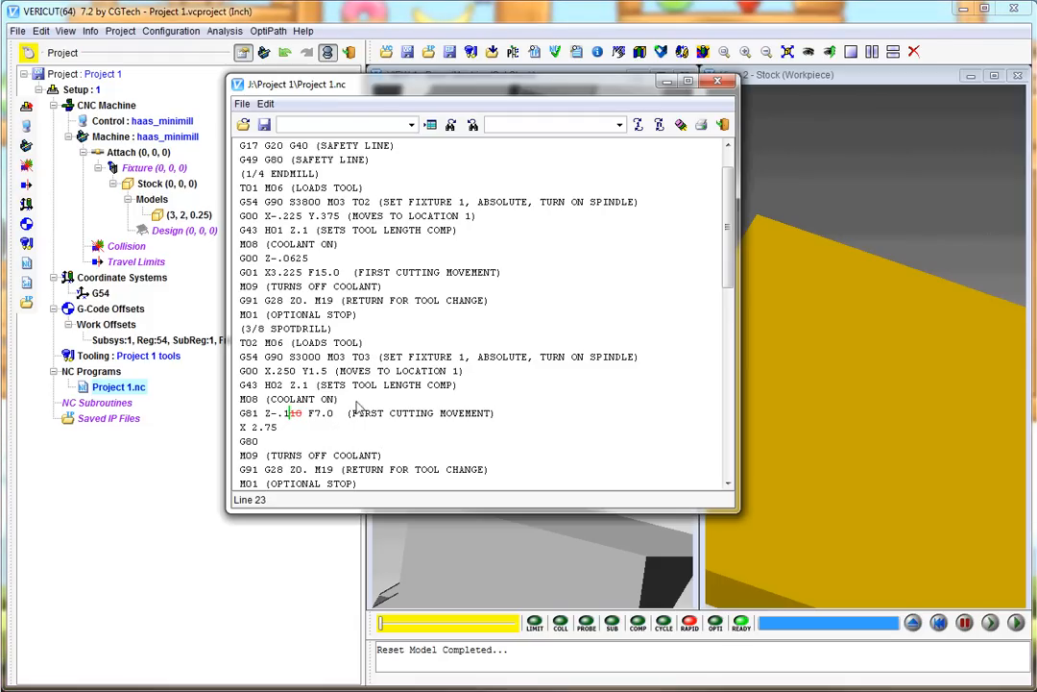
pyautogui.write('30')
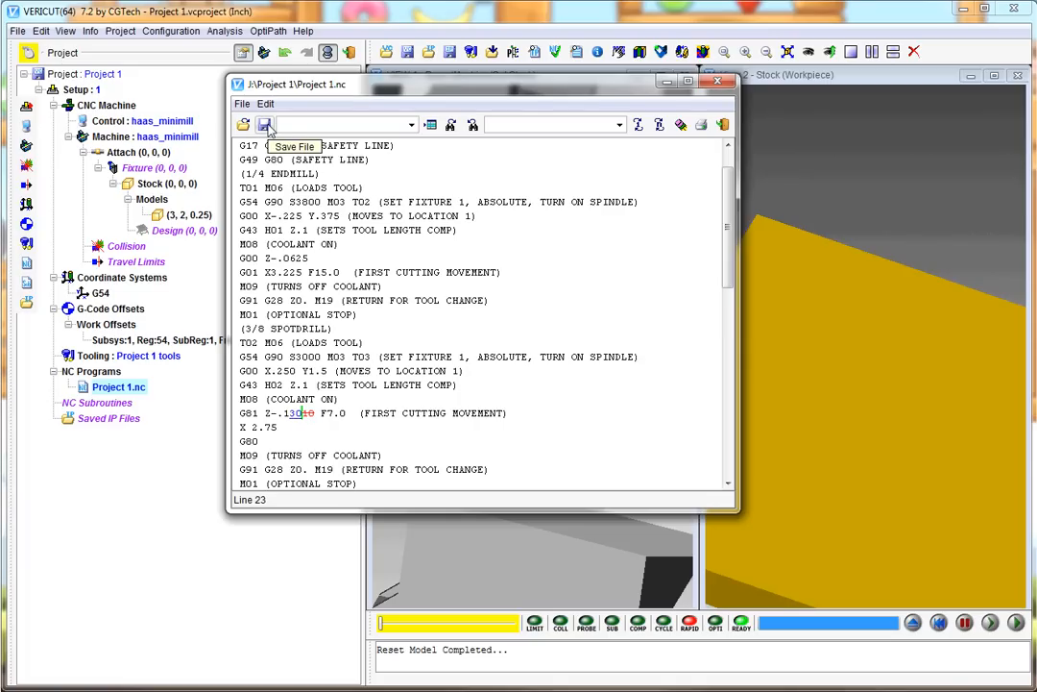
pyautogui.press('Delete')
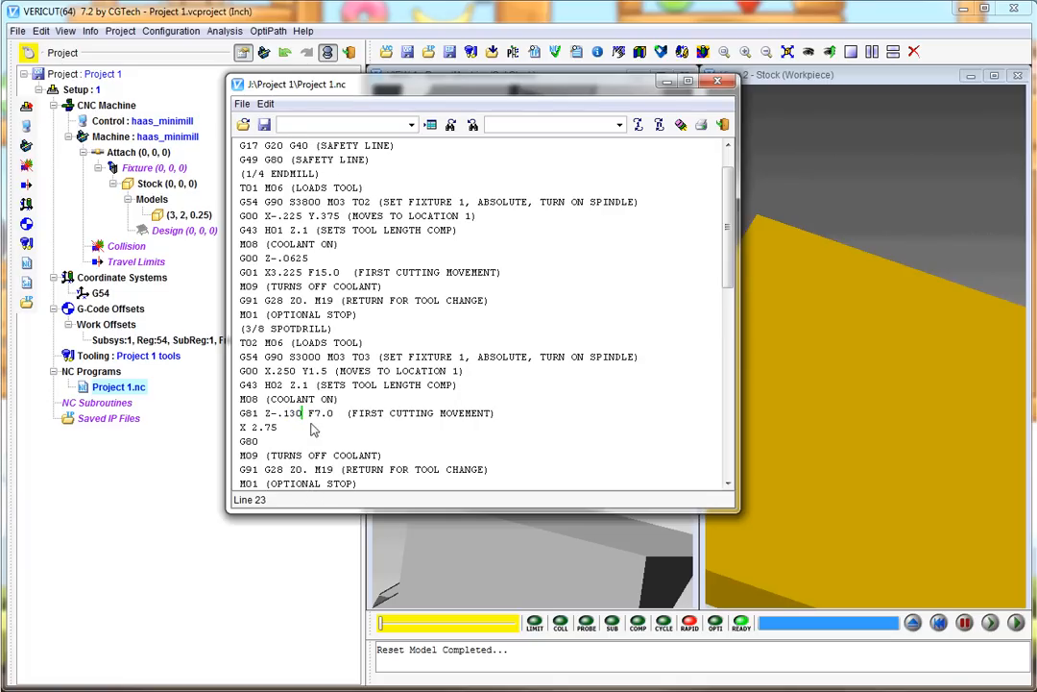
# Step: Add and remove test characters after Z-.130, and close the program editor, saving the changes to Project 1.nc
pyautogui.write('fjdjdfhj')
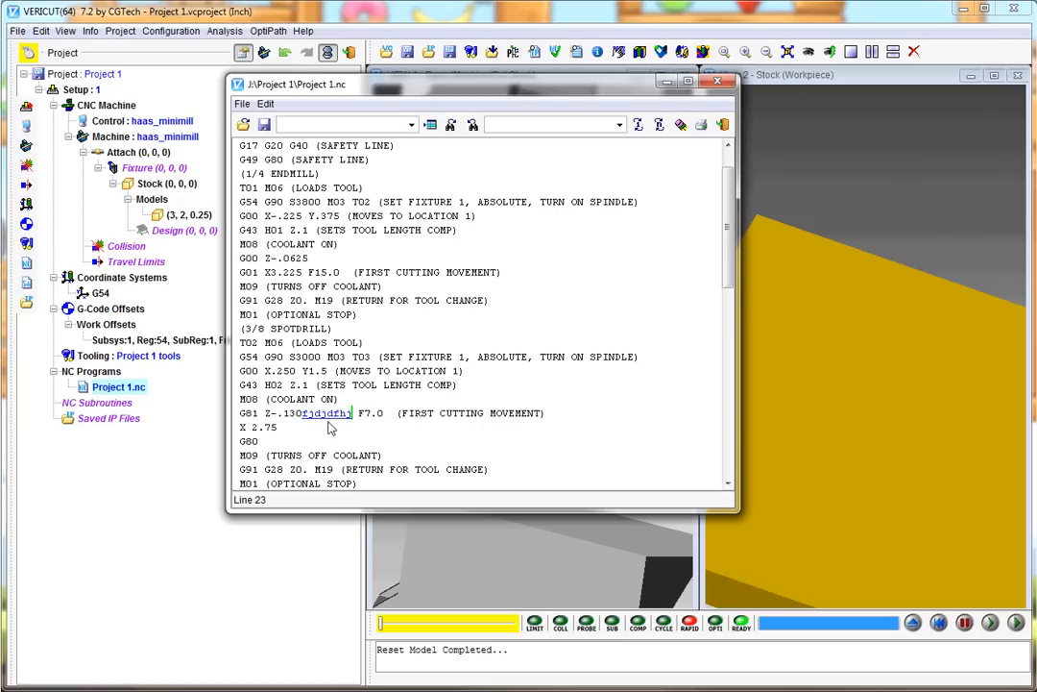
pyautogui.press('BackSpace')
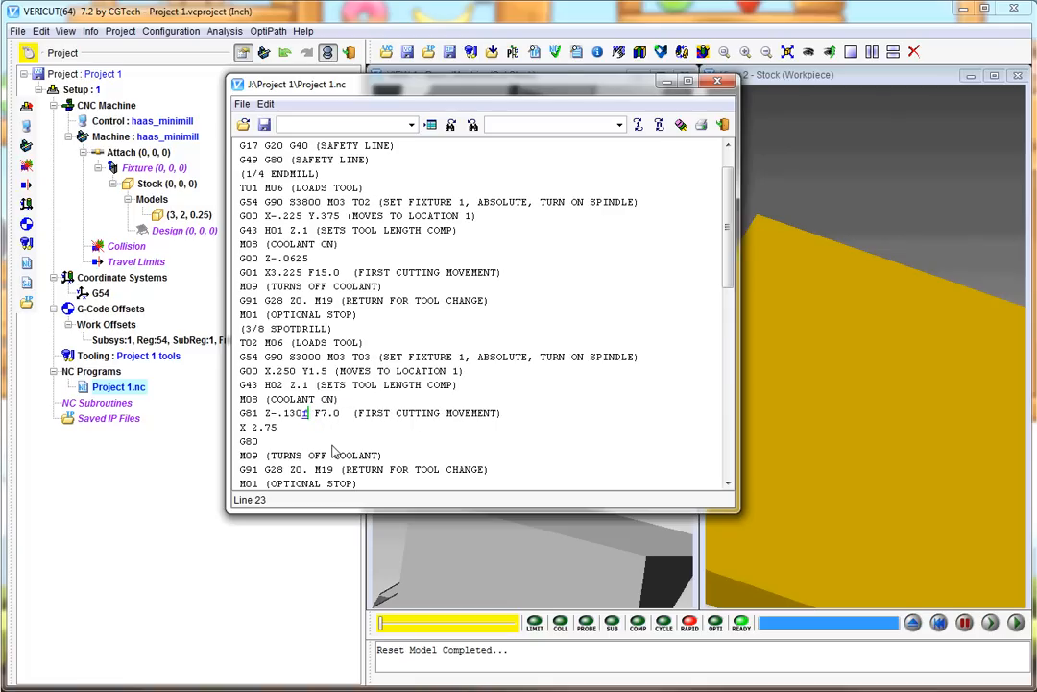
pyautogui.click(718, 85)
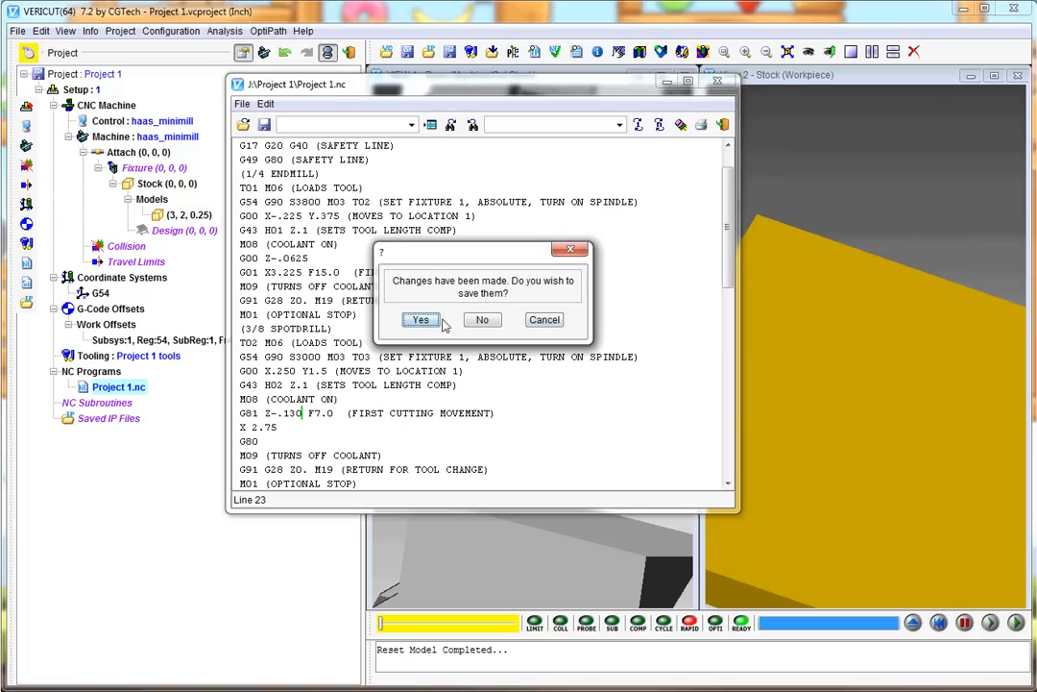
pyautogui.click(421, 320)
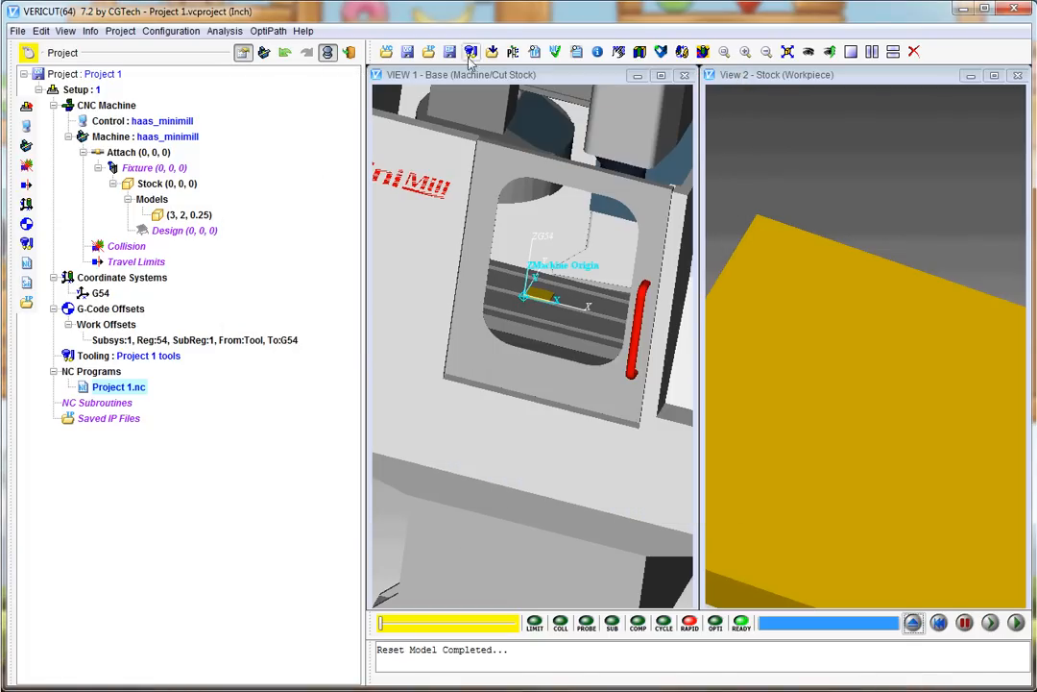
# Step: Display the updated NC program listing, run the whole simulation to M30, and close the listing
pyautogui.click(535, 52)
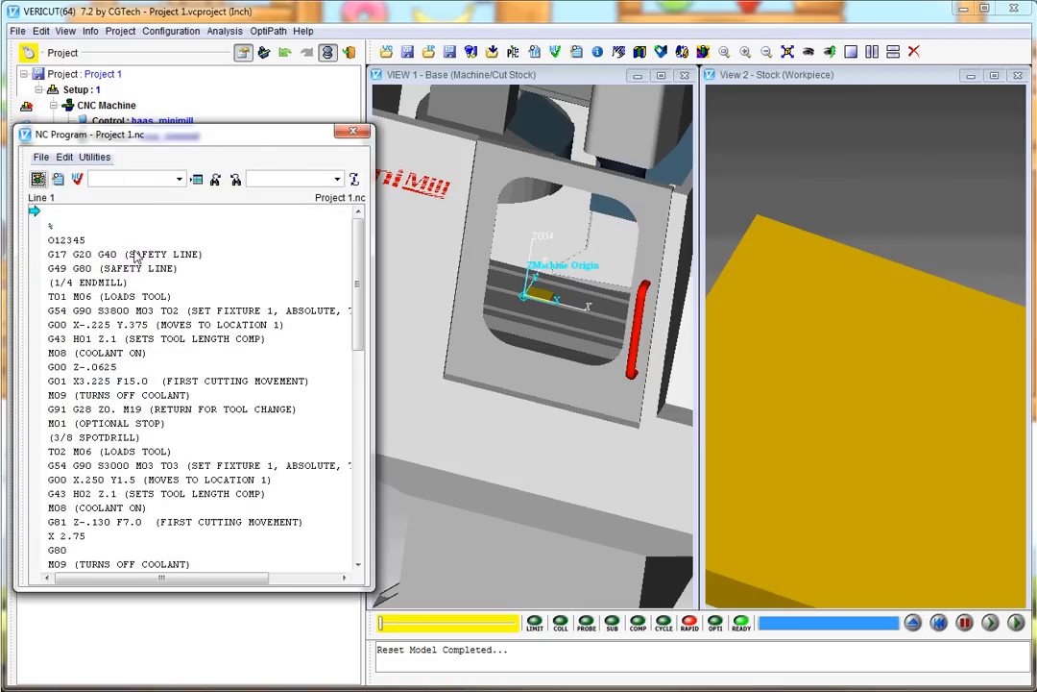
pyautogui.click(1017, 624)
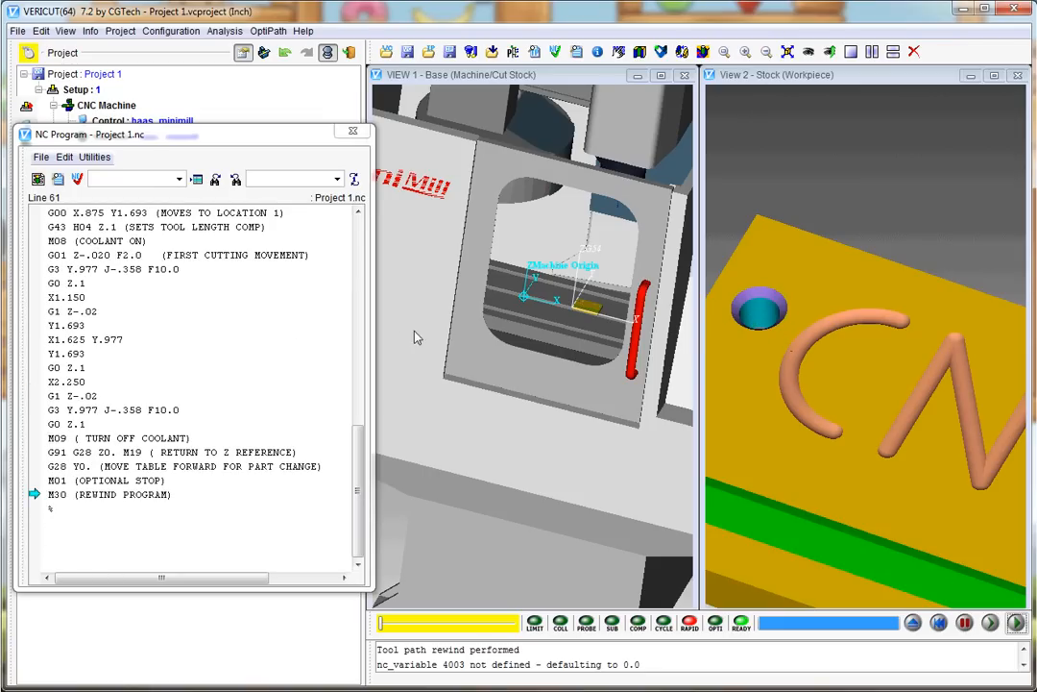
pyautogui.click(354, 134)
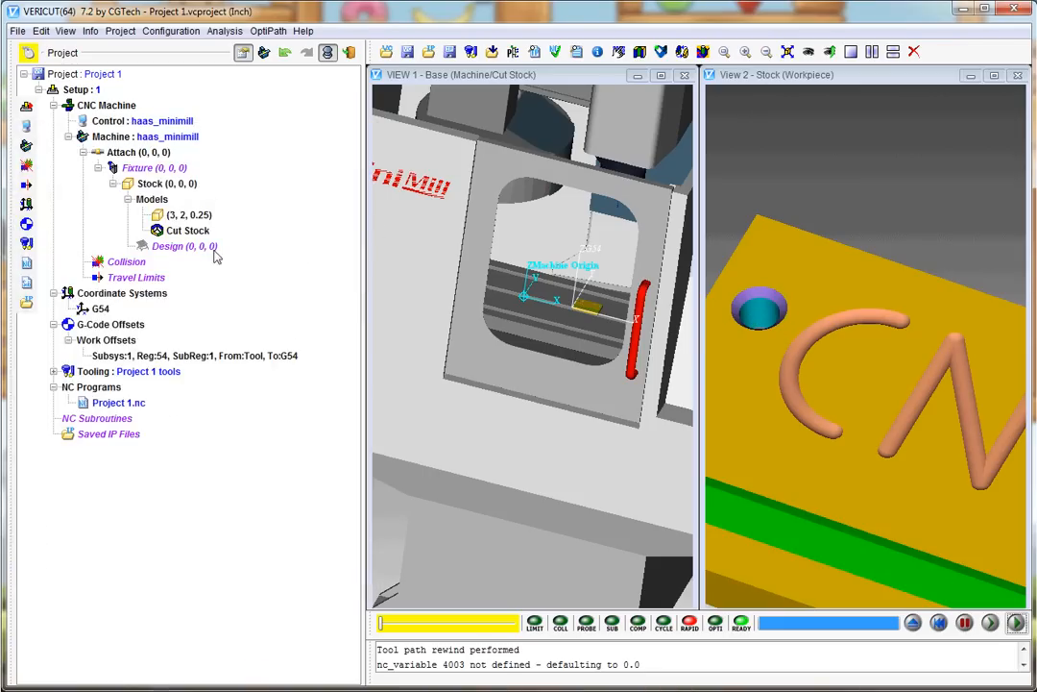